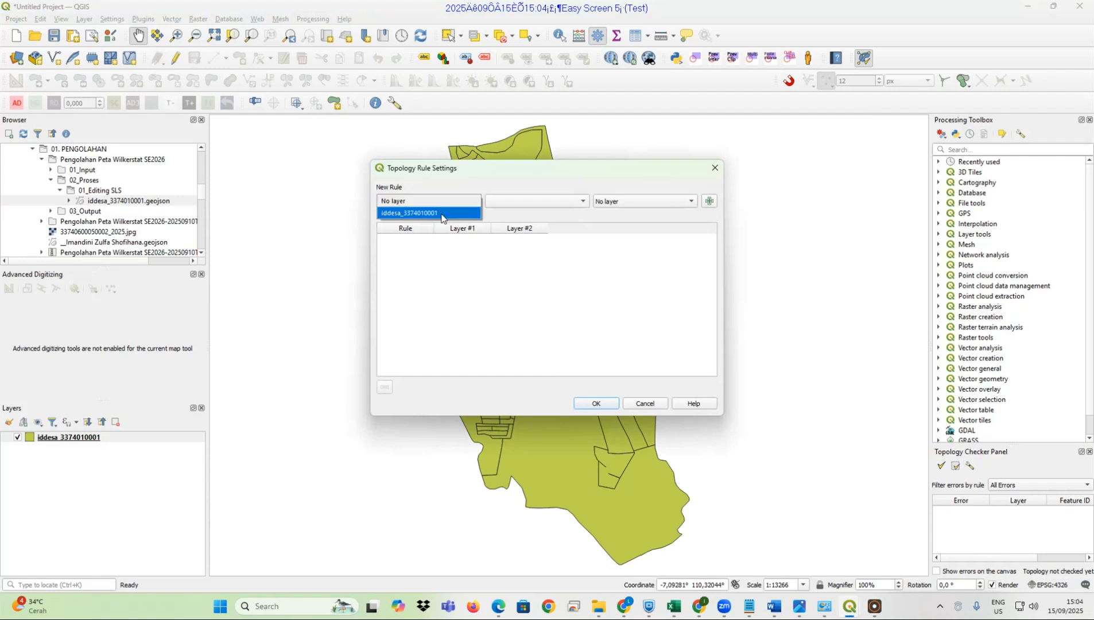
{"action": "left_click", "coordinate": [442, 213]}
{"action": "left_click", "coordinate": [524, 202]}
{"action": "left_click", "coordinate": [526, 213]}
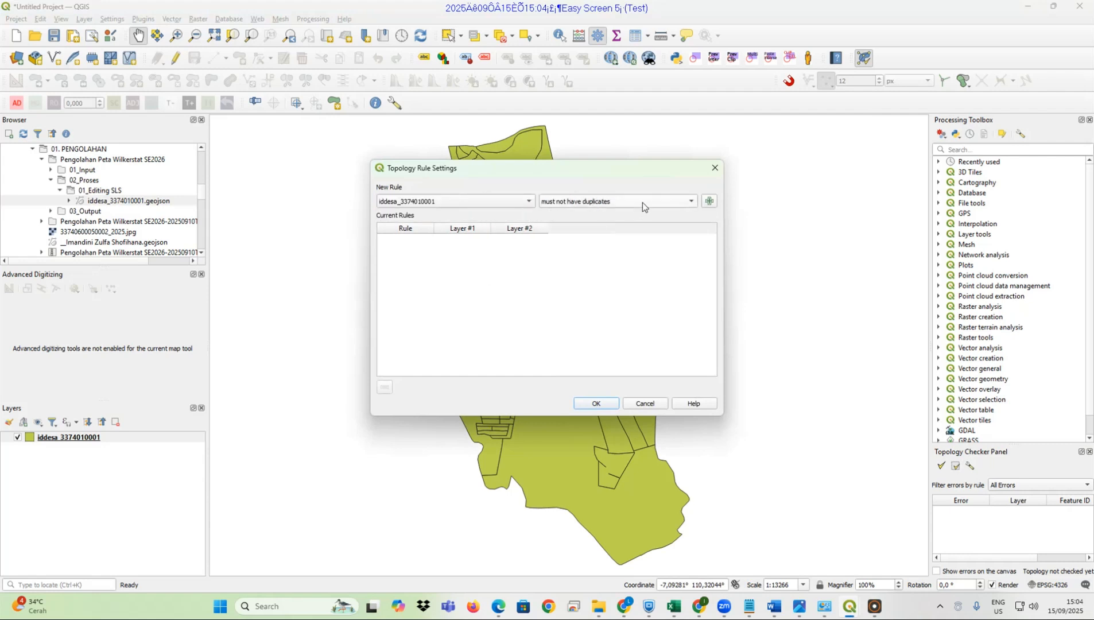
{"action": "left_click", "coordinate": [709, 200]}
{"action": "left_click", "coordinate": [447, 201]}
{"action": "left_click", "coordinate": [442, 213]}
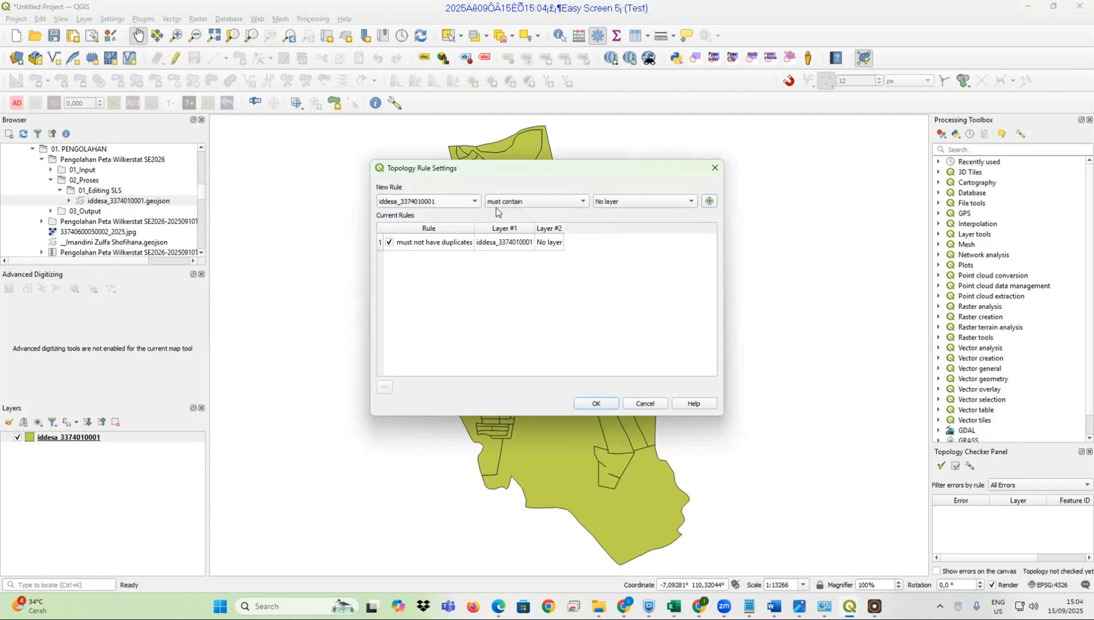
{"action": "left_click", "coordinate": [550, 202]}
{"action": "left_click", "coordinate": [544, 224]}
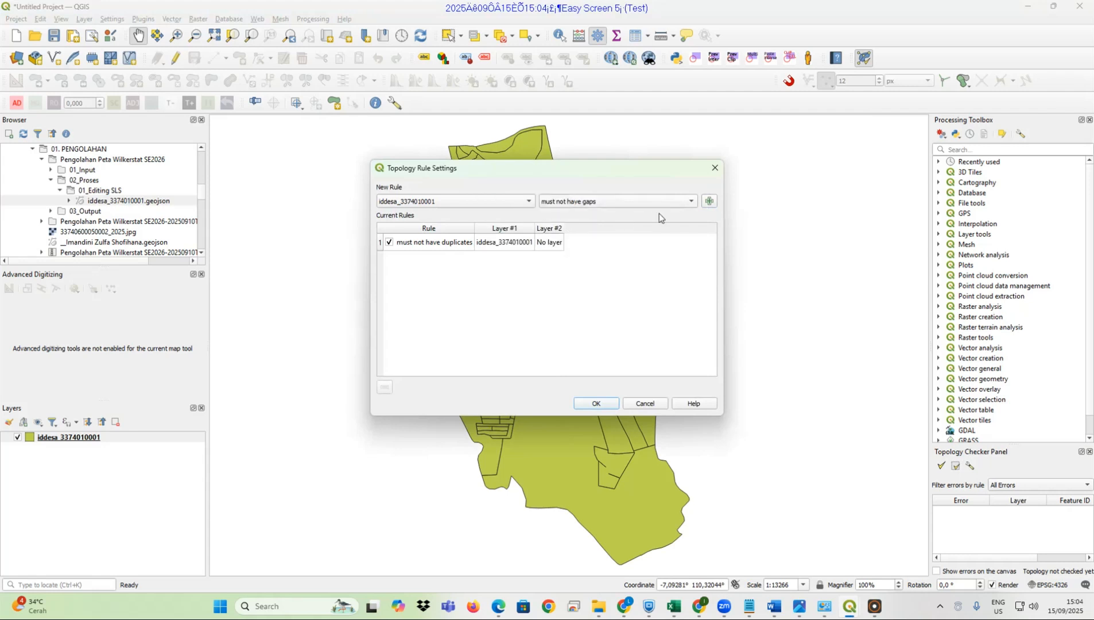
{"action": "left_click", "coordinate": [709, 201]}
{"action": "left_click", "coordinate": [441, 200]}
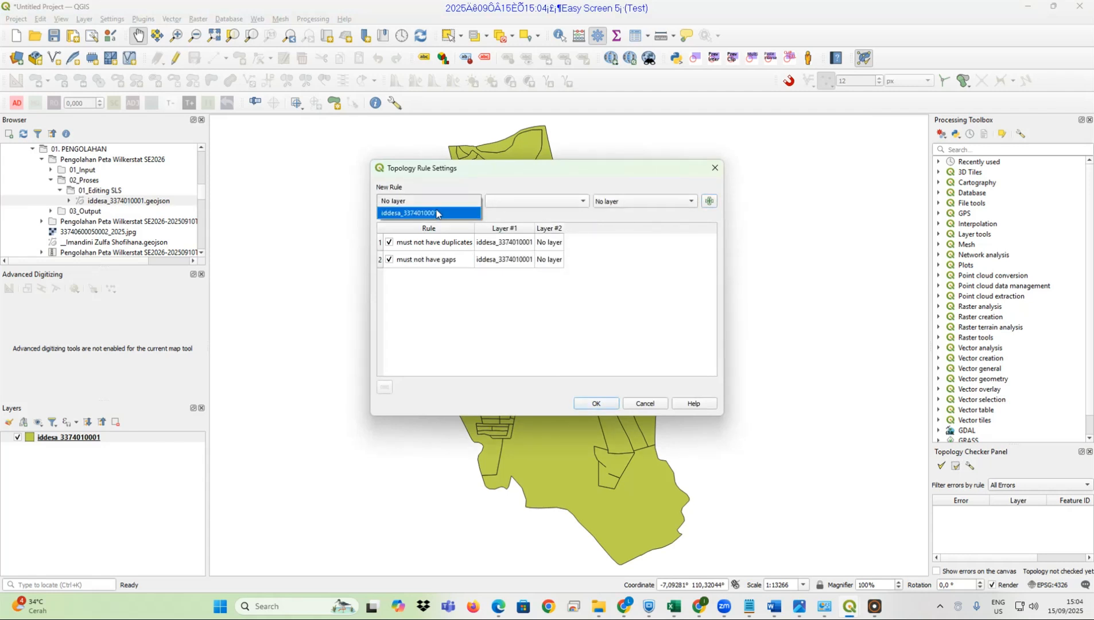
{"action": "left_click", "coordinate": [439, 213]}
{"action": "left_click", "coordinate": [554, 201]}
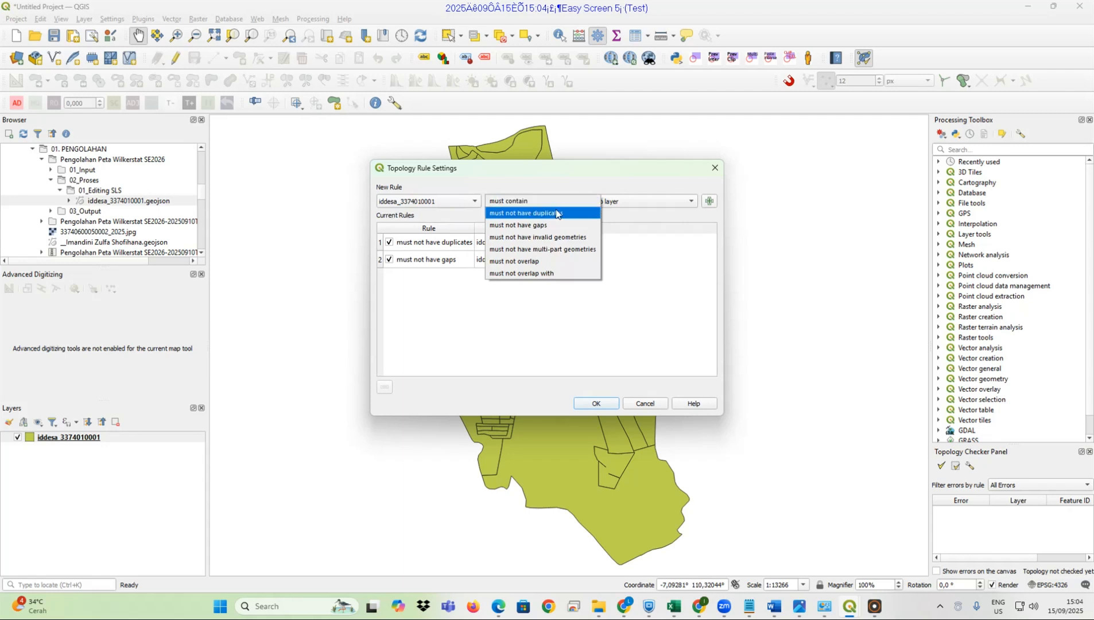
{"action": "left_click", "coordinate": [538, 236]}
{"action": "left_click", "coordinate": [709, 201]}
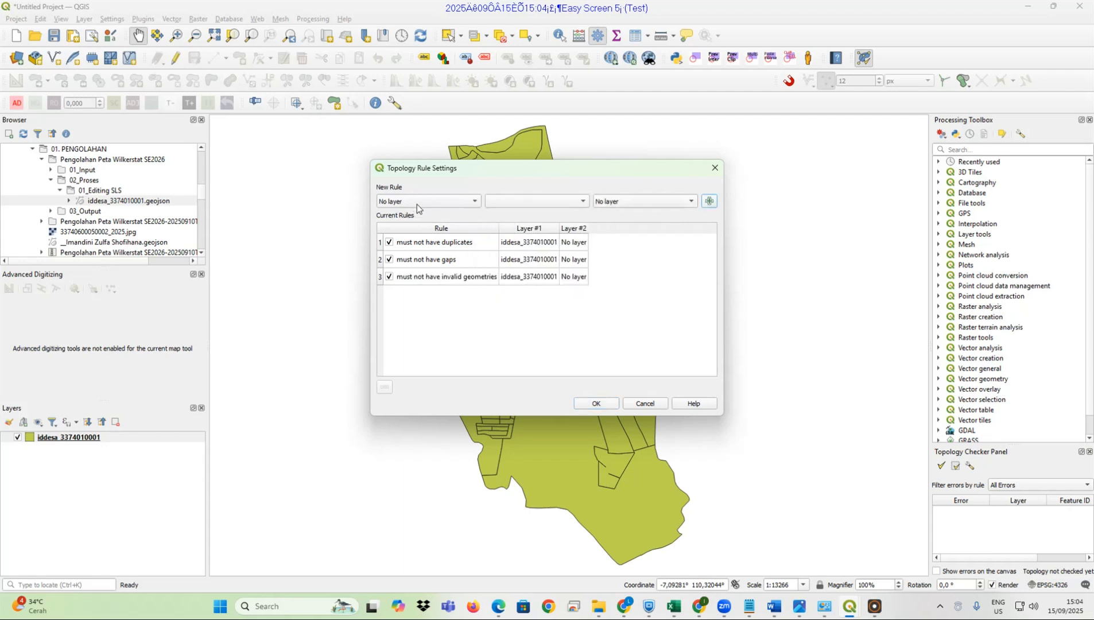
{"action": "left_click", "coordinate": [417, 202]}
{"action": "left_click", "coordinate": [439, 213]}
{"action": "left_click", "coordinate": [537, 201]}
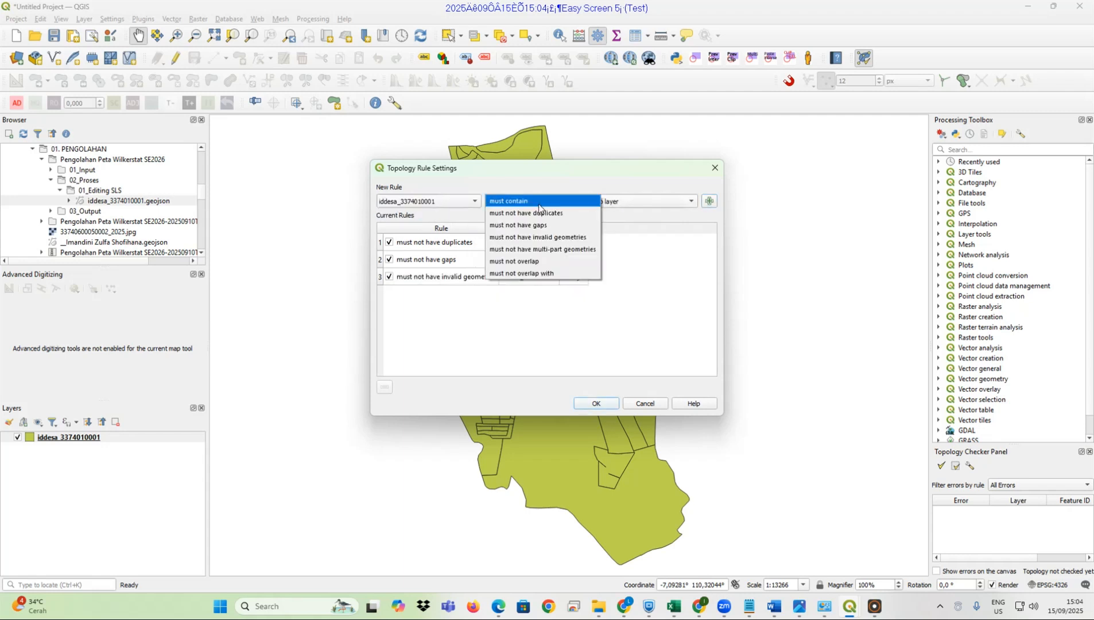
{"action": "left_click", "coordinate": [541, 262]}
{"action": "left_click", "coordinate": [709, 201]}
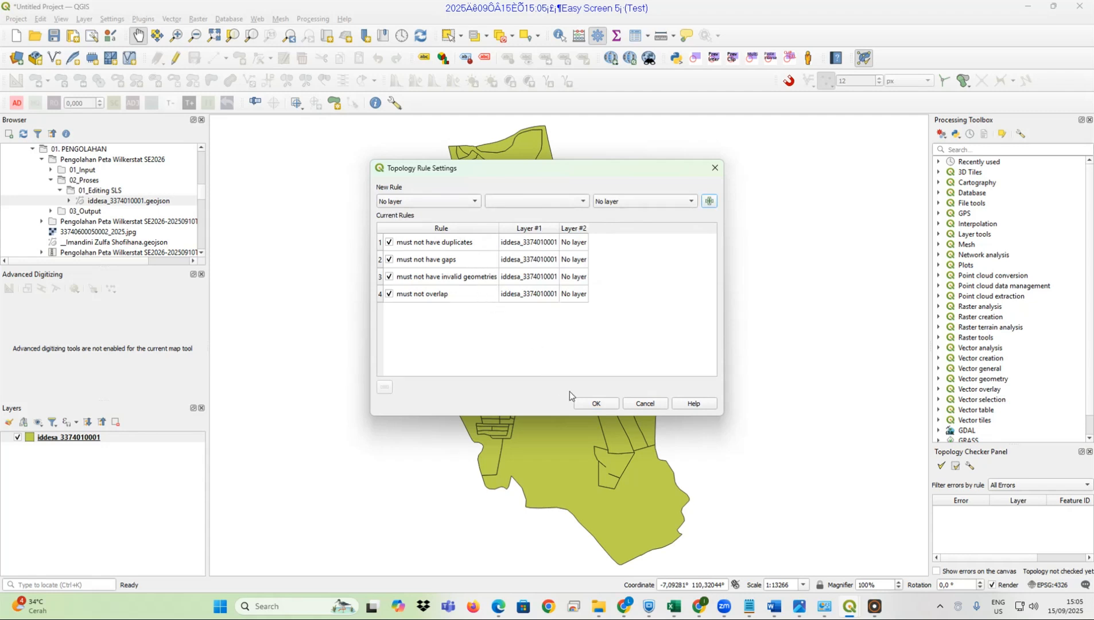
{"action": "left_click", "coordinate": [593, 404]}
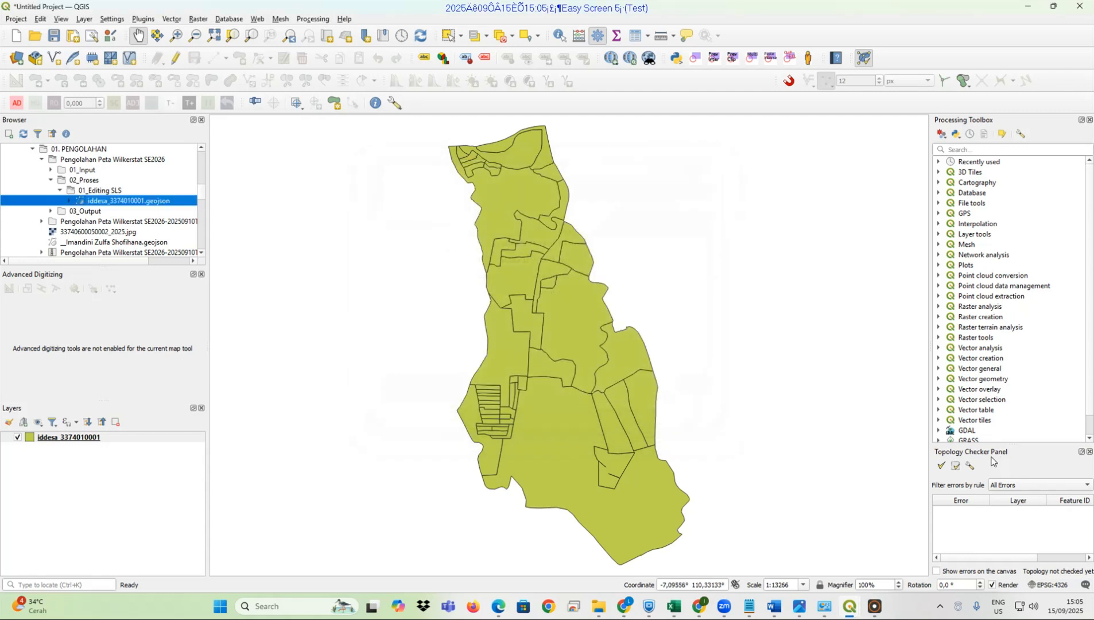
Validate the whole layer against the topology rules and look through the resulting error list
{"action": "left_click", "coordinate": [941, 467]}
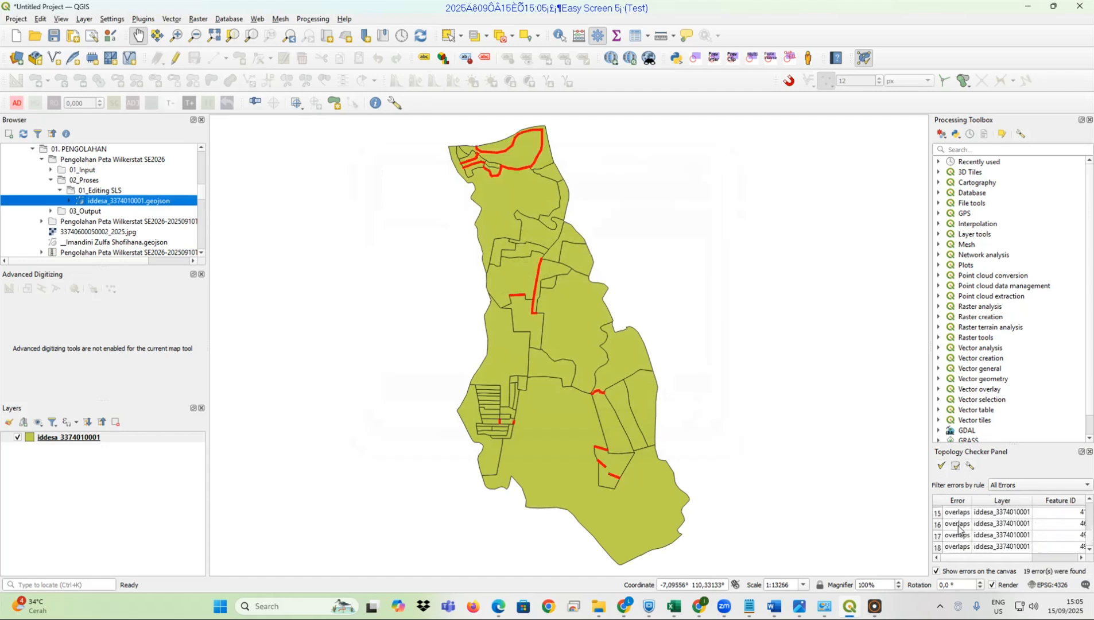
{"action": "scroll", "coordinate": [960, 548], "scroll_direction": "up", "scroll_amount": 5}
{"action": "scroll", "coordinate": [964, 553], "scroll_direction": "down", "scroll_amount": 5}
{"action": "left_click_drag", "start_coordinate": [974, 557], "coordinate": [1040, 556]}
{"action": "left_click", "coordinate": [969, 557]}
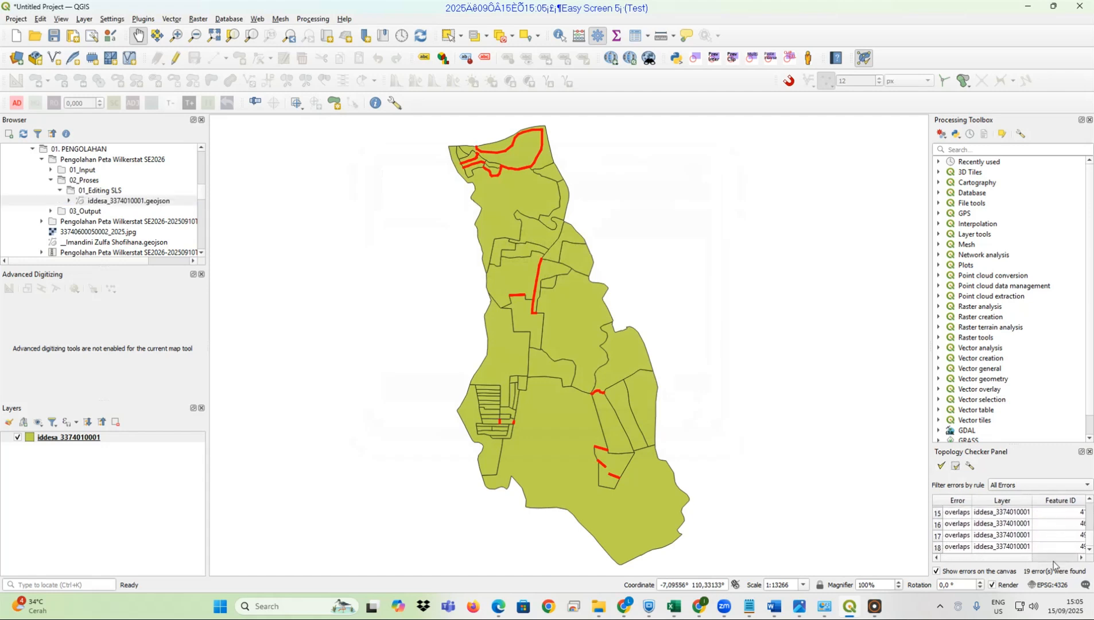
{"action": "scroll", "coordinate": [1025, 551], "scroll_direction": "up", "scroll_amount": 5}
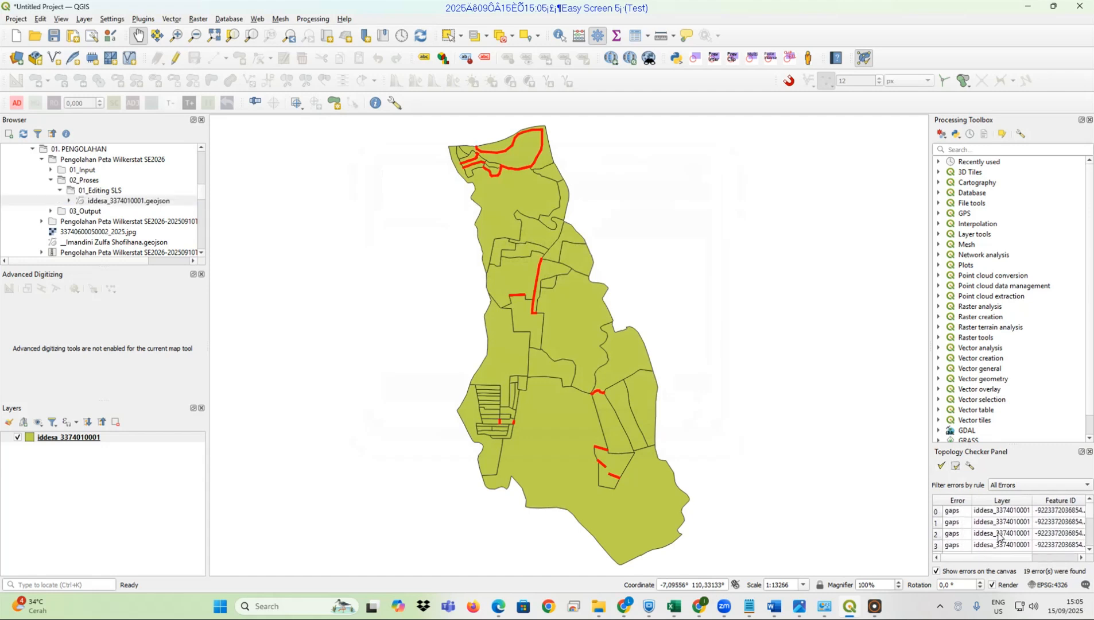
Inspect the gap errors in rows 1 to 7 of the topology error list on the map
{"action": "left_click", "coordinate": [953, 522]}
{"action": "left_click", "coordinate": [955, 533]}
{"action": "left_click", "coordinate": [958, 545]}
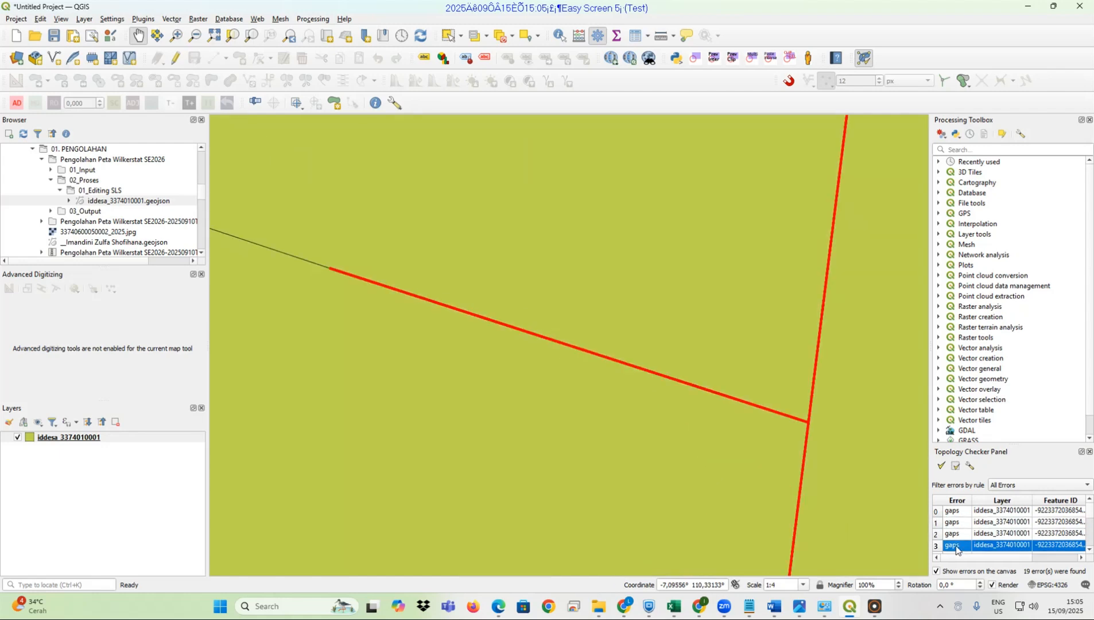
{"action": "scroll", "coordinate": [958, 548], "scroll_direction": "down", "scroll_amount": 1}
{"action": "left_click", "coordinate": [958, 522]}
{"action": "left_click", "coordinate": [960, 533]}
{"action": "left_click", "coordinate": [963, 545]}
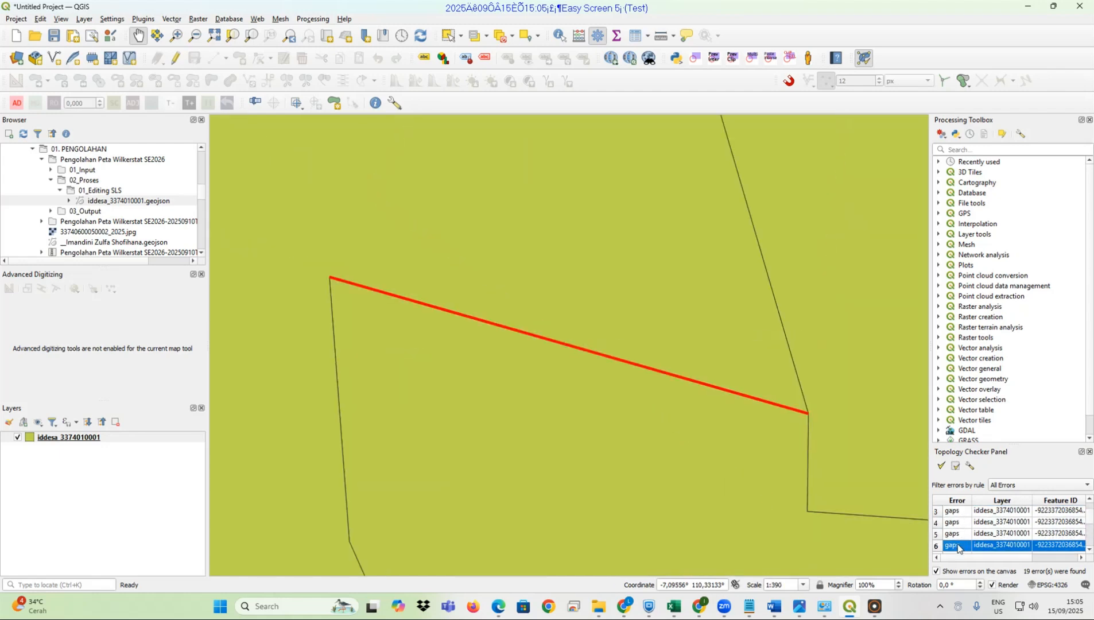
{"action": "scroll", "coordinate": [965, 537], "scroll_direction": "down", "scroll_amount": 1}
{"action": "left_click", "coordinate": [964, 523]}
Inspect several overlap errors on the map and look over the flagged boundaries in the north and south of the village
{"action": "left_click", "coordinate": [963, 533]}
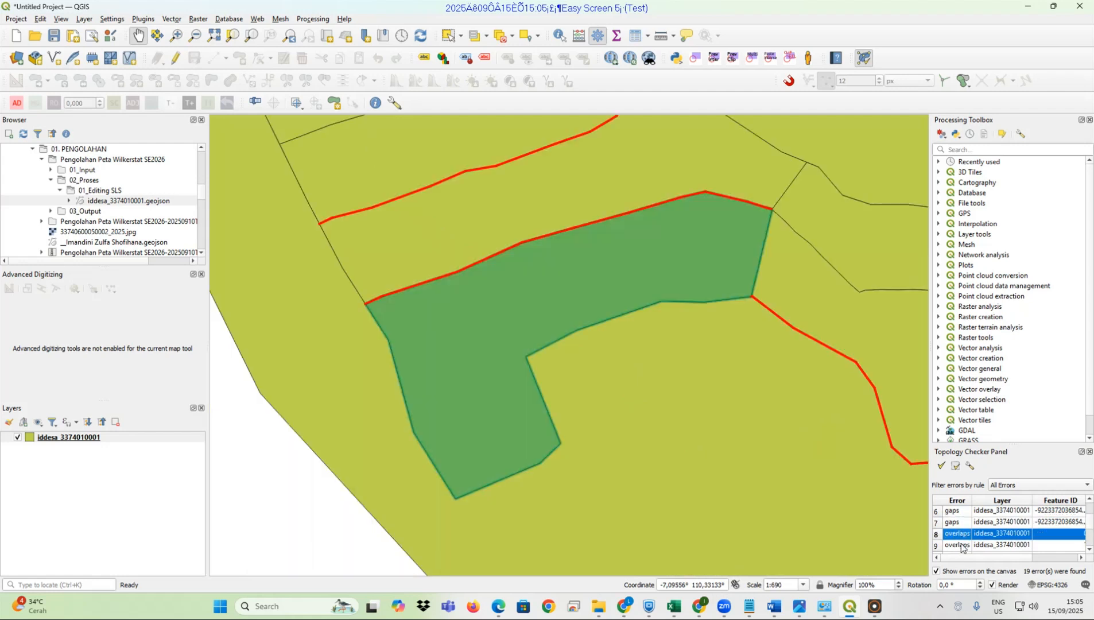
{"action": "left_click", "coordinate": [961, 545]}
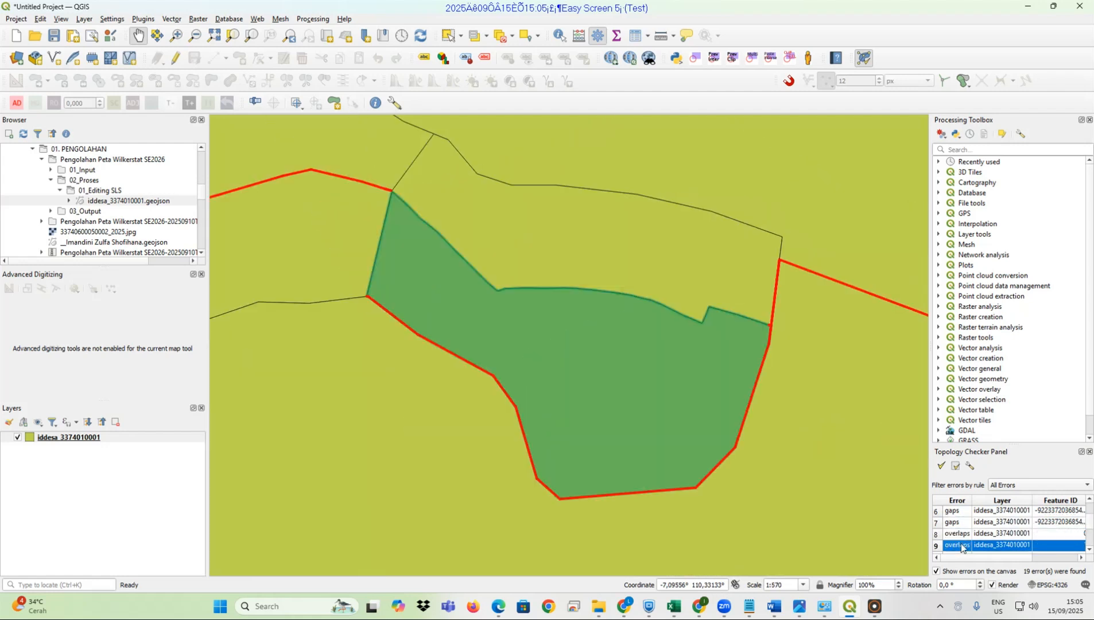
{"action": "scroll", "coordinate": [960, 532], "scroll_direction": "down", "scroll_amount": 2}
{"action": "left_click", "coordinate": [960, 533]}
{"action": "left_click", "coordinate": [961, 523]}
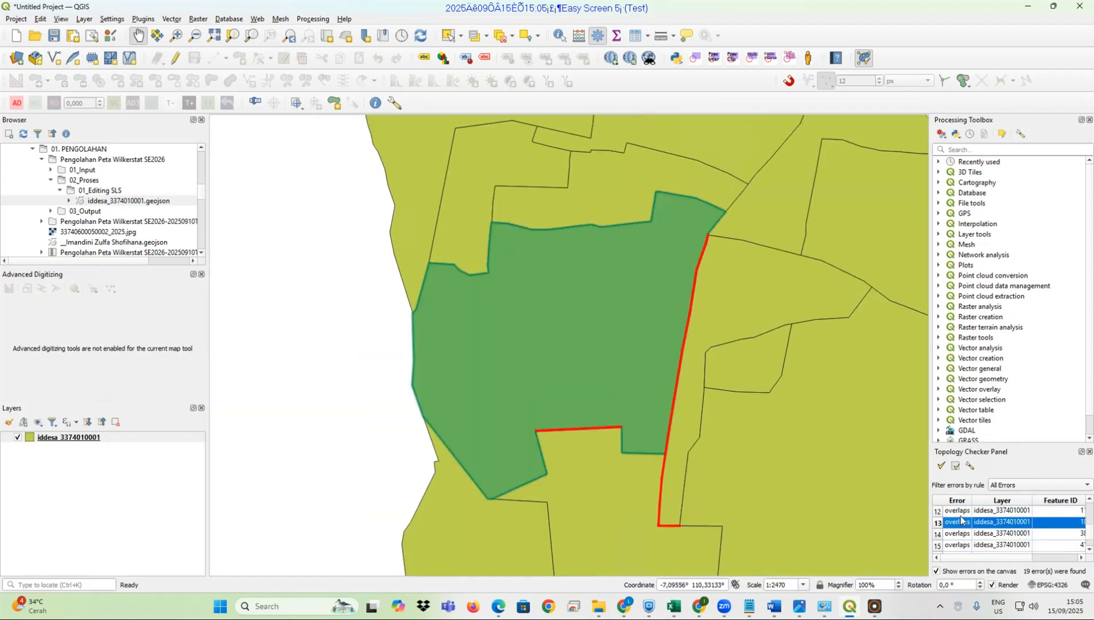
{"action": "left_click", "coordinate": [961, 515]}
{"action": "scroll", "coordinate": [499, 427], "scroll_direction": "down", "scroll_amount": 3}
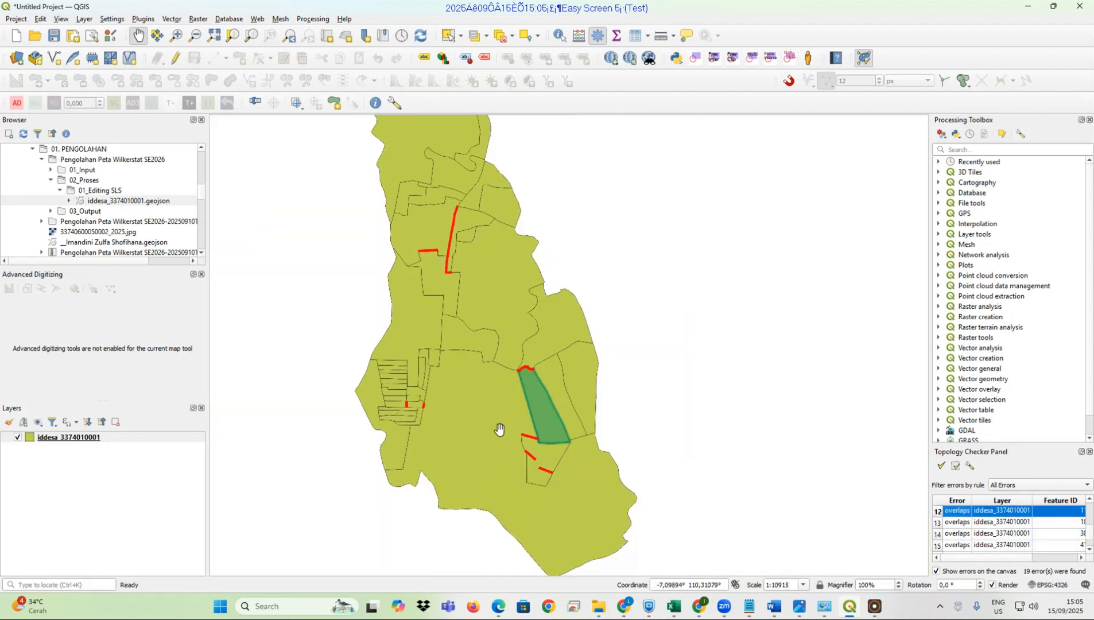
{"action": "scroll", "coordinate": [425, 248], "scroll_direction": "up", "scroll_amount": 3}
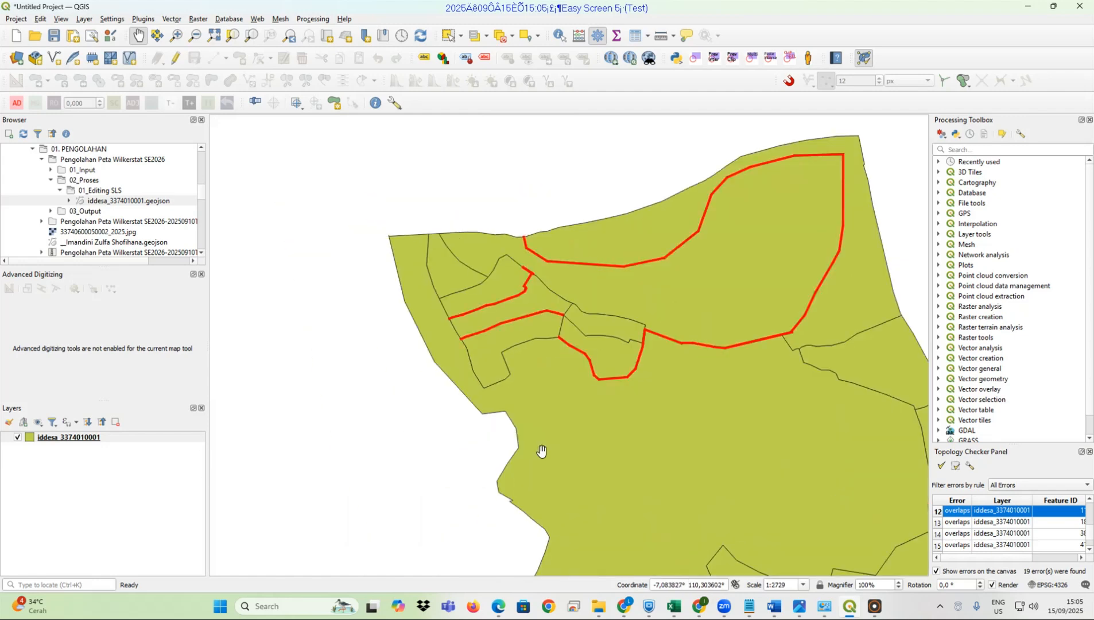
{"action": "scroll", "coordinate": [593, 450], "scroll_direction": "down", "scroll_amount": 3}
{"action": "scroll", "coordinate": [624, 519], "scroll_direction": "up", "scroll_amount": 2}
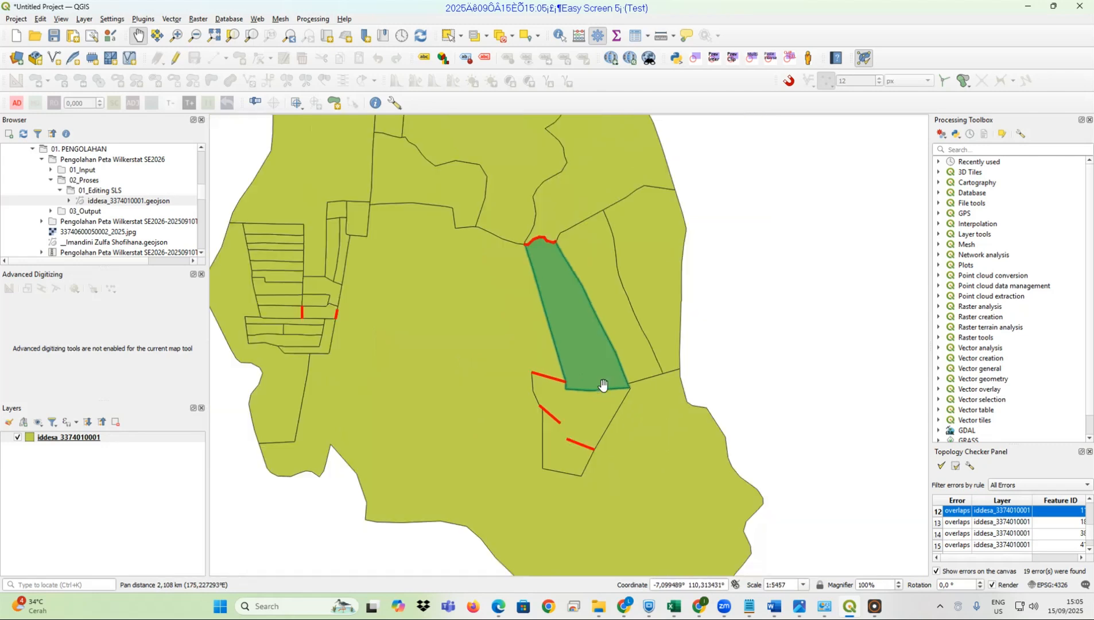
{"action": "scroll", "coordinate": [961, 534], "scroll_direction": "up", "scroll_amount": 3}
Go through topology errors 6 to 15 one by one, examining each gap or overlap location on the map
{"action": "left_click", "coordinate": [963, 545]}
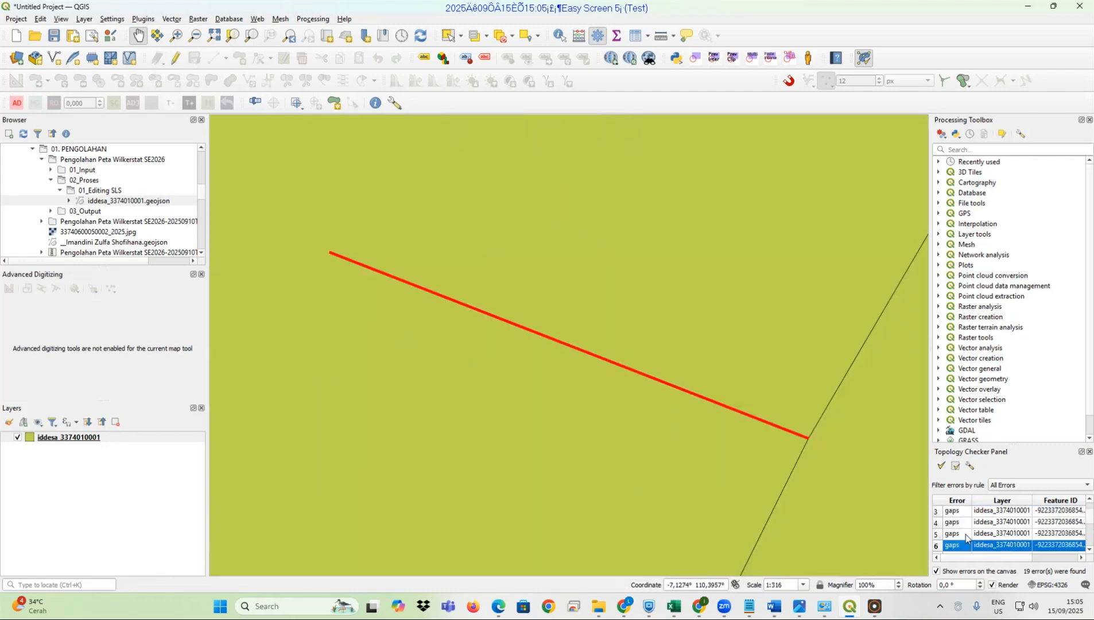
{"action": "scroll", "coordinate": [964, 542], "scroll_direction": "down", "scroll_amount": 1}
{"action": "left_click", "coordinate": [965, 523]}
{"action": "left_click", "coordinate": [963, 534]}
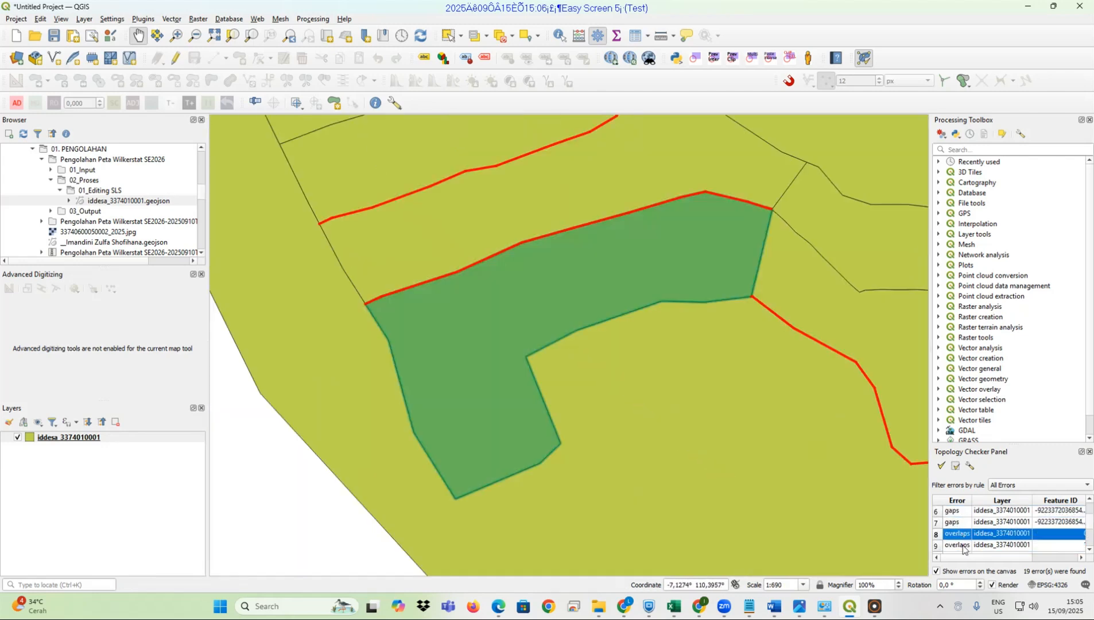
{"action": "left_click", "coordinate": [963, 546]}
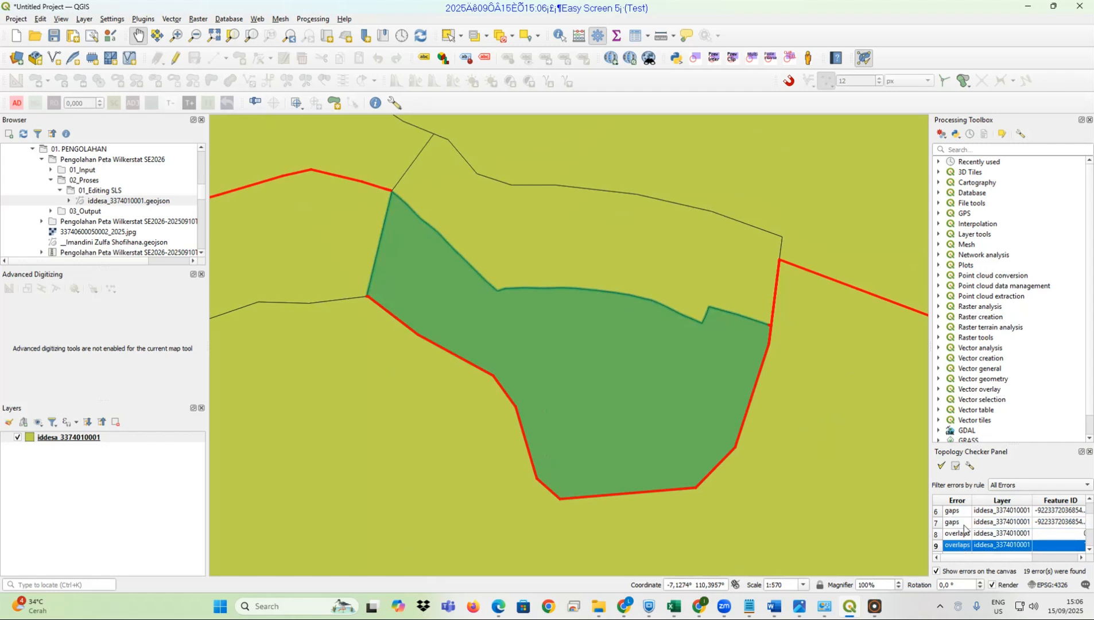
{"action": "scroll", "coordinate": [964, 526], "scroll_direction": "down", "scroll_amount": 1}
{"action": "left_click", "coordinate": [964, 523]}
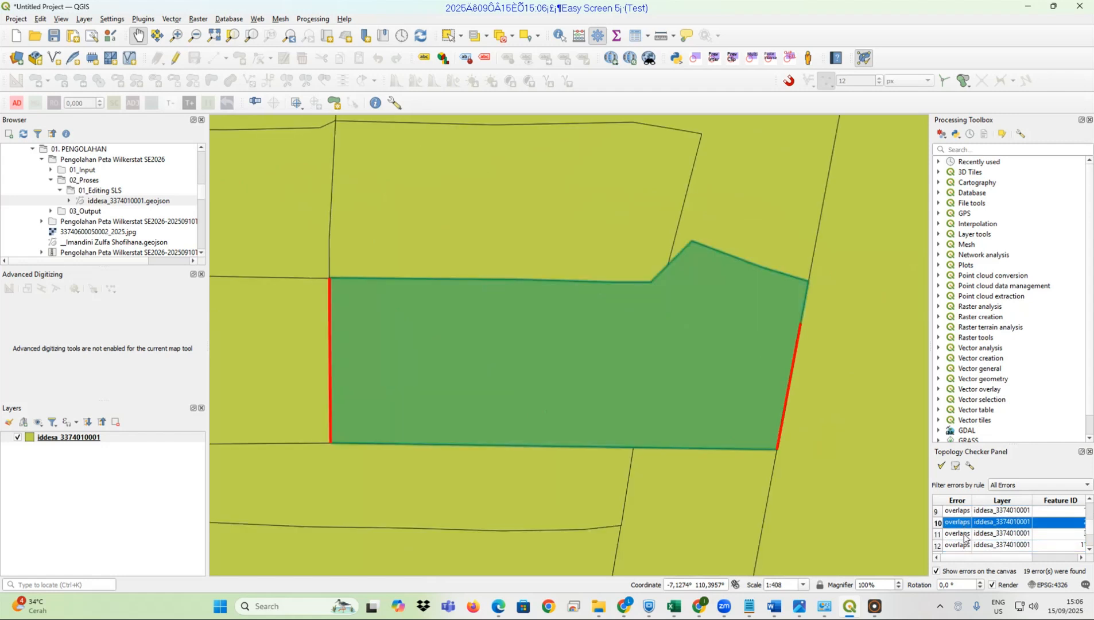
{"action": "left_click", "coordinate": [965, 534]}
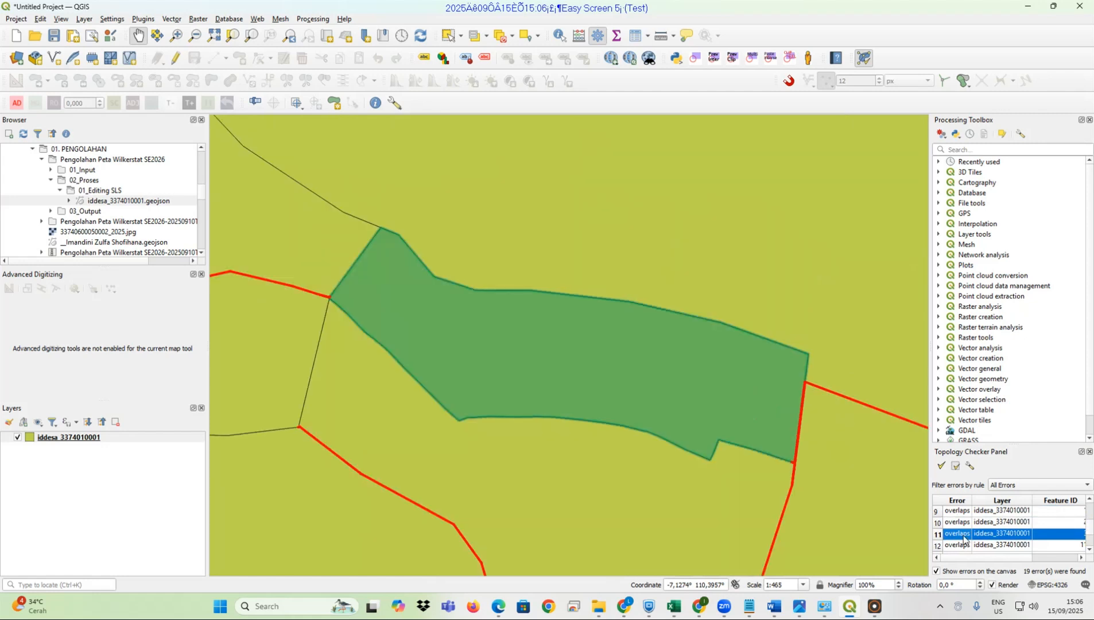
{"action": "left_click", "coordinate": [964, 545]}
{"action": "scroll", "coordinate": [965, 548], "scroll_direction": "down", "scroll_amount": 1}
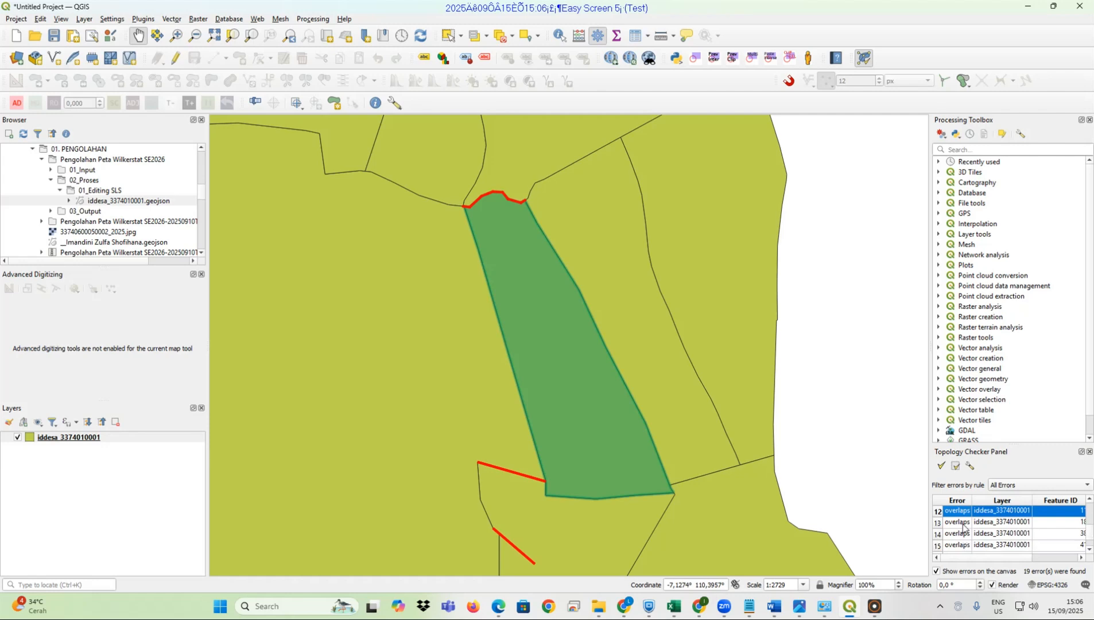
{"action": "left_click", "coordinate": [964, 523]}
{"action": "left_click", "coordinate": [964, 533]}
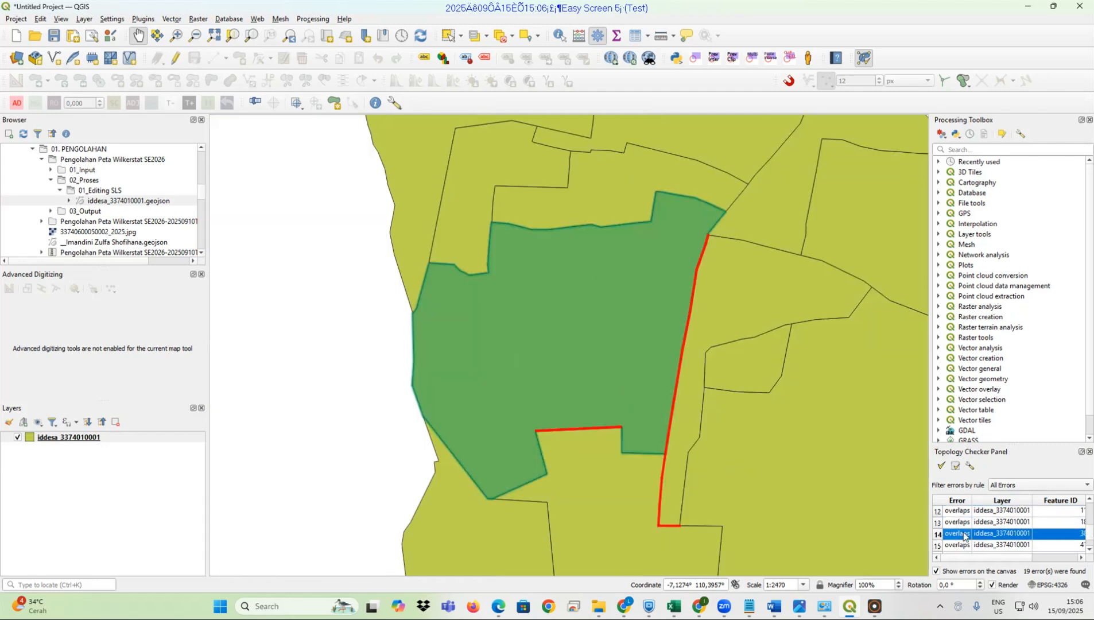
{"action": "left_click", "coordinate": [965, 545]}
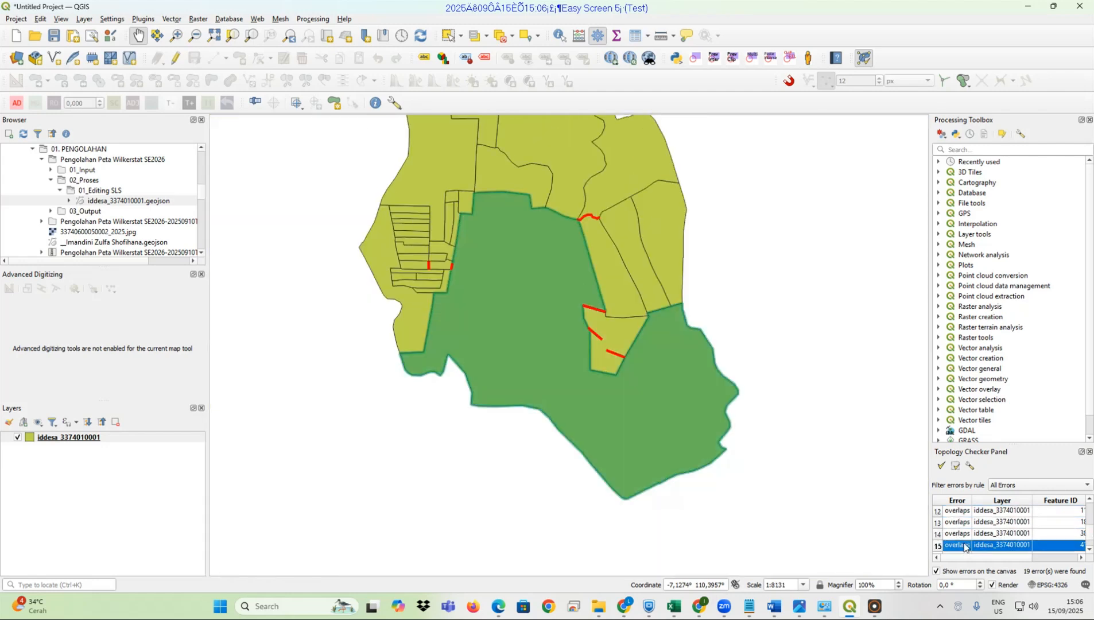
{"action": "scroll", "coordinate": [664, 456], "scroll_direction": "down", "scroll_amount": 2}
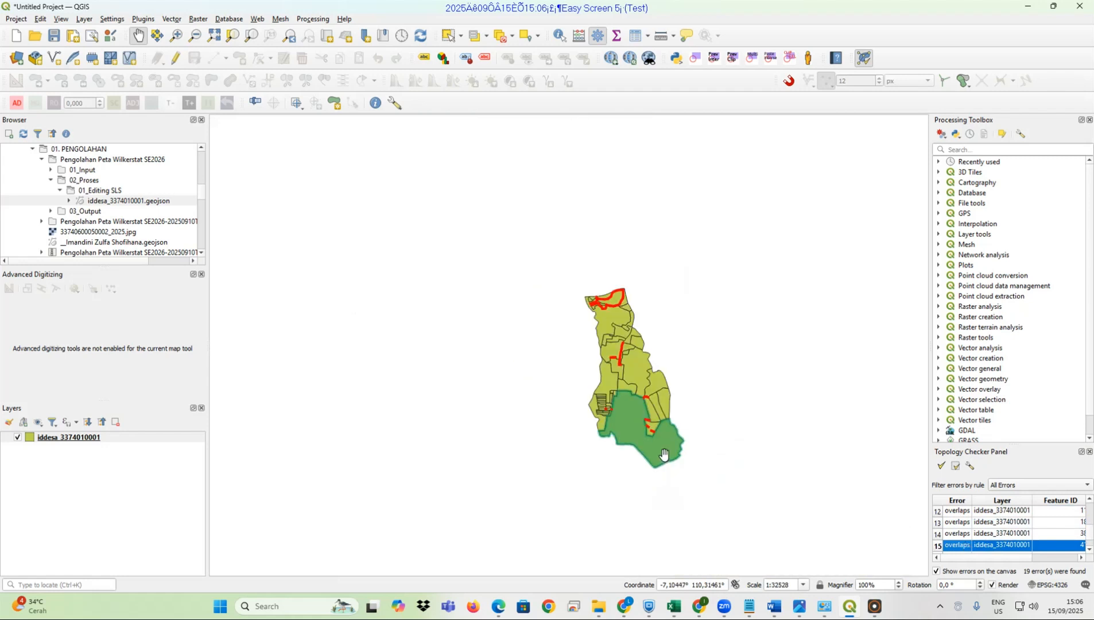
{"action": "right_click", "coordinate": [117, 438]}
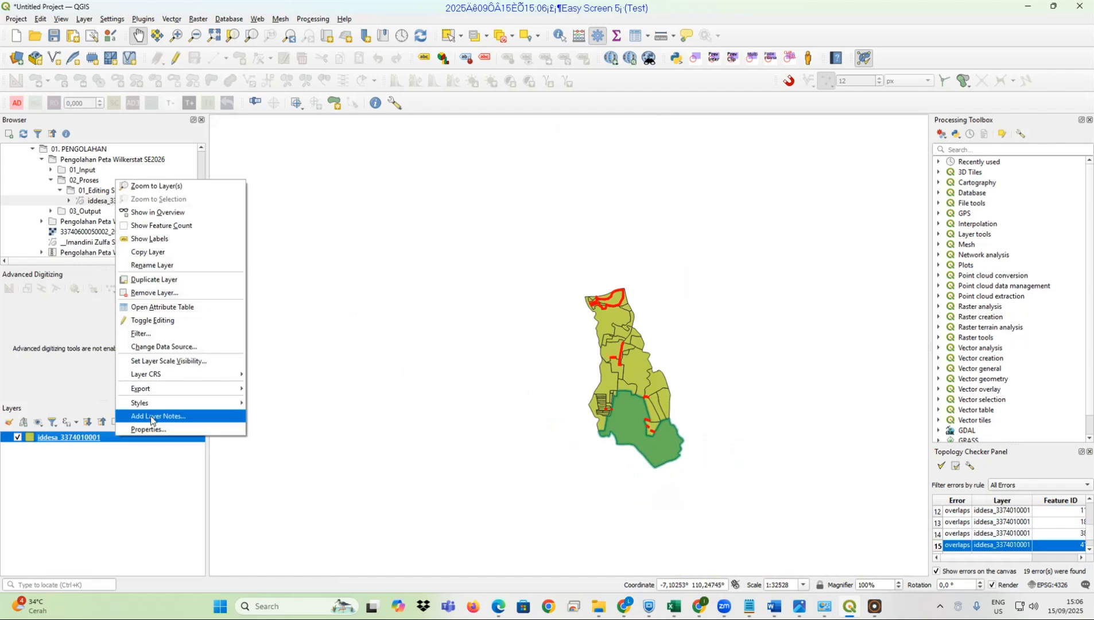
{"action": "left_click", "coordinate": [185, 306]}
{"action": "scroll", "coordinate": [823, 501], "scroll_direction": "down", "scroll_amount": 5}
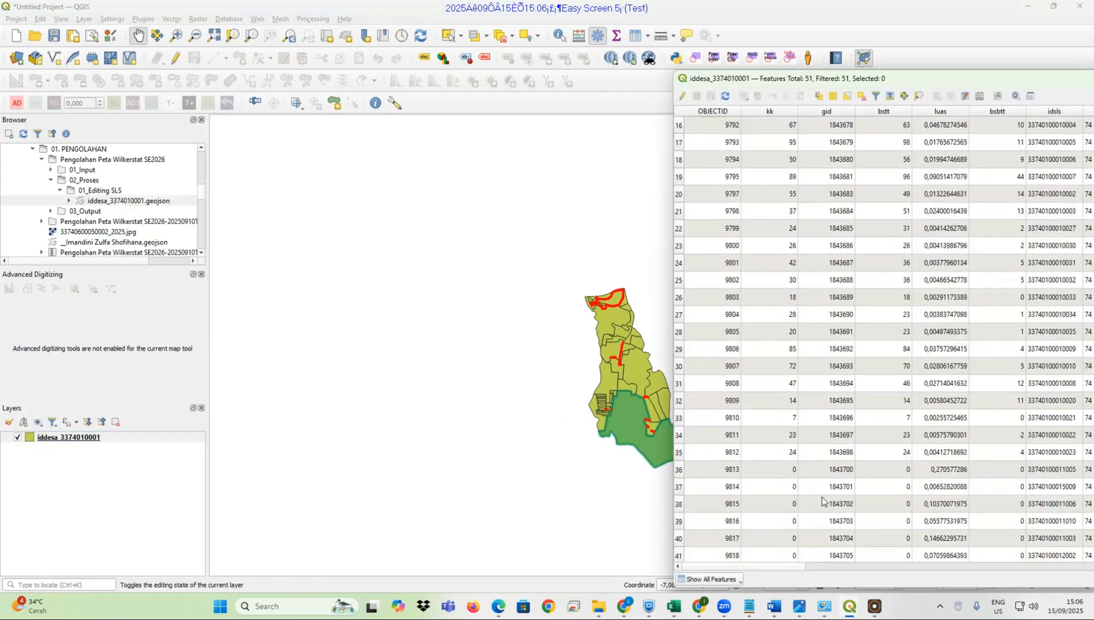
{"action": "scroll", "coordinate": [823, 501], "scroll_direction": "down", "scroll_amount": 4}
{"action": "left_click_drag", "start_coordinate": [806, 567], "coordinate": [1093, 568]}
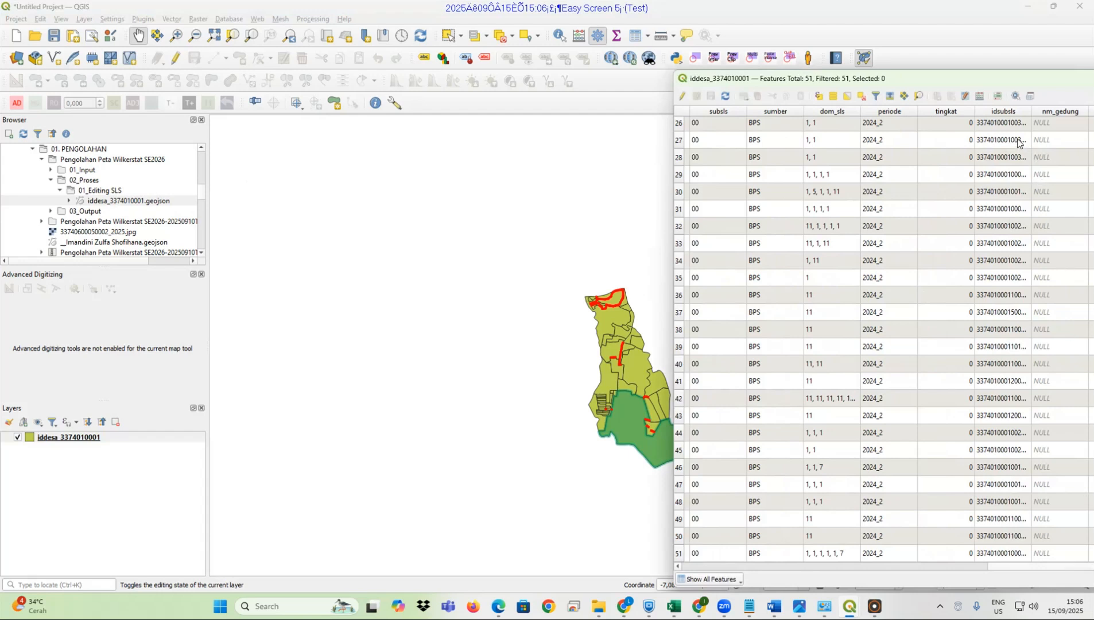
Sort the attribute table by idsubsls in ascending order to check for duplicate IDs
{"action": "left_click", "coordinate": [1018, 110]}
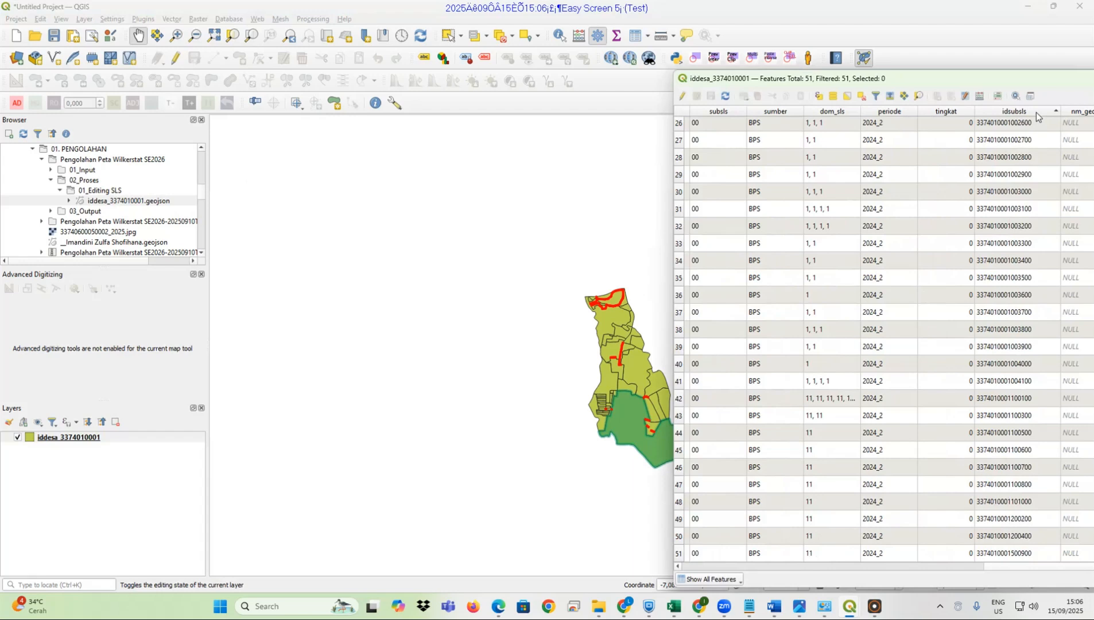
{"action": "left_click", "coordinate": [1036, 112]}
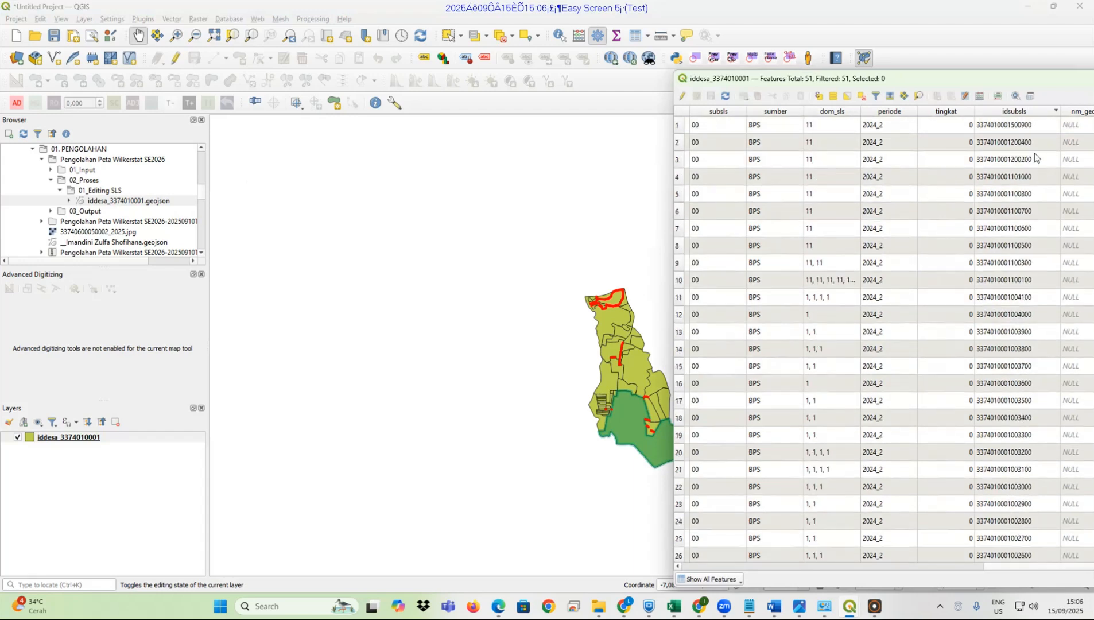
{"action": "left_click", "coordinate": [1027, 110]}
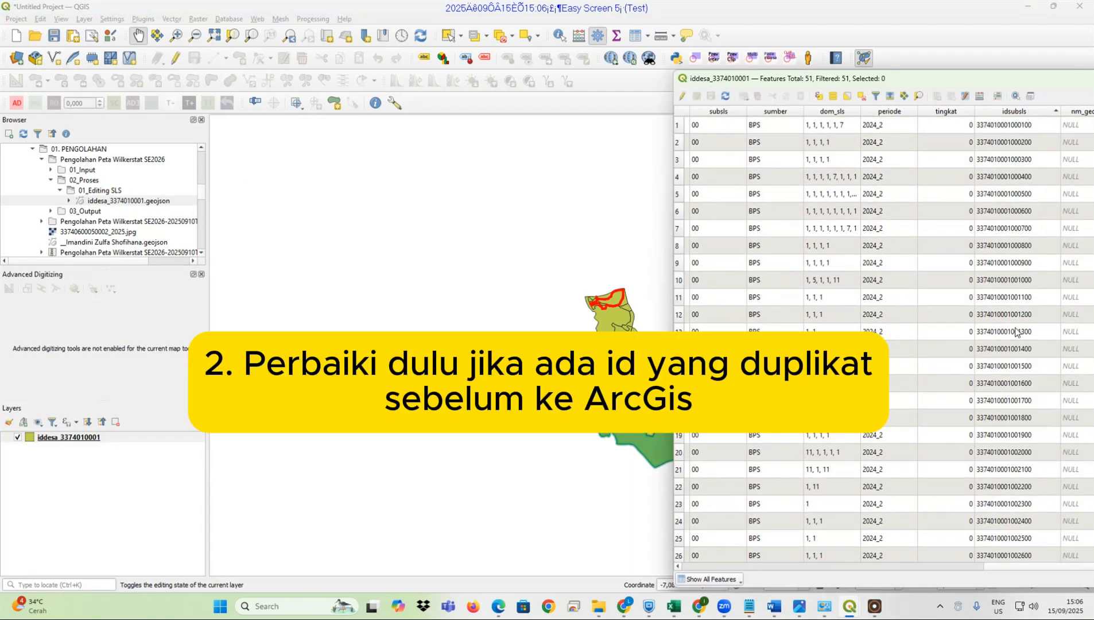
Scan the remaining idsubsls values down to the last record for duplicates and close the attribute table
{"action": "scroll", "coordinate": [1068, 483], "scroll_direction": "down", "scroll_amount": 8}
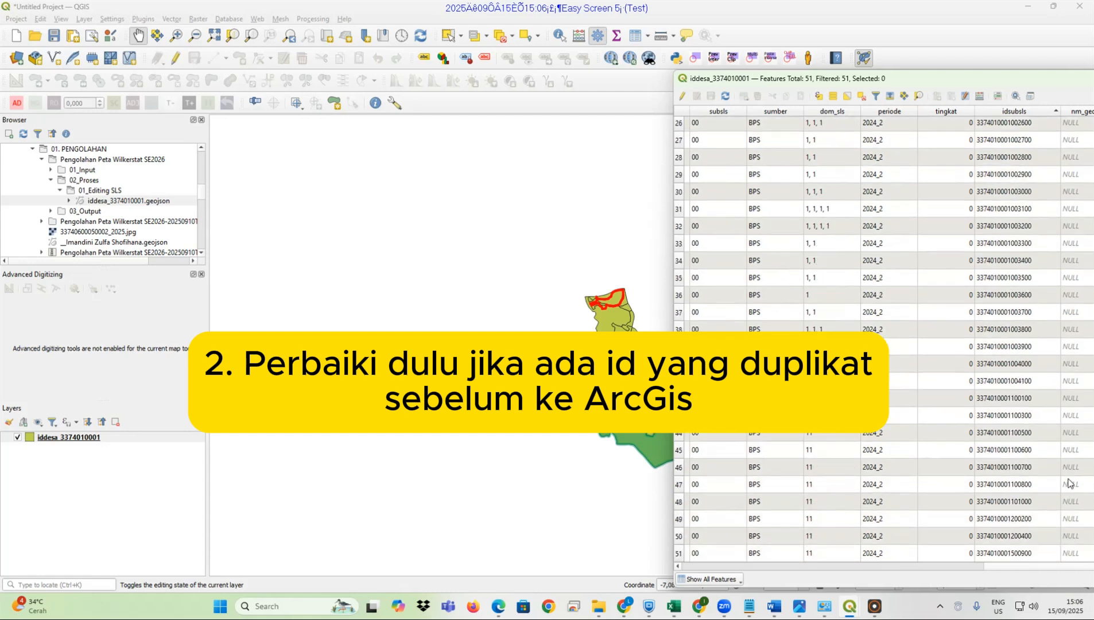
{"action": "left_click_drag", "start_coordinate": [1042, 81], "coordinate": [823, 87]}
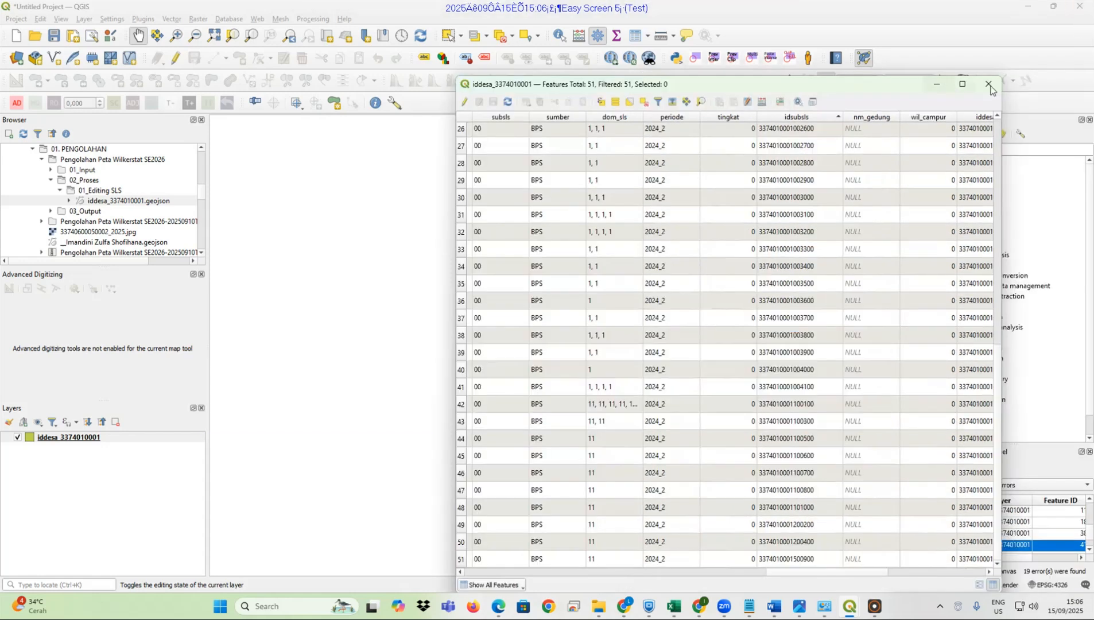
{"action": "left_click", "coordinate": [988, 84]}
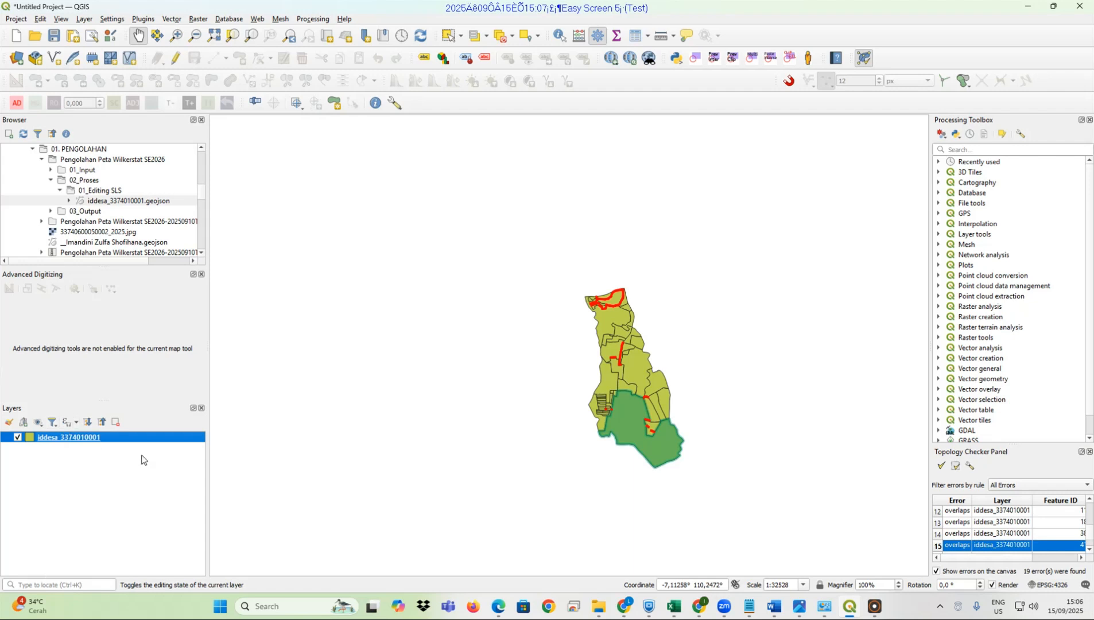
{"action": "right_click", "coordinate": [74, 439]}
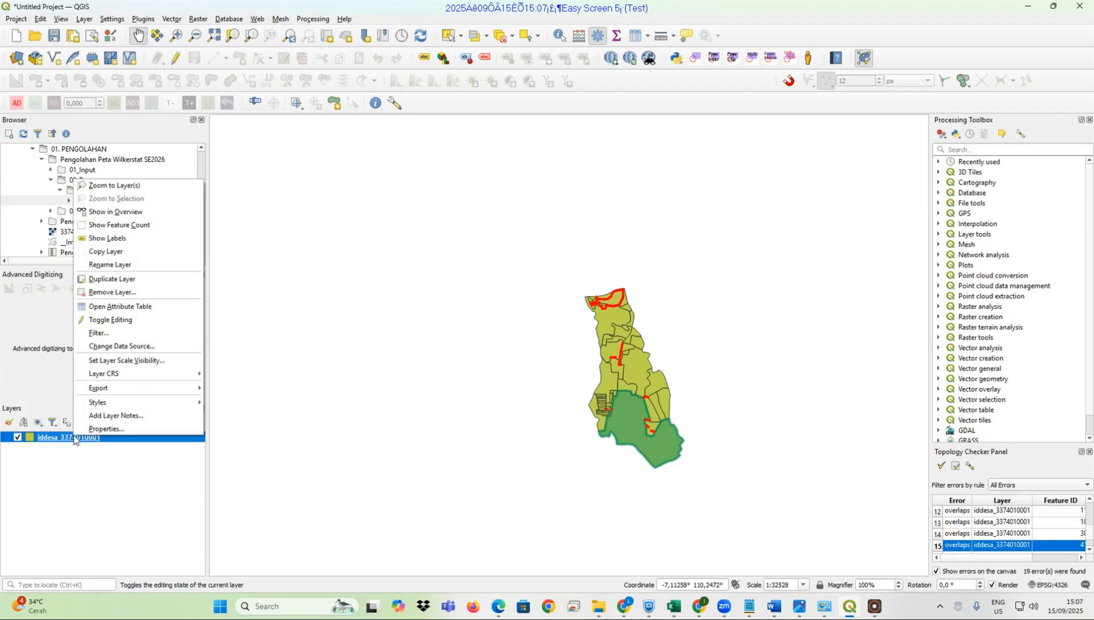
{"action": "mouse_move", "coordinate": [144, 395]}
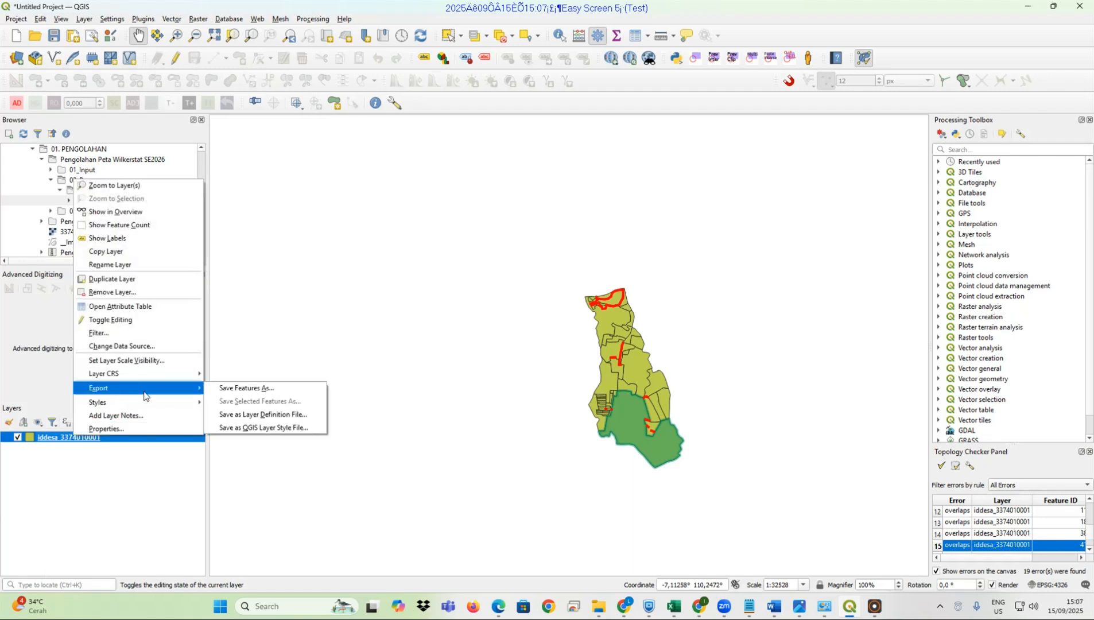
{"action": "left_click", "coordinate": [267, 391]}
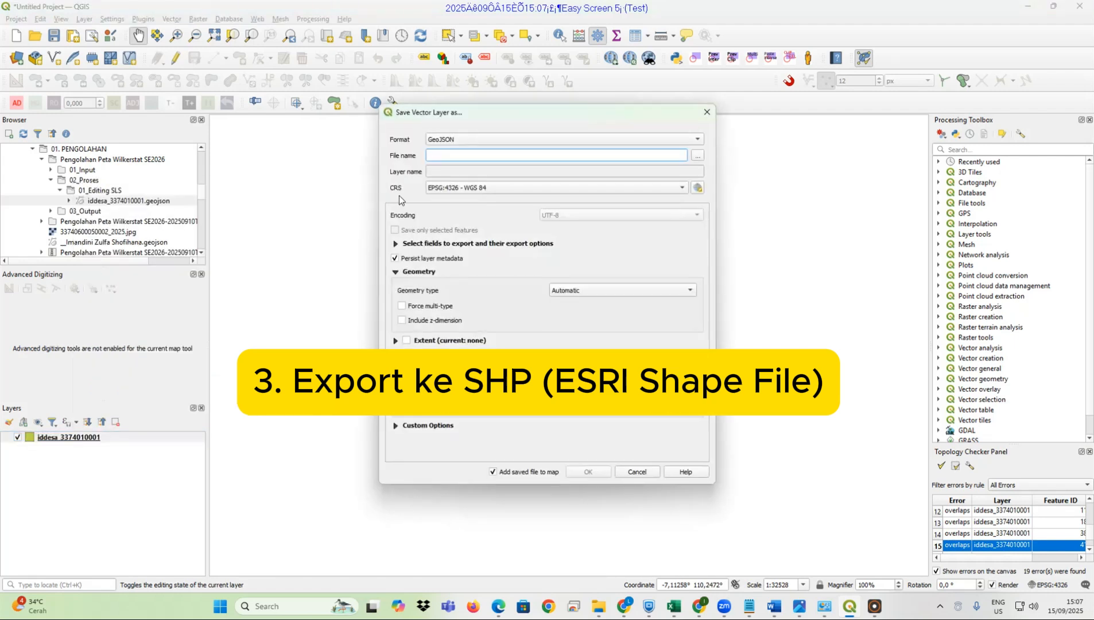
{"action": "left_click", "coordinate": [459, 140]}
{"action": "left_click", "coordinate": [459, 38]}
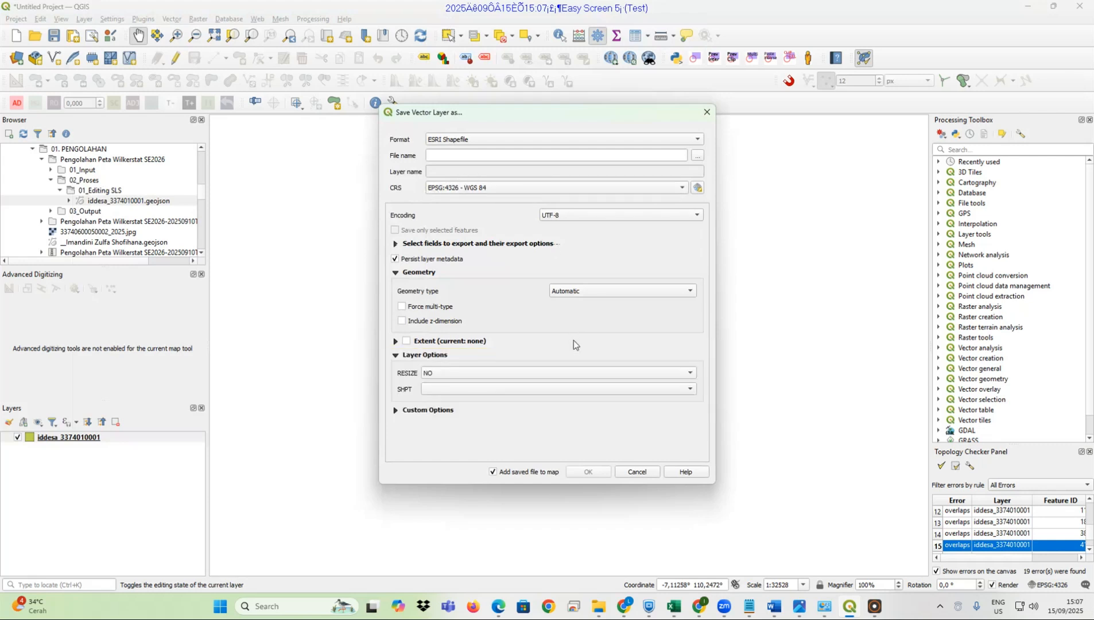
{"action": "left_click", "coordinate": [697, 156]}
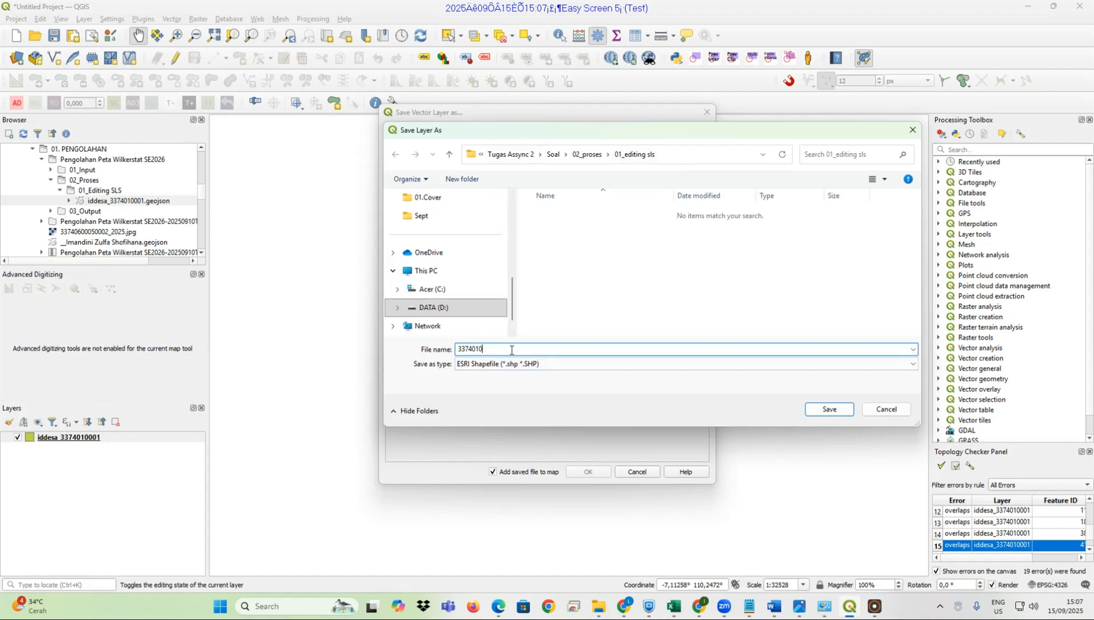
{"action": "left_click", "coordinate": [820, 411]}
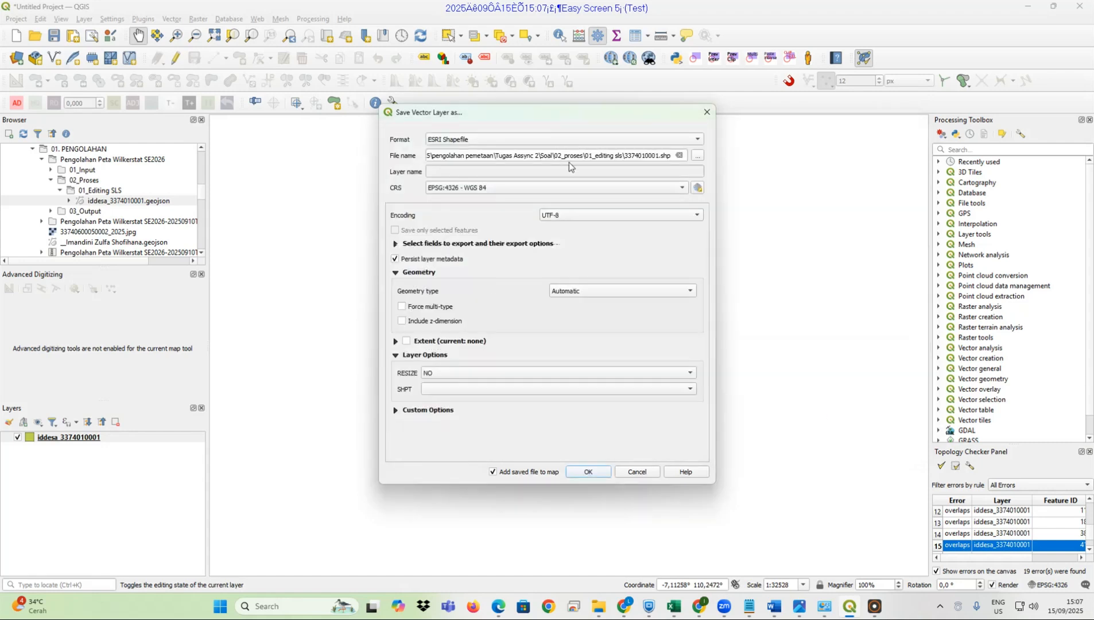
{"action": "left_click", "coordinate": [587, 471]}
Launch ArcMap 10.8 with a blank map and arrange it side by side with the text file of instructions
{"action": "key", "text": "super"}
{"action": "type", "text": "arcMap 10.8"}
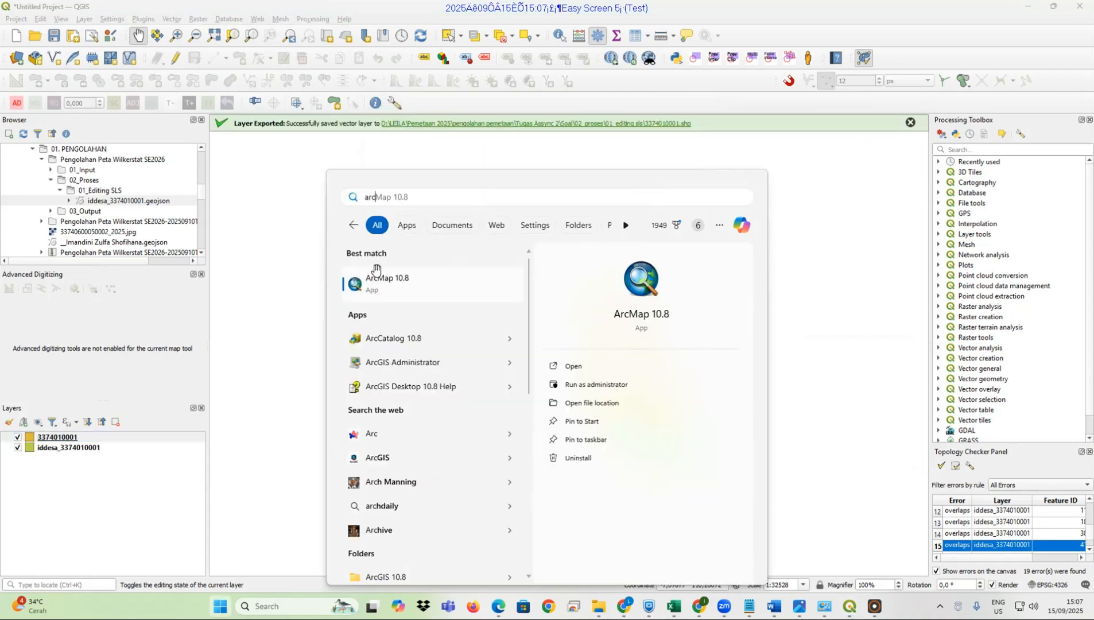
{"action": "left_click", "coordinate": [402, 290]}
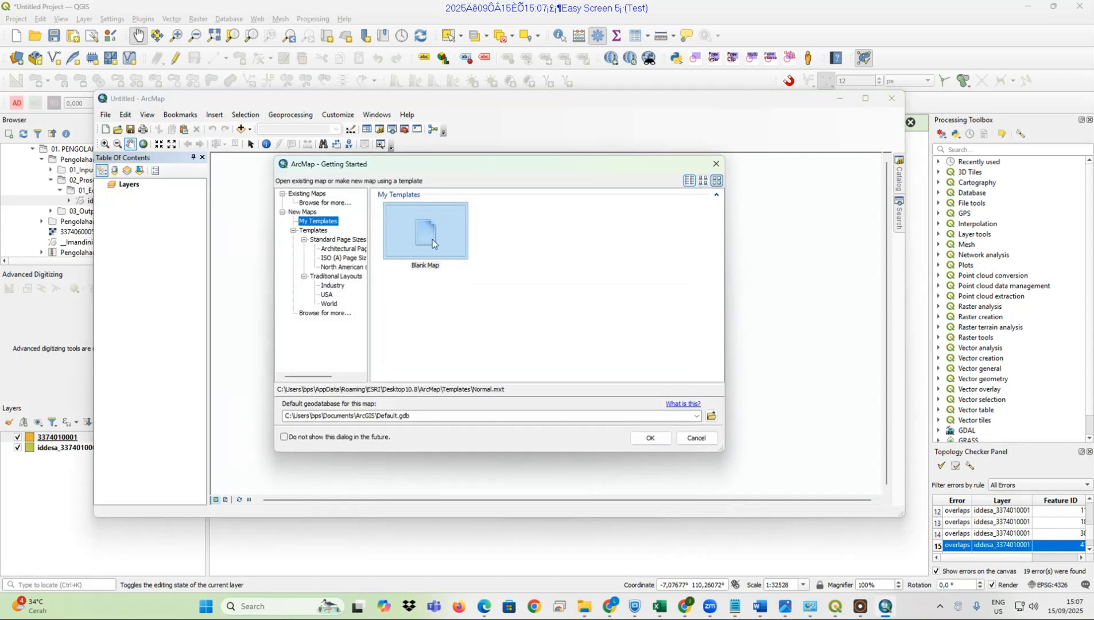
{"action": "left_click", "coordinate": [649, 438]}
{"action": "mouse_move", "coordinate": [737, 613]}
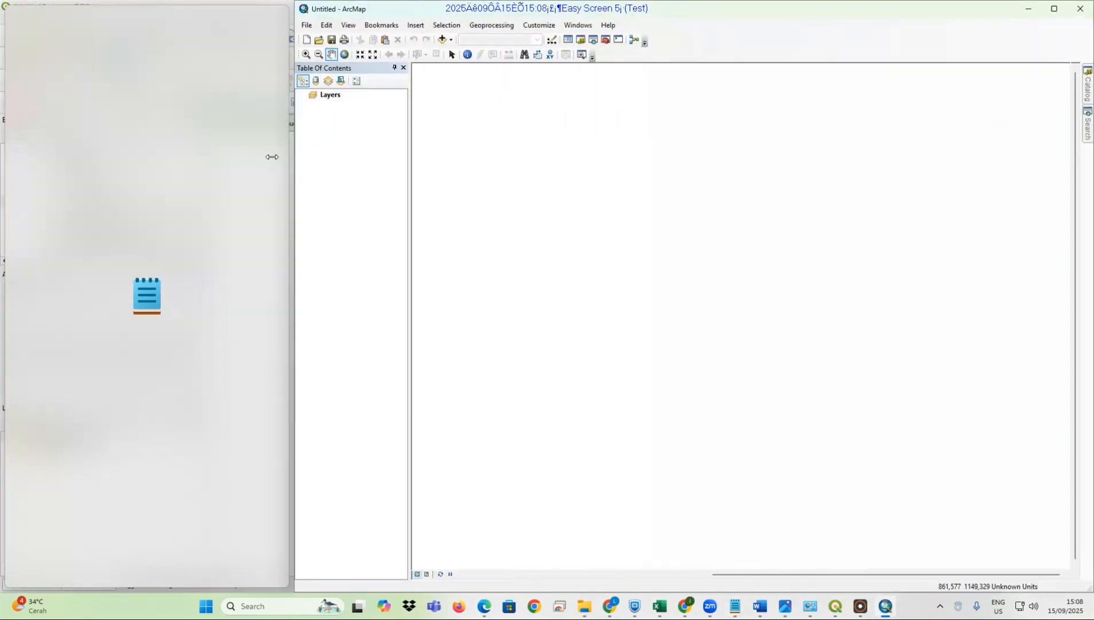
{"action": "mouse_move", "coordinate": [271, 157]}
{"action": "left_mouse_down"}
{"action": "mouse_move", "coordinate": [236, 161]}
{"action": "mouse_move", "coordinate": [281, 163]}
{"action": "left_mouse_up"}
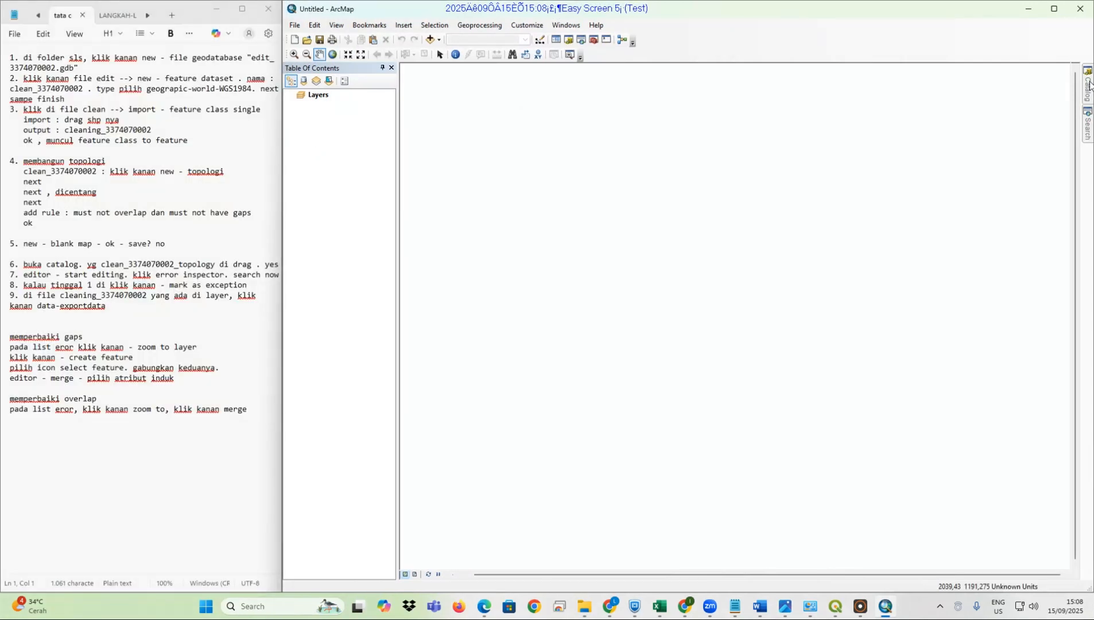
Connect the Catalog to the folder Pengolahan Peta Wilkerstat SE2026\02_Proses\01_Editing SLS and widen the Catalog to show its path
{"action": "mouse_move", "coordinate": [1087, 87]}
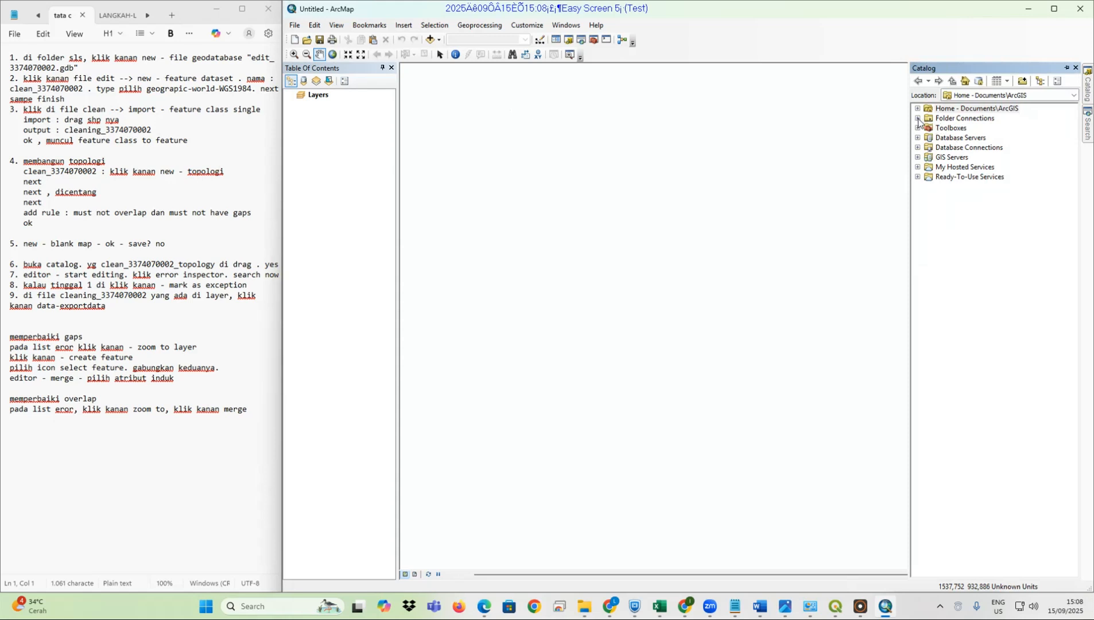
{"action": "left_click", "coordinate": [950, 118]}
{"action": "right_click", "coordinate": [956, 119]}
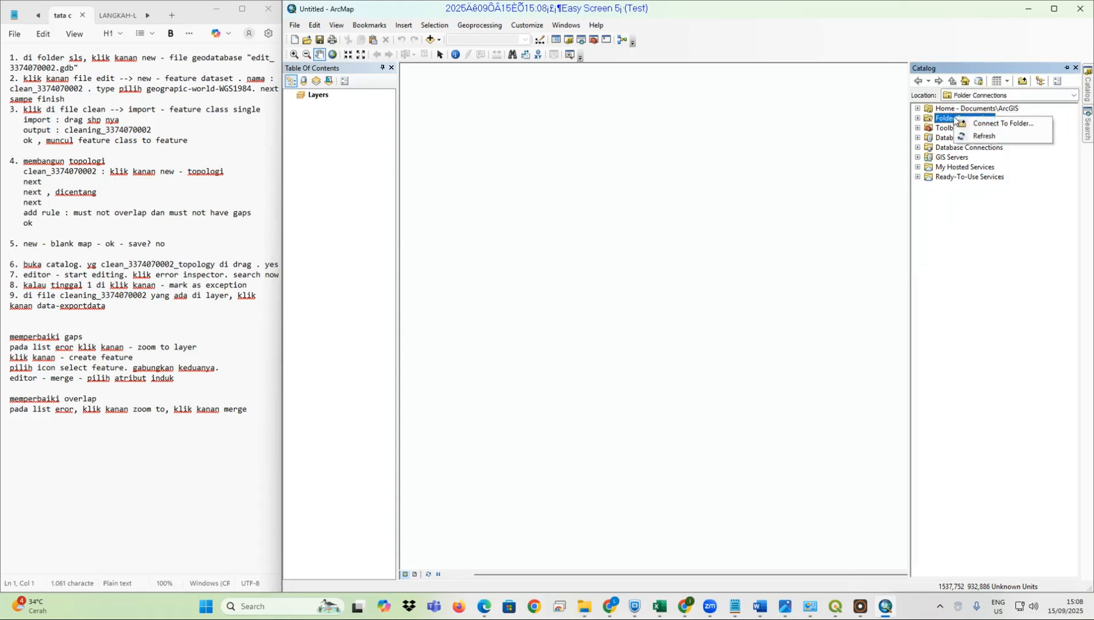
{"action": "left_click", "coordinate": [967, 124]}
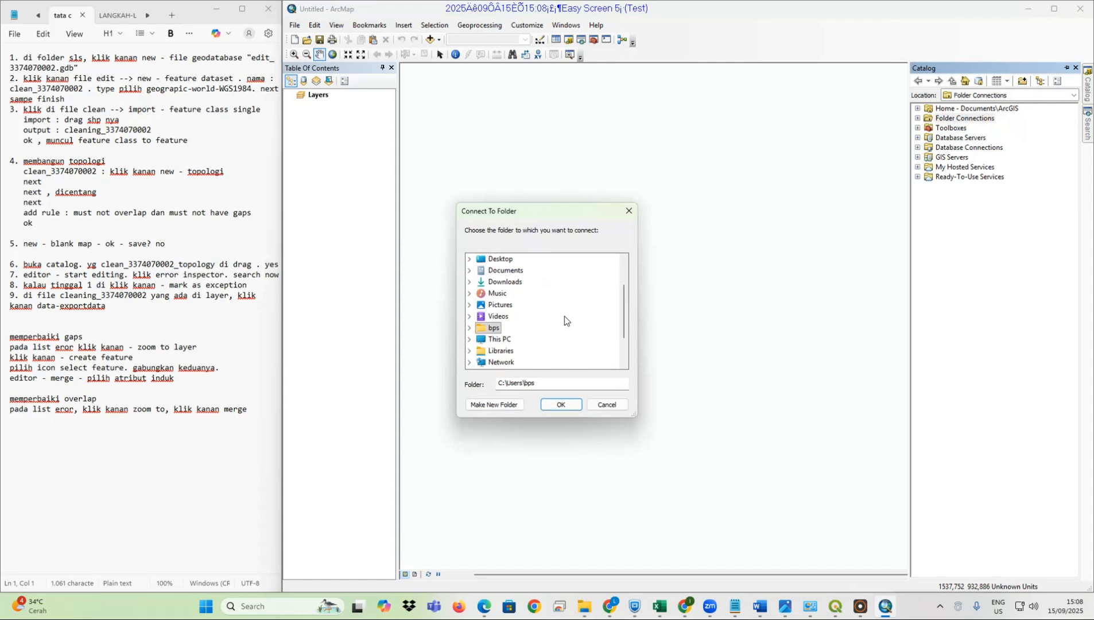
{"action": "scroll", "coordinate": [564, 321], "scroll_direction": "down", "scroll_amount": 2}
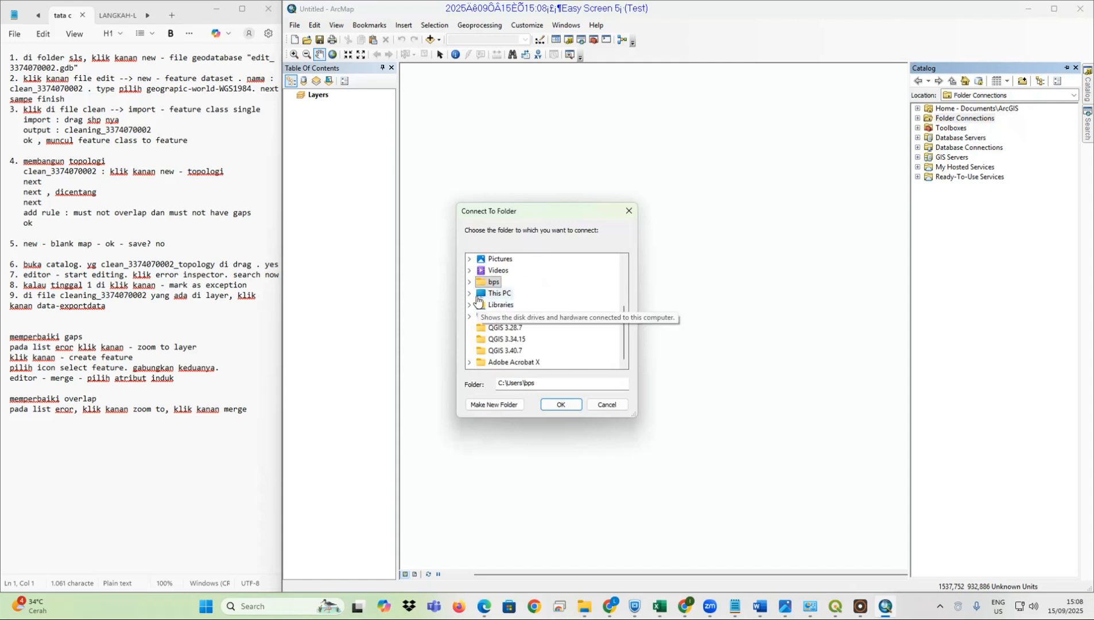
{"action": "left_click", "coordinate": [470, 293]}
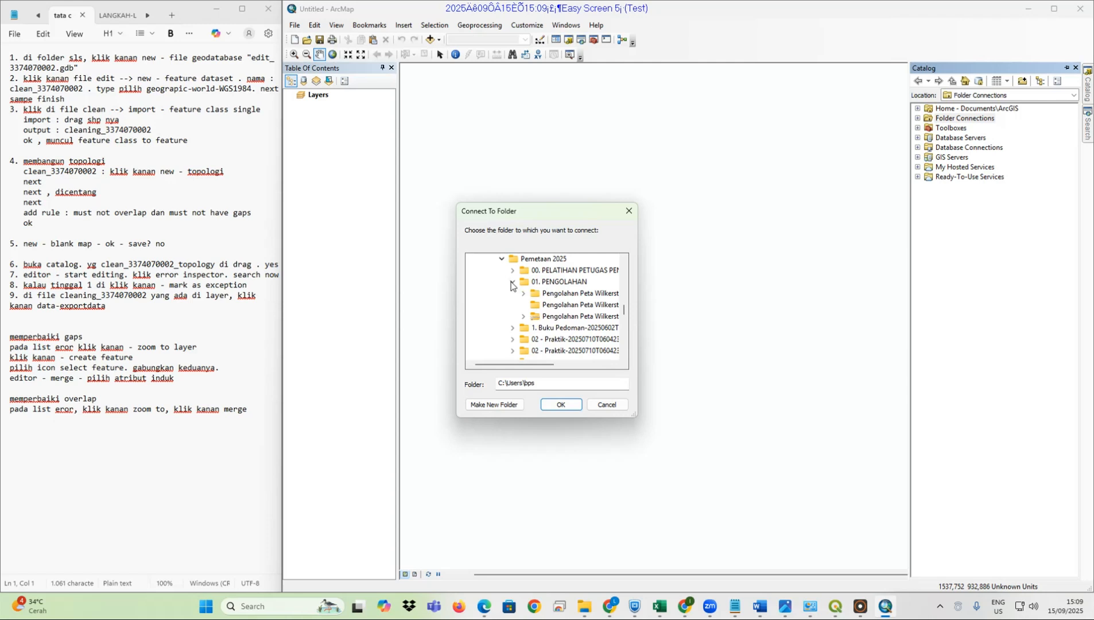
{"action": "double_click", "coordinate": [520, 293]}
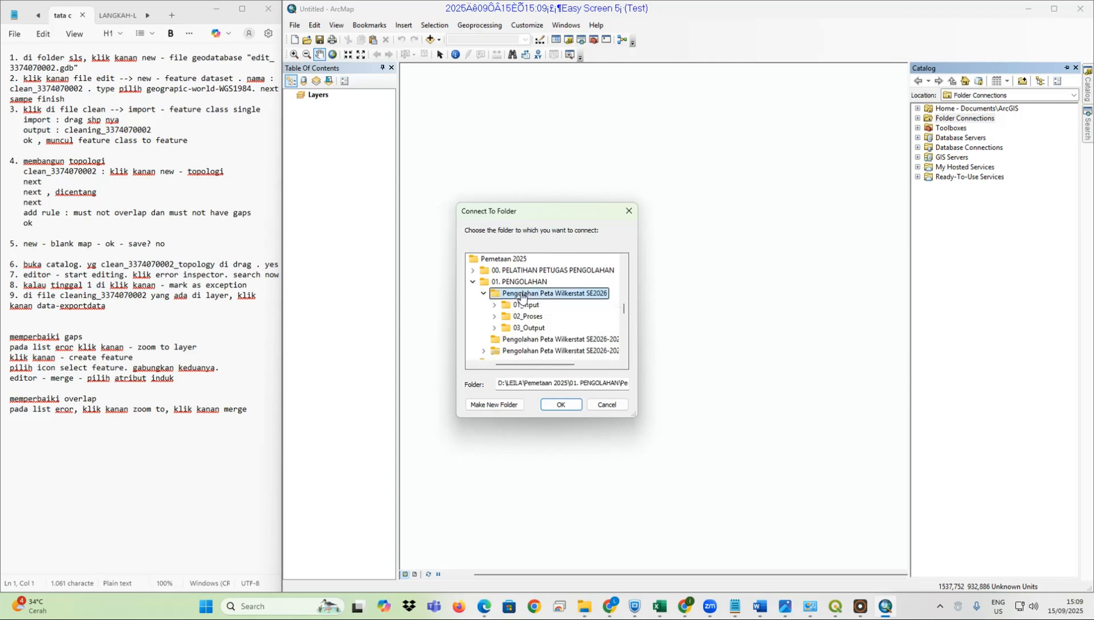
{"action": "left_click", "coordinate": [495, 316]}
{"action": "left_click", "coordinate": [544, 327]}
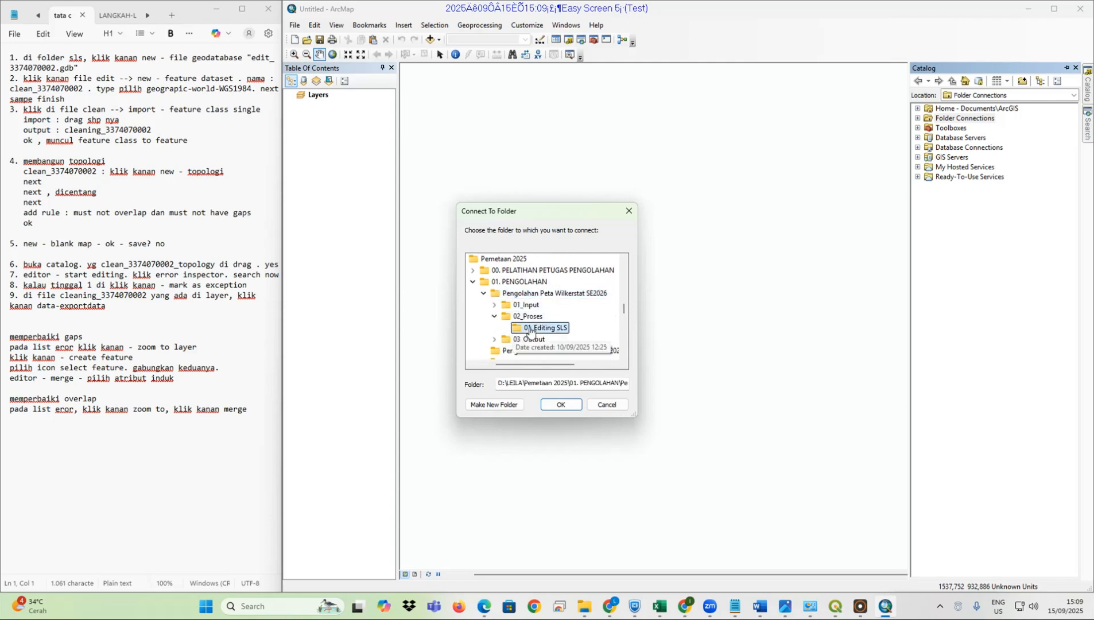
{"action": "left_click", "coordinate": [561, 404]}
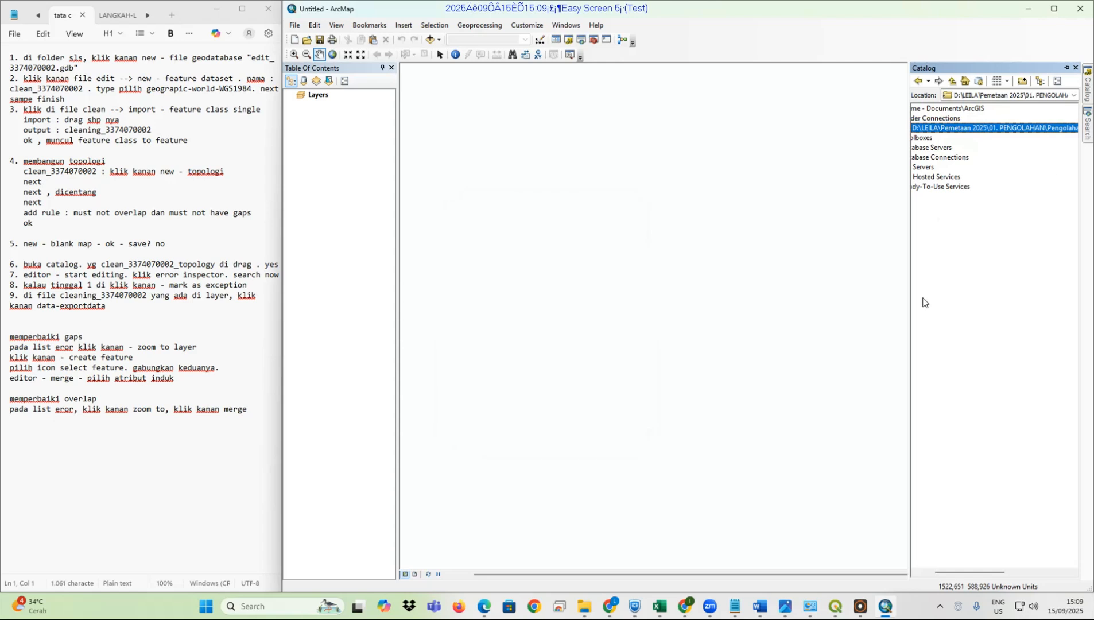
{"action": "left_click_drag", "start_coordinate": [911, 310], "coordinate": [842, 310]}
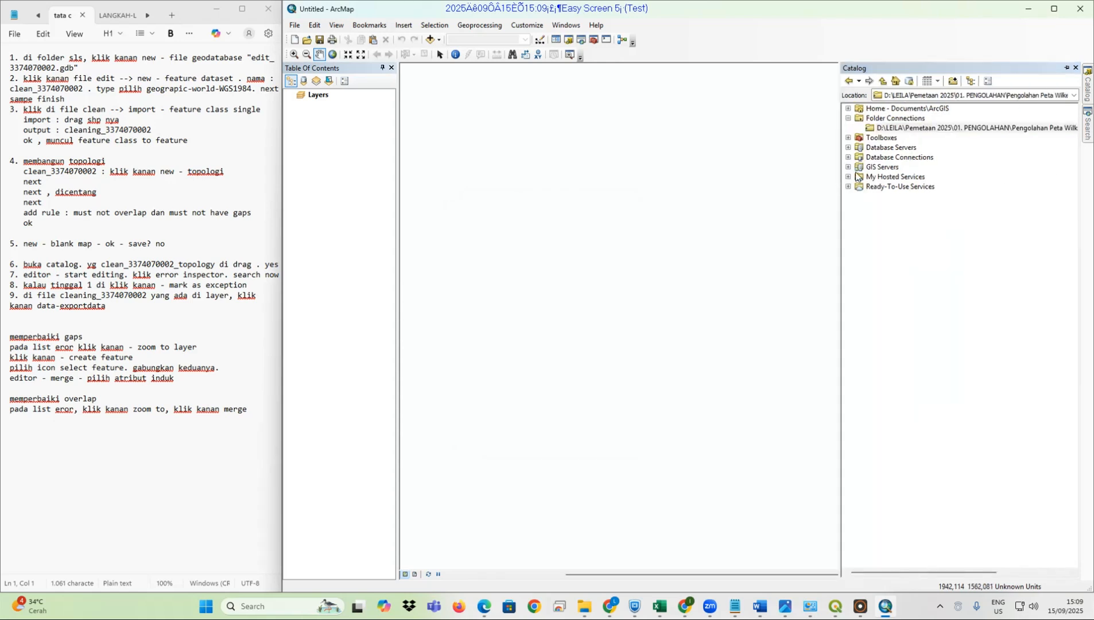
Create a new file geodatabase in the connected 01_Editing SLS folder
{"action": "right_click", "coordinate": [965, 129]}
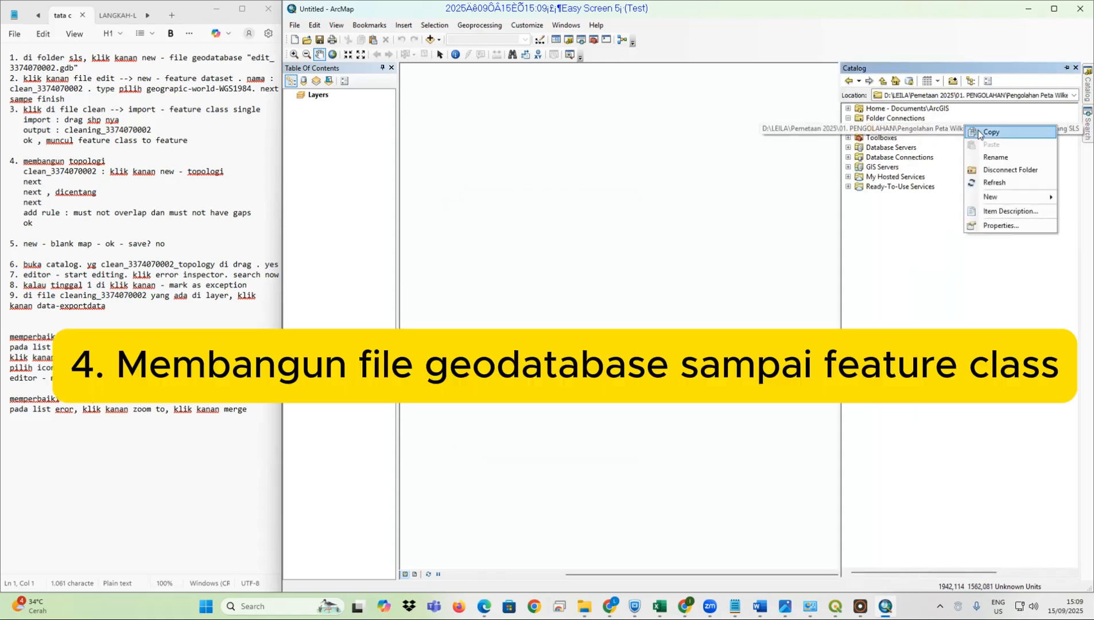
{"action": "mouse_move", "coordinate": [993, 196]}
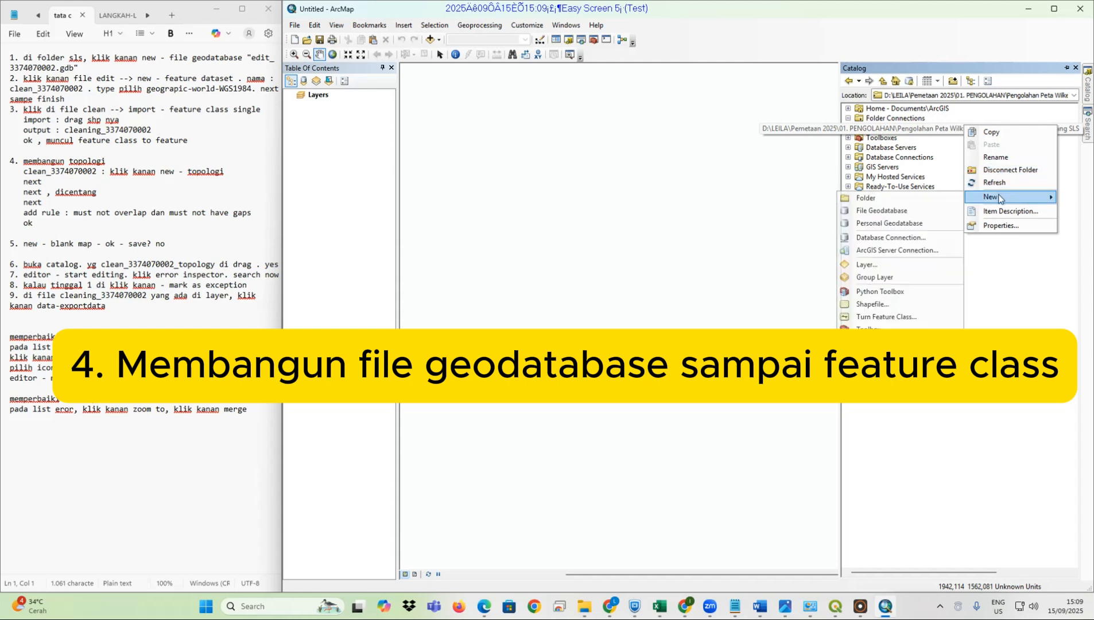
{"action": "left_click", "coordinate": [936, 210]}
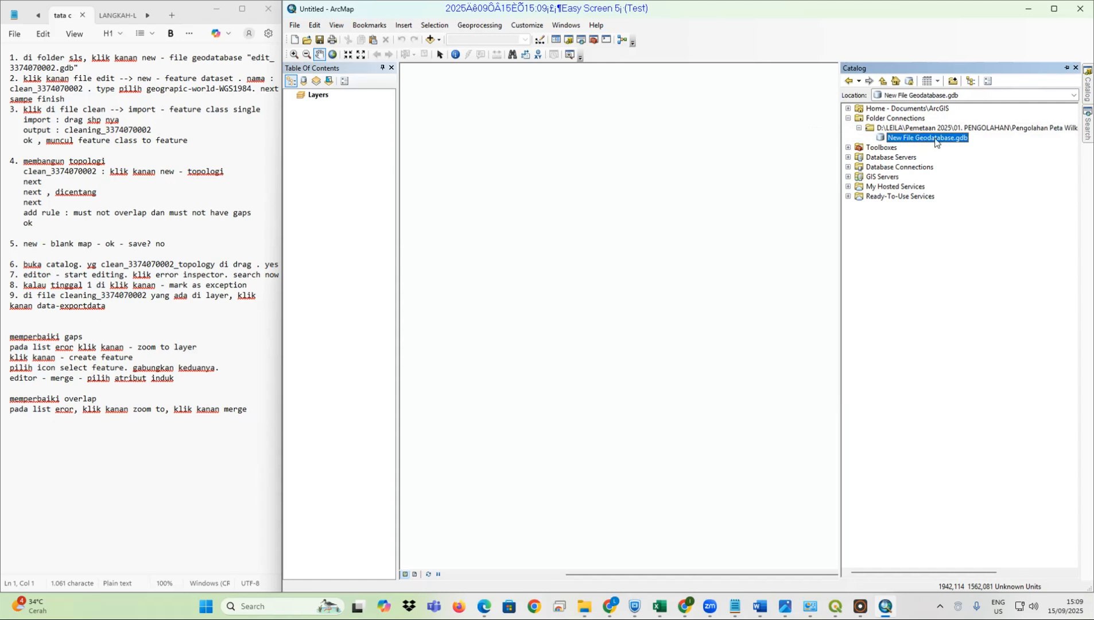
Rename the new file geodatabase to edit_3374010001.gdb and copy the village code from its name
{"action": "right_click", "coordinate": [947, 140]}
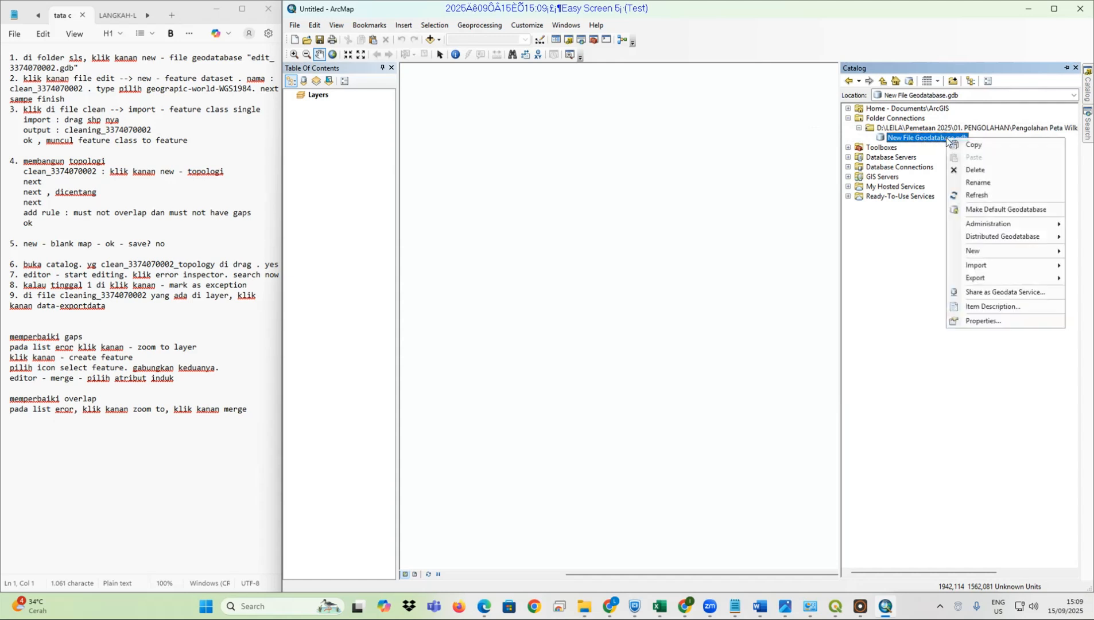
{"action": "left_click", "coordinate": [973, 182]}
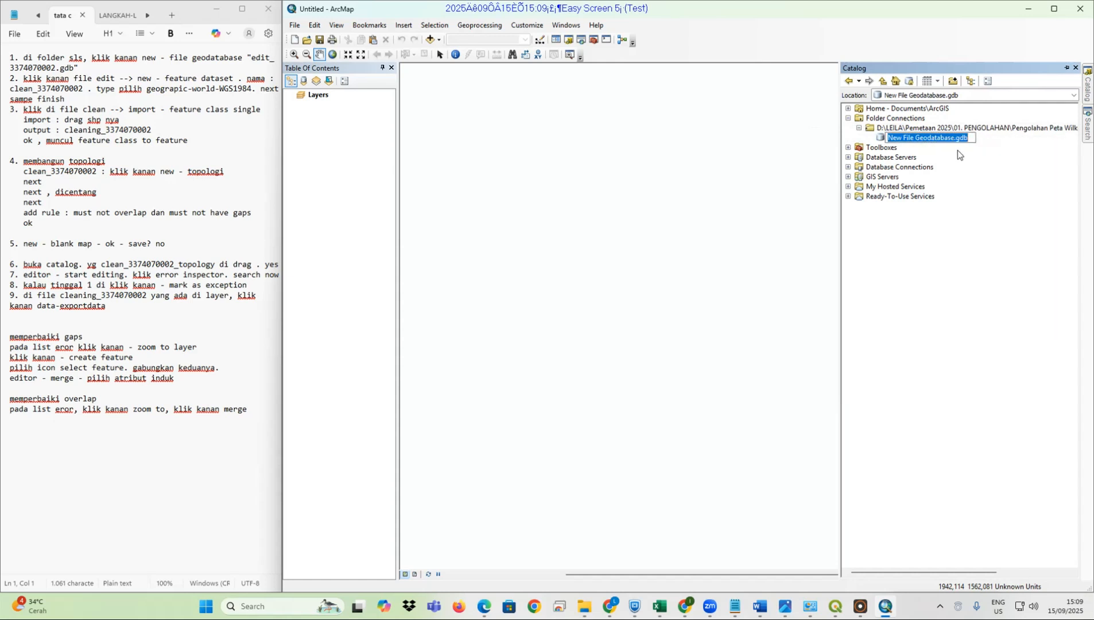
{"action": "key", "text": "Home"}
{"action": "key", "text": "shift+Right"}
{"action": "key", "text": "shift+Right"}
{"action": "key", "text": "shift+Right"}
{"action": "key", "text": "shift+Right"}
{"action": "key", "text": "shift+Right"}
{"action": "key", "text": "shift+Right"}
{"action": "key", "text": "shift+Right"}
{"action": "type", "text": "edit"}
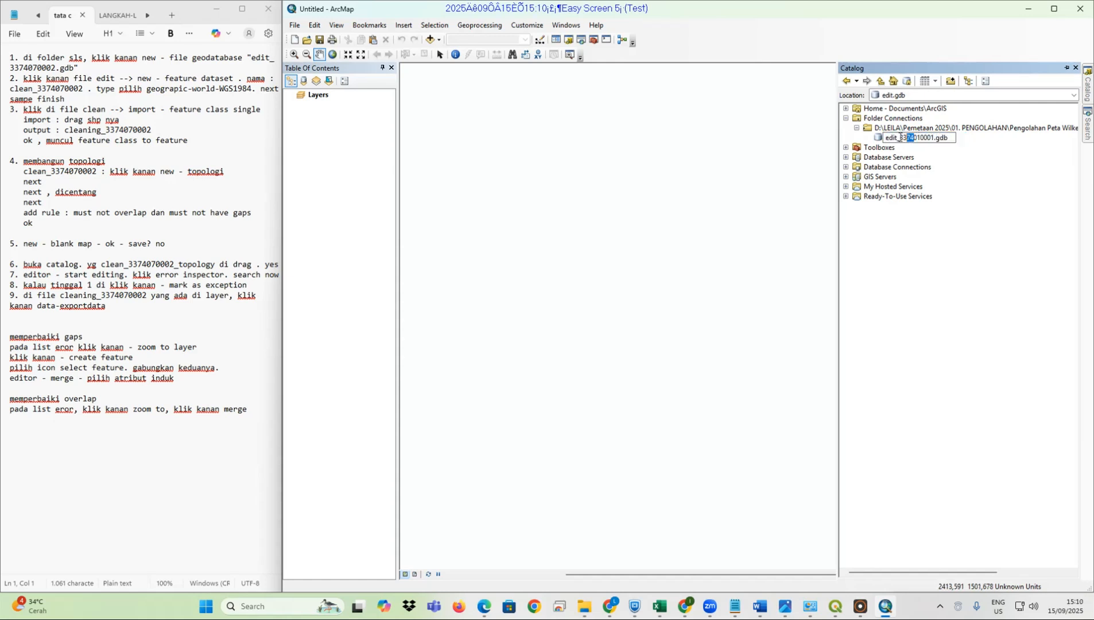
{"action": "left_click_drag", "start_coordinate": [899, 138], "coordinate": [927, 140]}
{"action": "key", "text": "Return"}
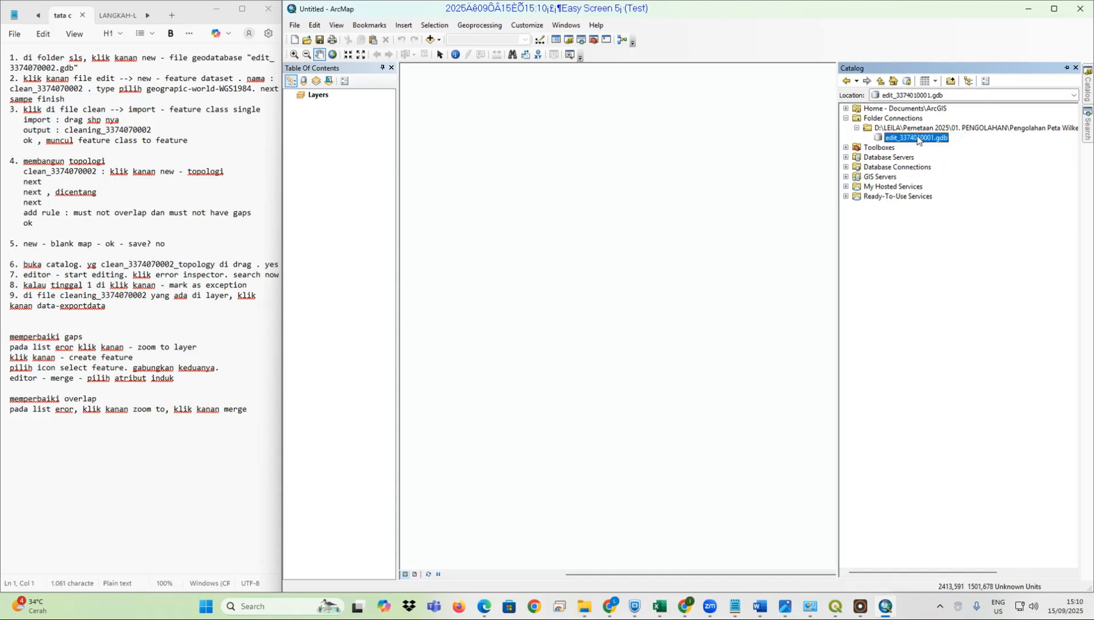
Start a new feature dataset in edit_3374010001.gdb, naming it clean_ followed by the copied village code
{"action": "right_click", "coordinate": [917, 140]}
{"action": "mouse_move", "coordinate": [926, 247]}
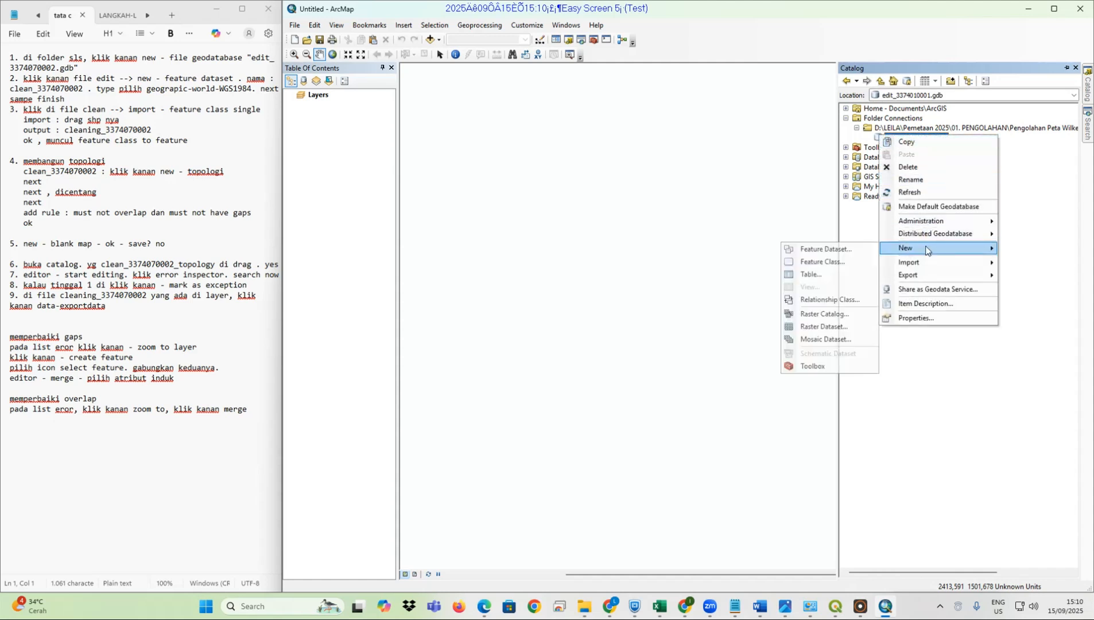
{"action": "left_click", "coordinate": [852, 250]}
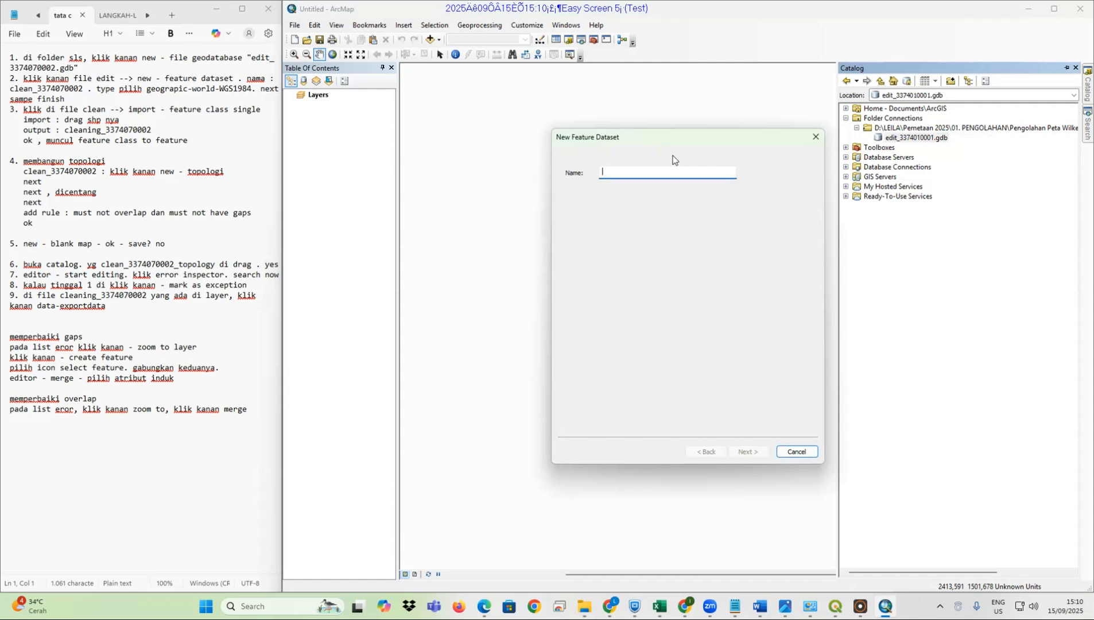
{"action": "type", "text": "de"}
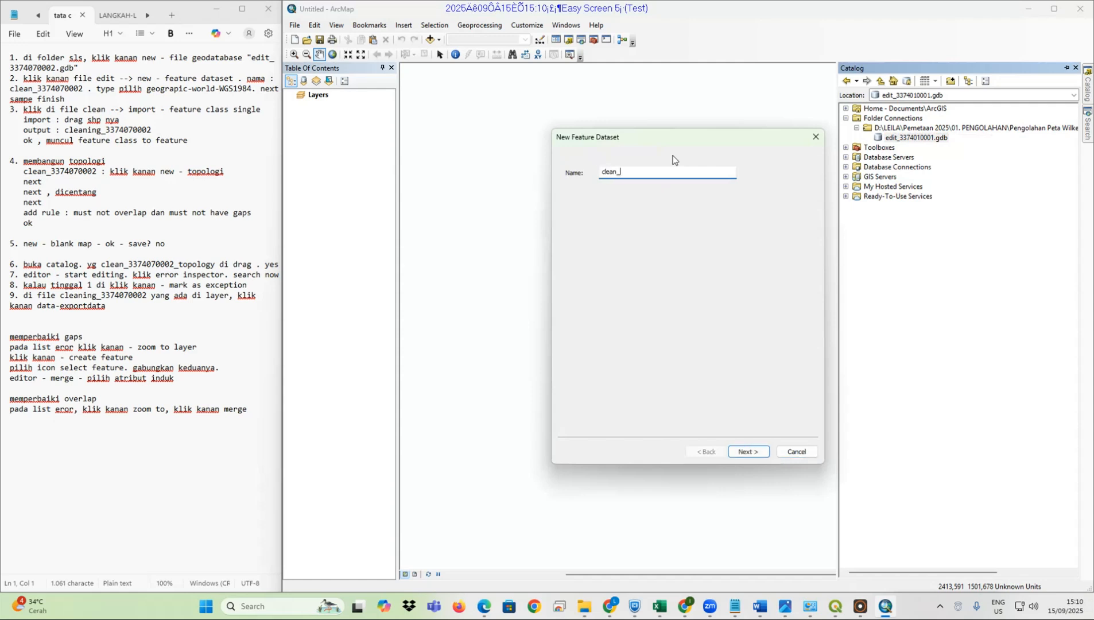
{"action": "type", "text": "an_"}
{"action": "key", "text": "ctrl+v"}
{"action": "left_click", "coordinate": [744, 453]}
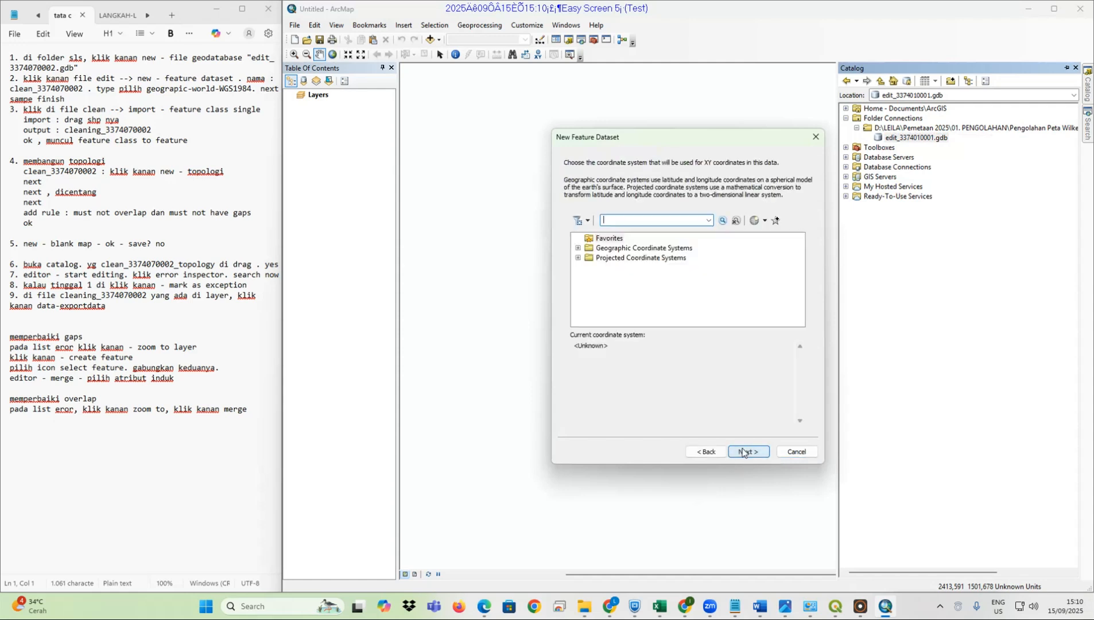
Assign the geographic World coordinate system WGS 1984 to the new feature dataset, without a vertical system, and finish it with default tolerances
{"action": "left_click", "coordinate": [578, 248]}
{"action": "scroll", "coordinate": [581, 265], "scroll_direction": "down", "scroll_amount": 3}
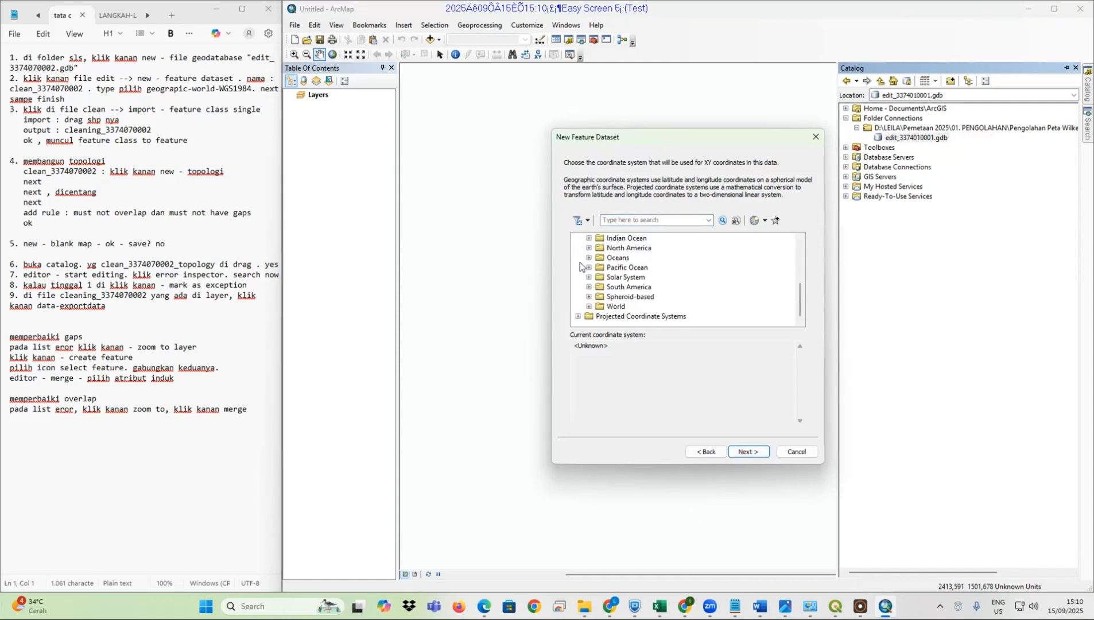
{"action": "left_click", "coordinate": [589, 309]}
{"action": "scroll", "coordinate": [702, 275], "scroll_direction": "down", "scroll_amount": 5}
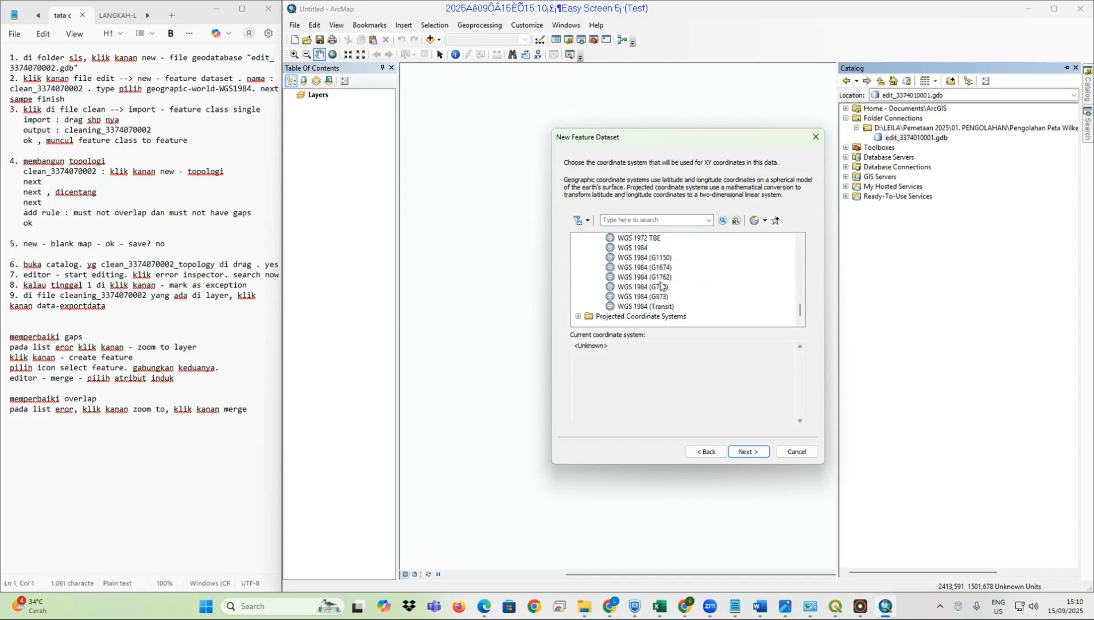
{"action": "left_click", "coordinate": [624, 250]}
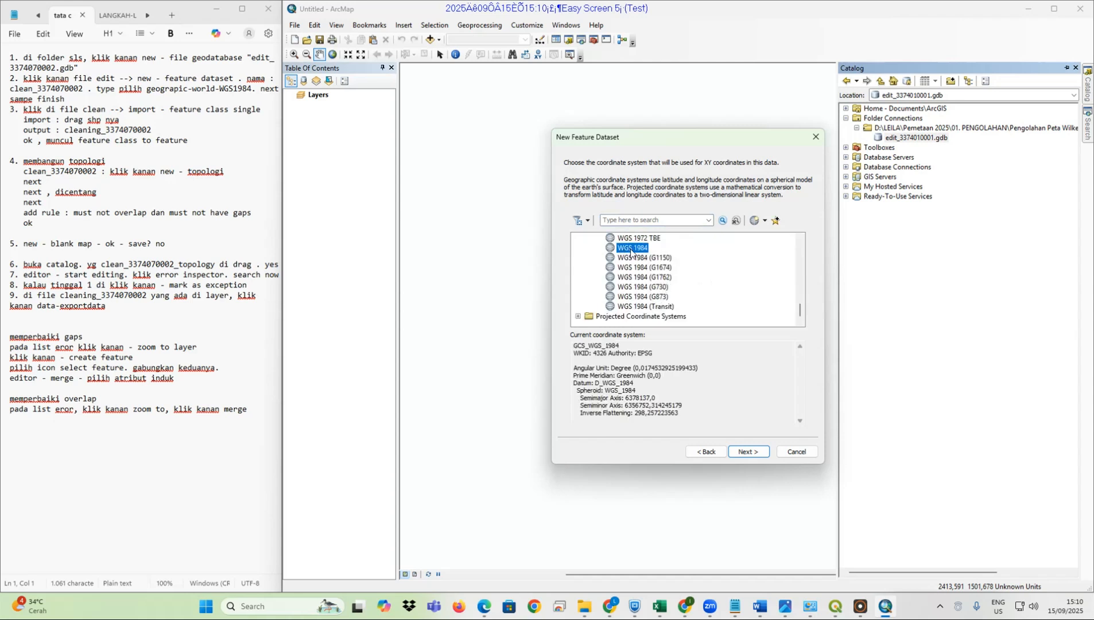
{"action": "left_click", "coordinate": [745, 451]}
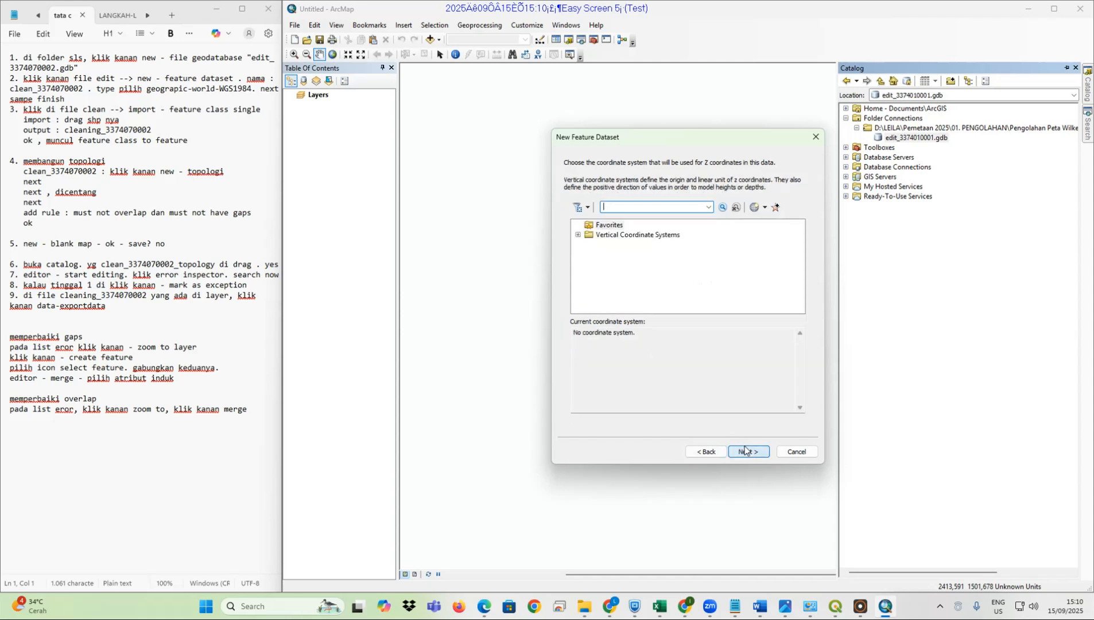
{"action": "left_click", "coordinate": [745, 451]}
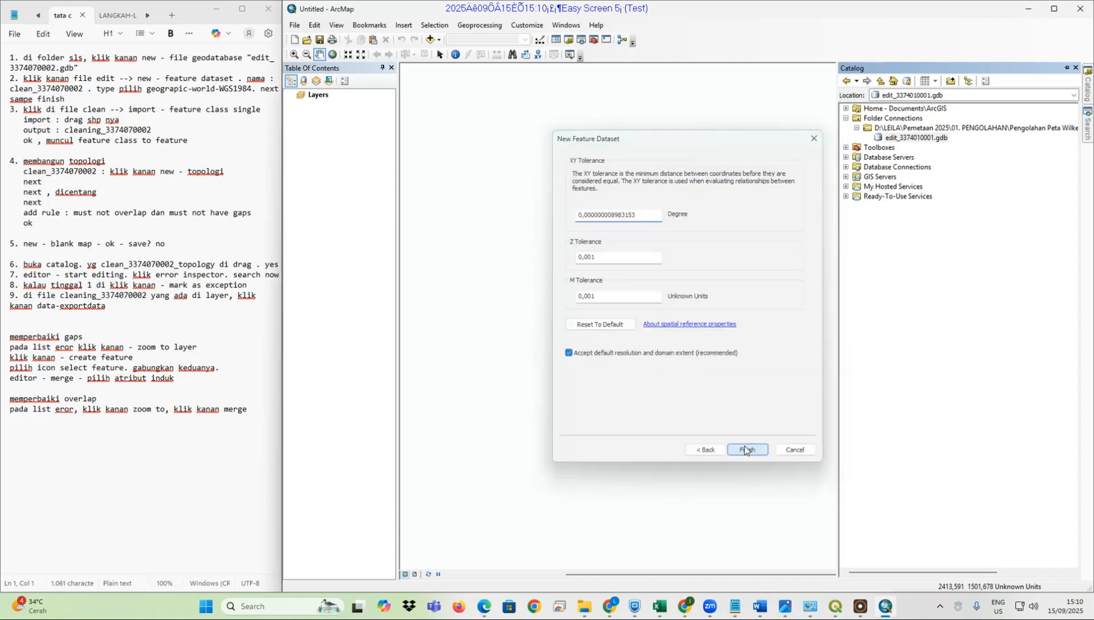
{"action": "left_click", "coordinate": [744, 451]}
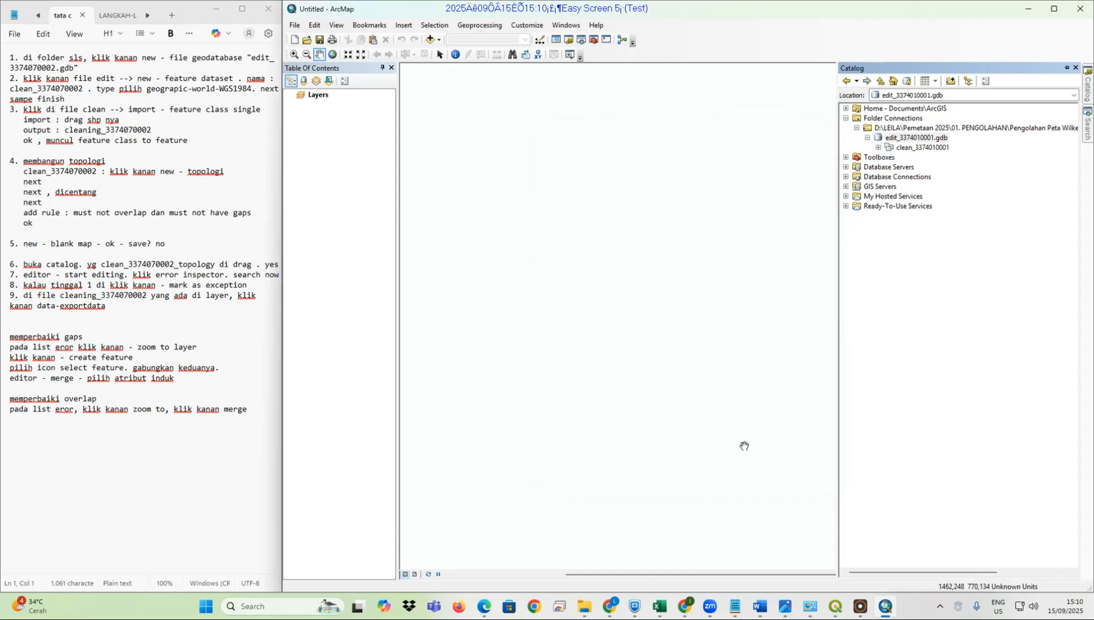
{"action": "left_click", "coordinate": [916, 150]}
{"action": "right_click", "coordinate": [917, 151]}
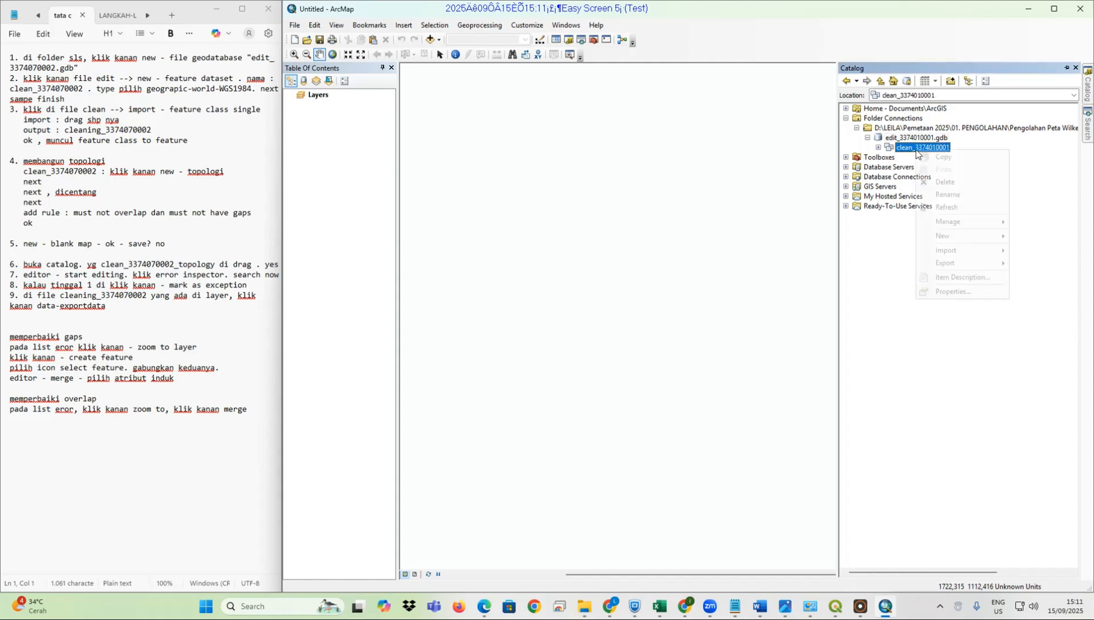
{"action": "mouse_move", "coordinate": [979, 251]}
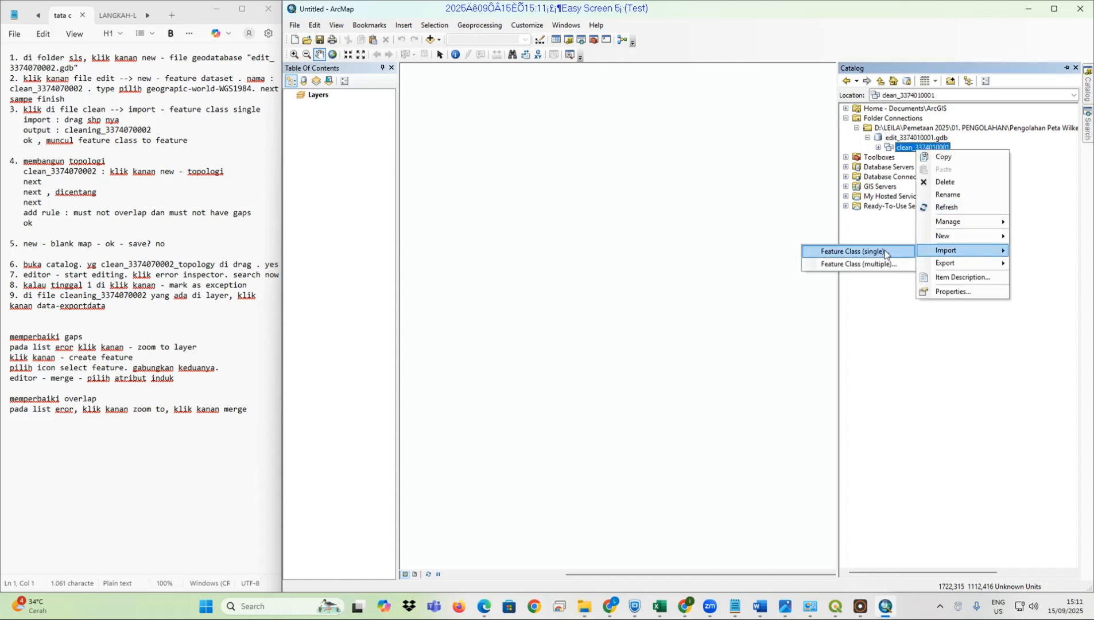
{"action": "left_click", "coordinate": [883, 251]}
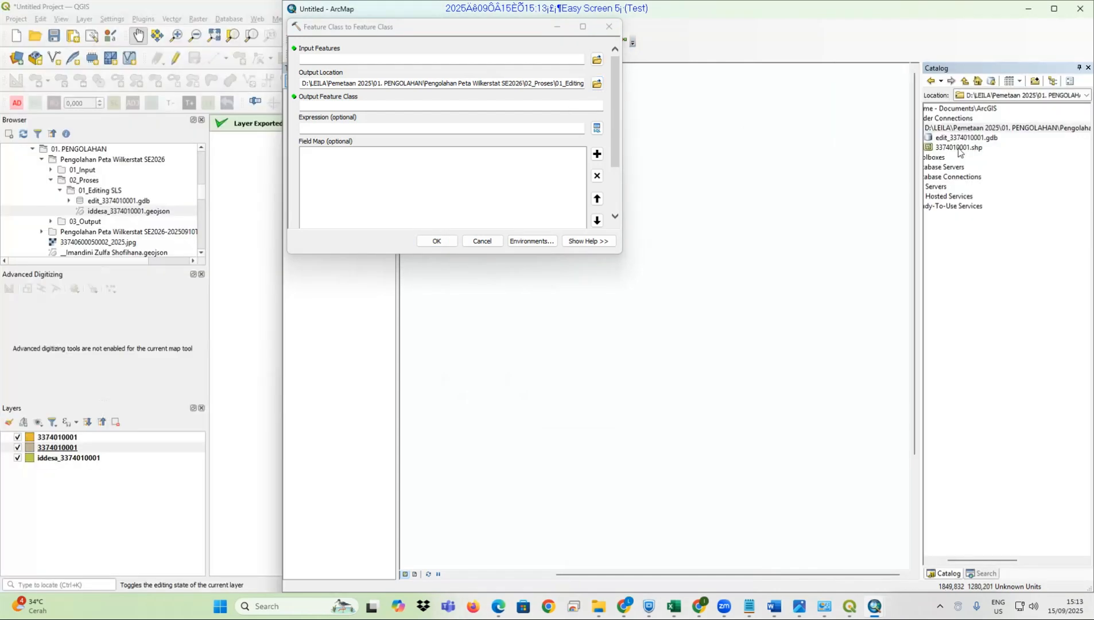
{"action": "left_click", "coordinate": [961, 149]}
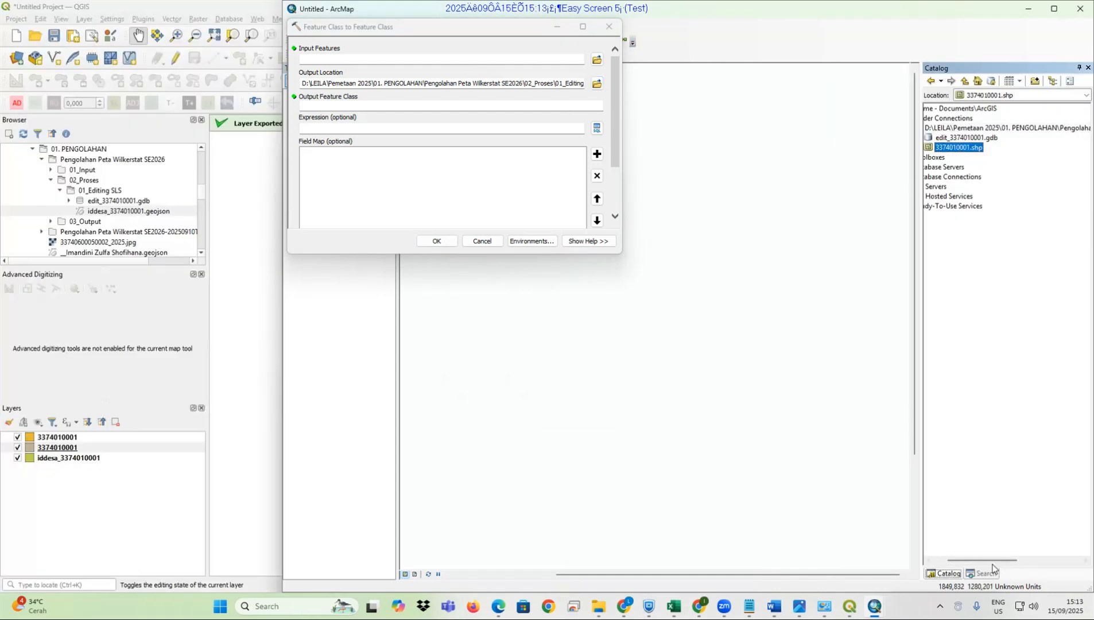
{"action": "left_click_drag", "start_coordinate": [989, 561], "coordinate": [931, 561]}
{"action": "left_click_drag", "start_coordinate": [991, 147], "coordinate": [396, 63]}
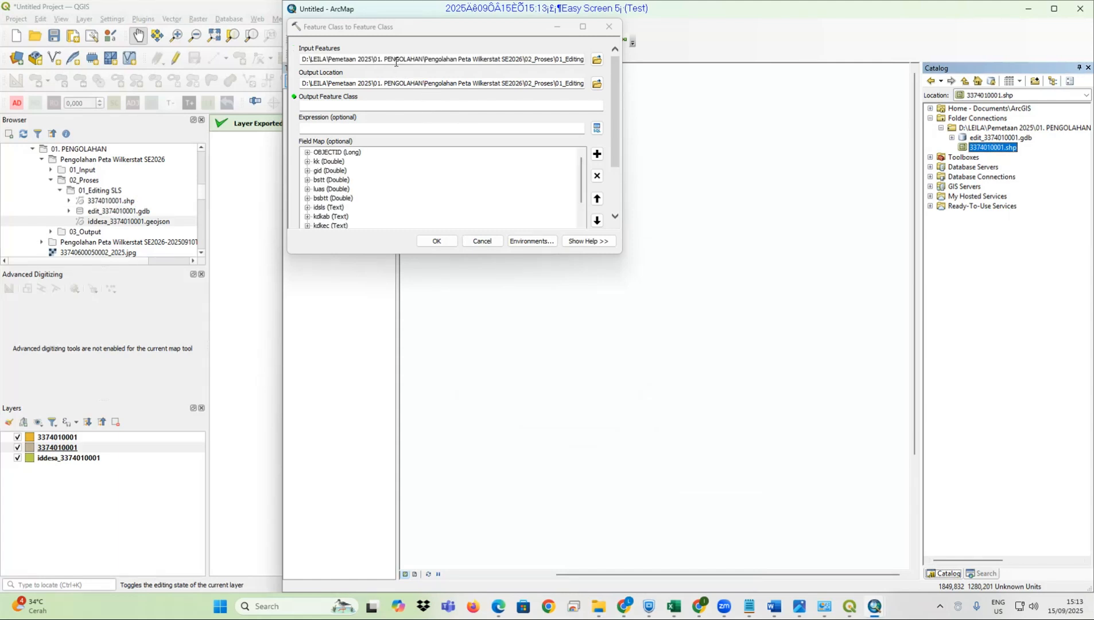
{"action": "left_click", "coordinate": [377, 108]}
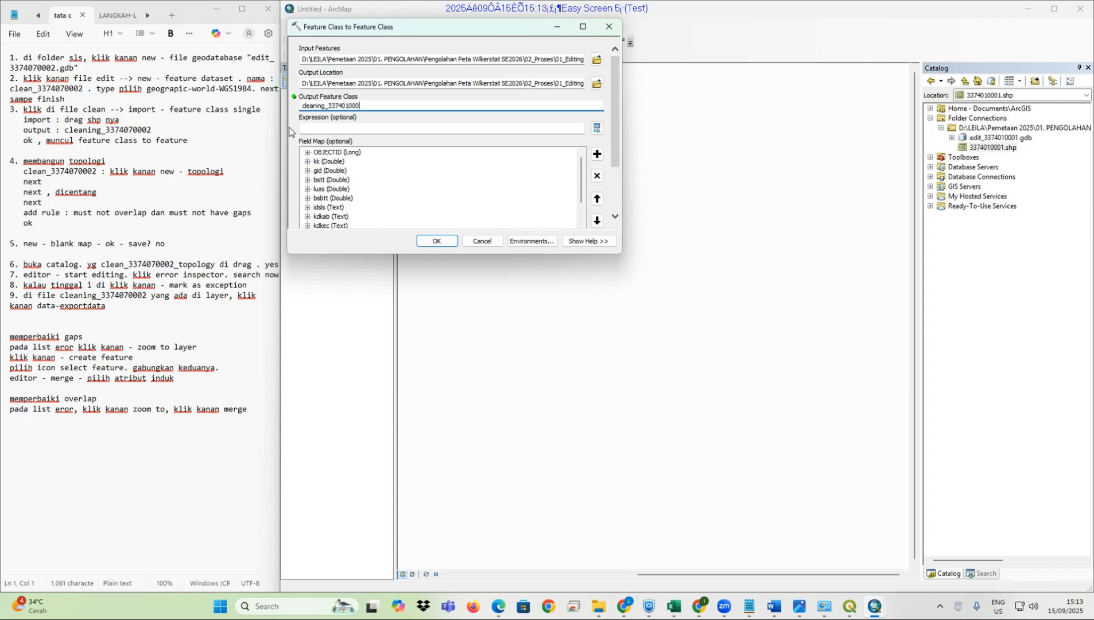
{"action": "left_click", "coordinate": [438, 238]}
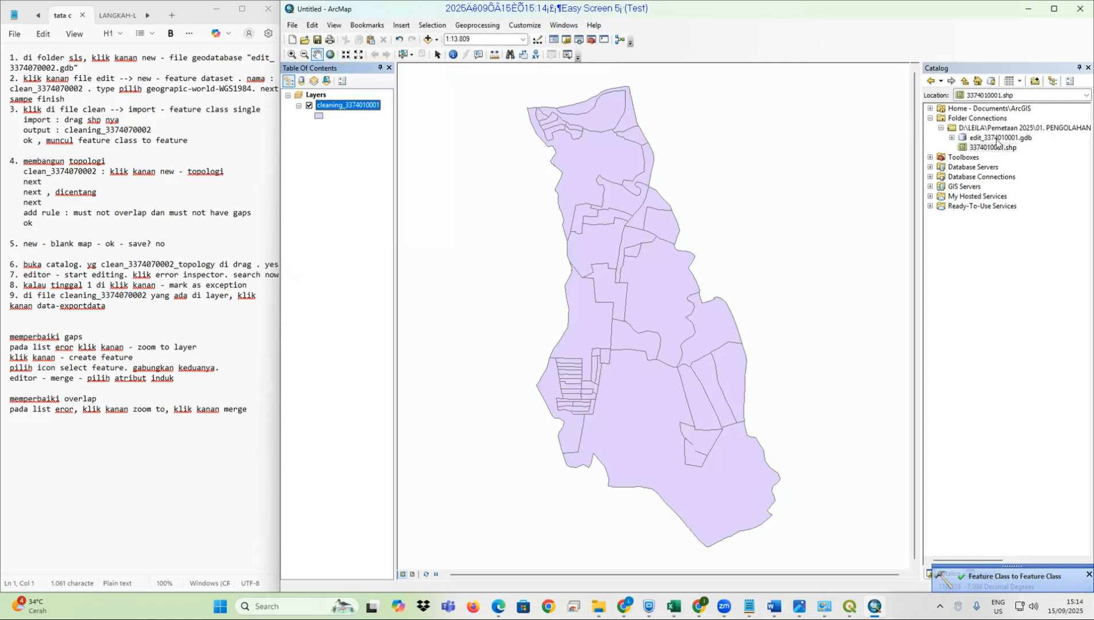
{"action": "left_click", "coordinate": [952, 138]}
{"action": "left_click", "coordinate": [1017, 147]}
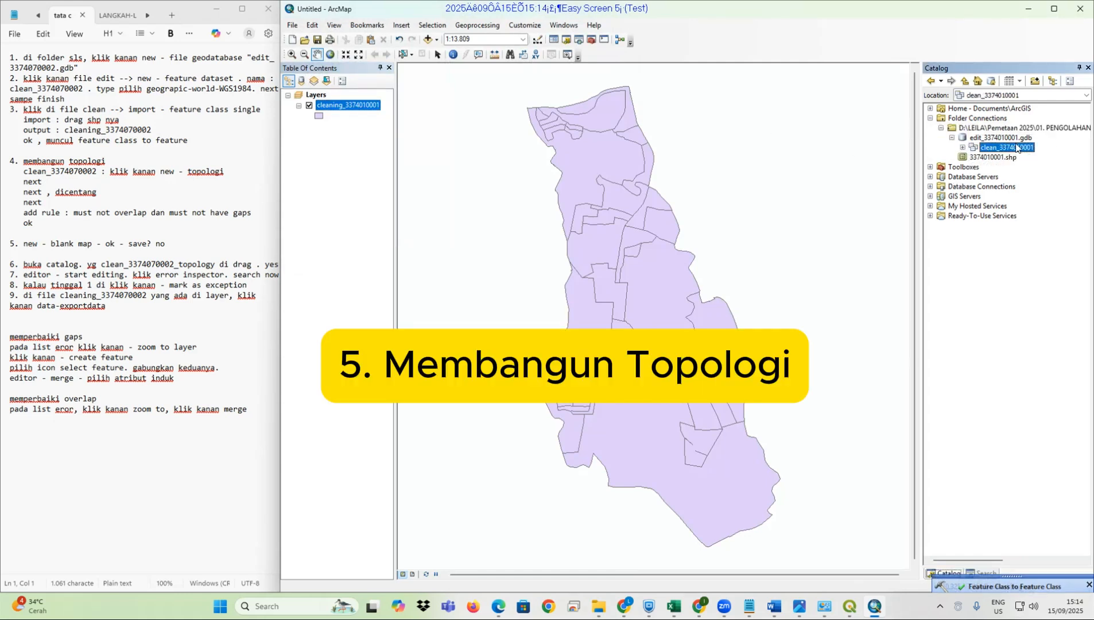
{"action": "right_click", "coordinate": [1012, 148]}
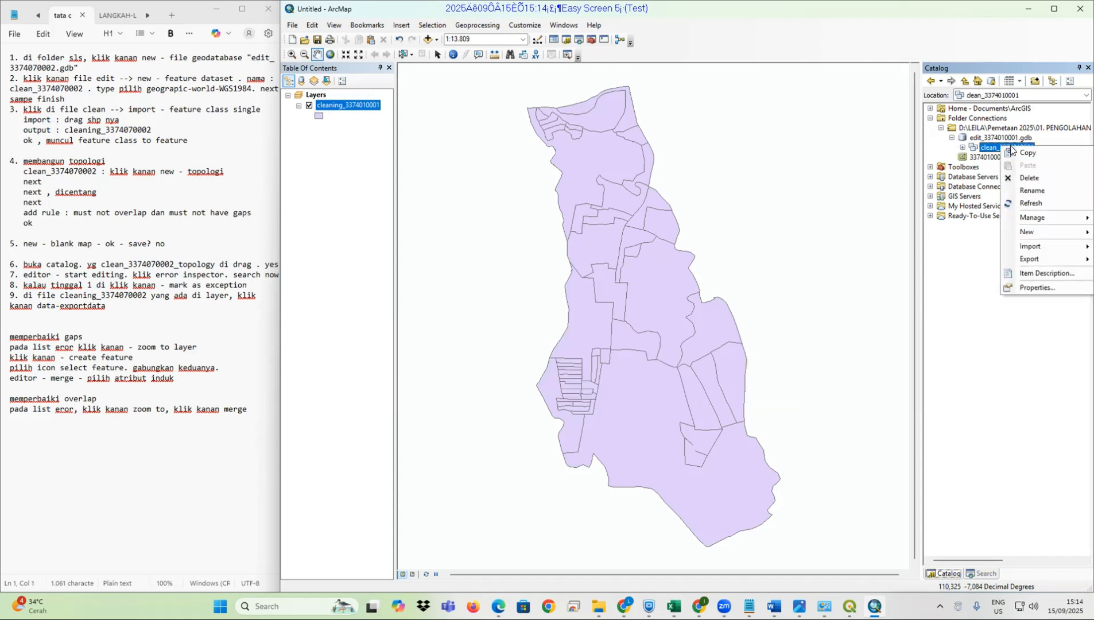
{"action": "mouse_move", "coordinate": [1039, 234]}
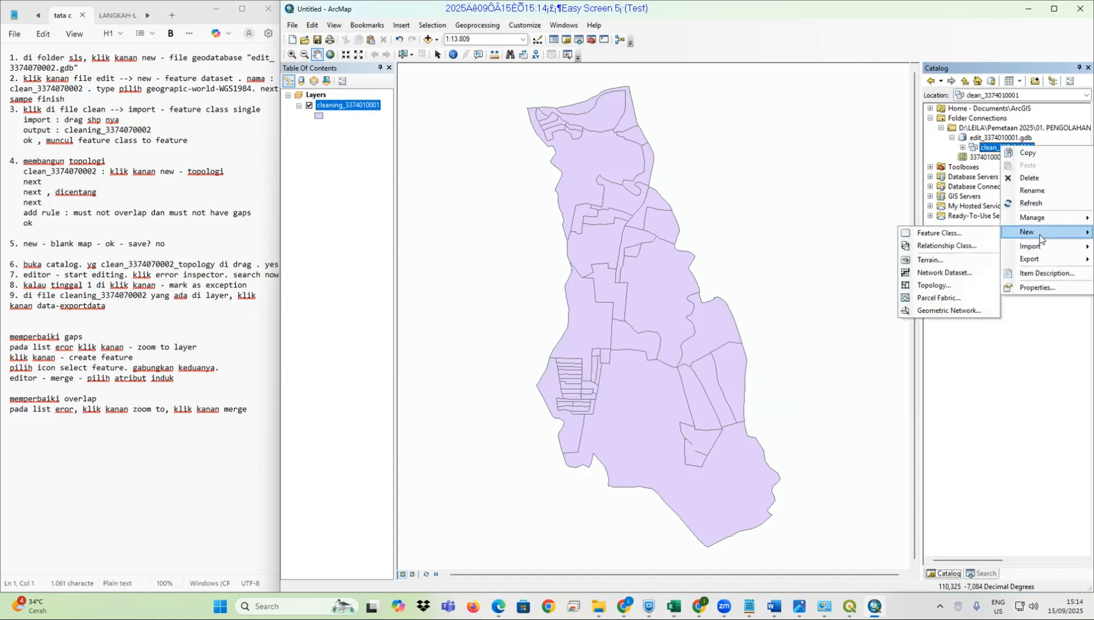
{"action": "left_click", "coordinate": [944, 287]}
{"action": "left_click", "coordinate": [747, 401]}
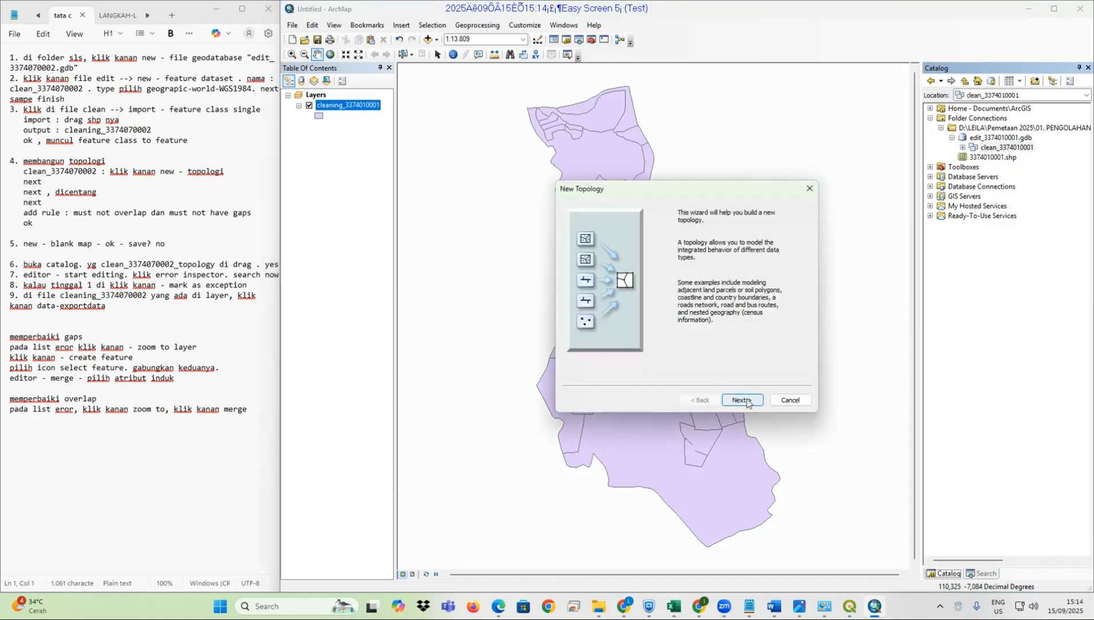
{"action": "left_click", "coordinate": [742, 400]}
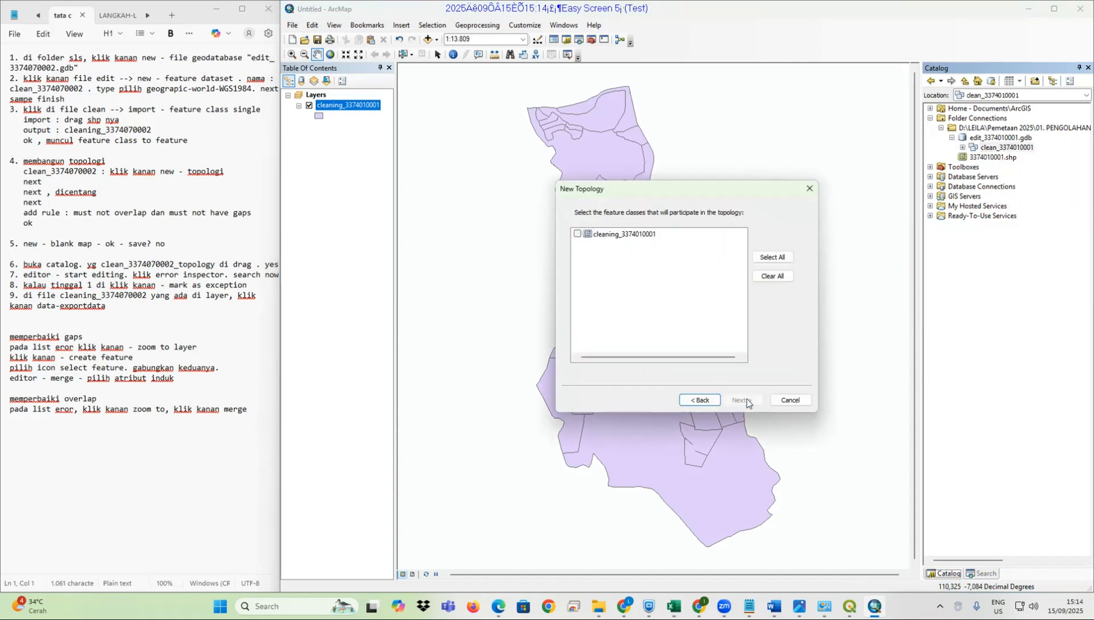
{"action": "left_click", "coordinate": [576, 235]}
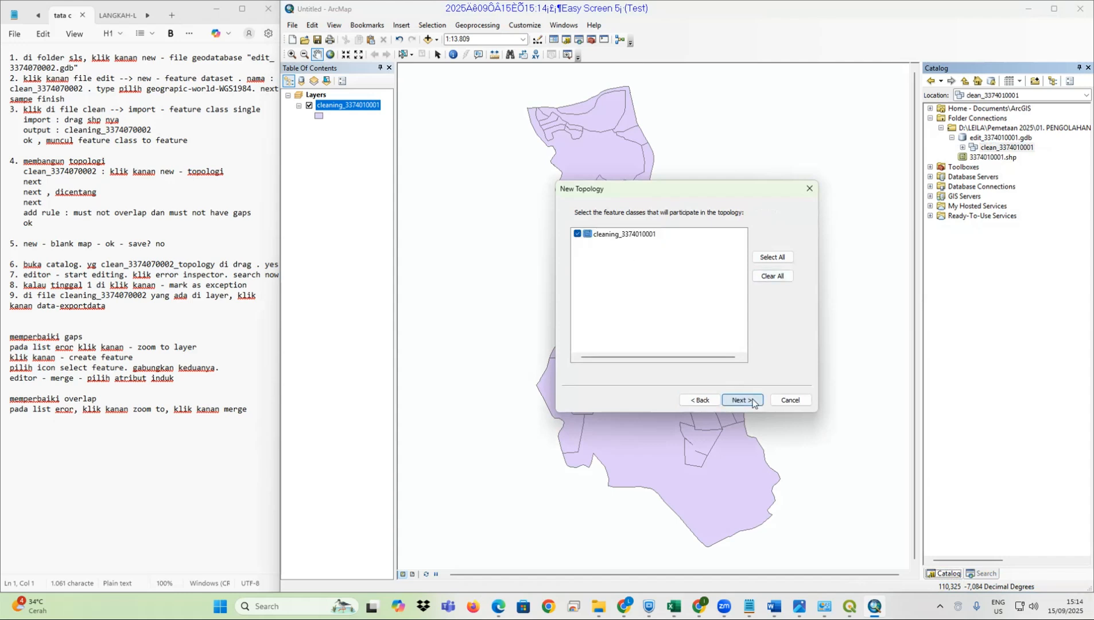
{"action": "left_click", "coordinate": [746, 400]}
{"action": "left_click", "coordinate": [749, 400]}
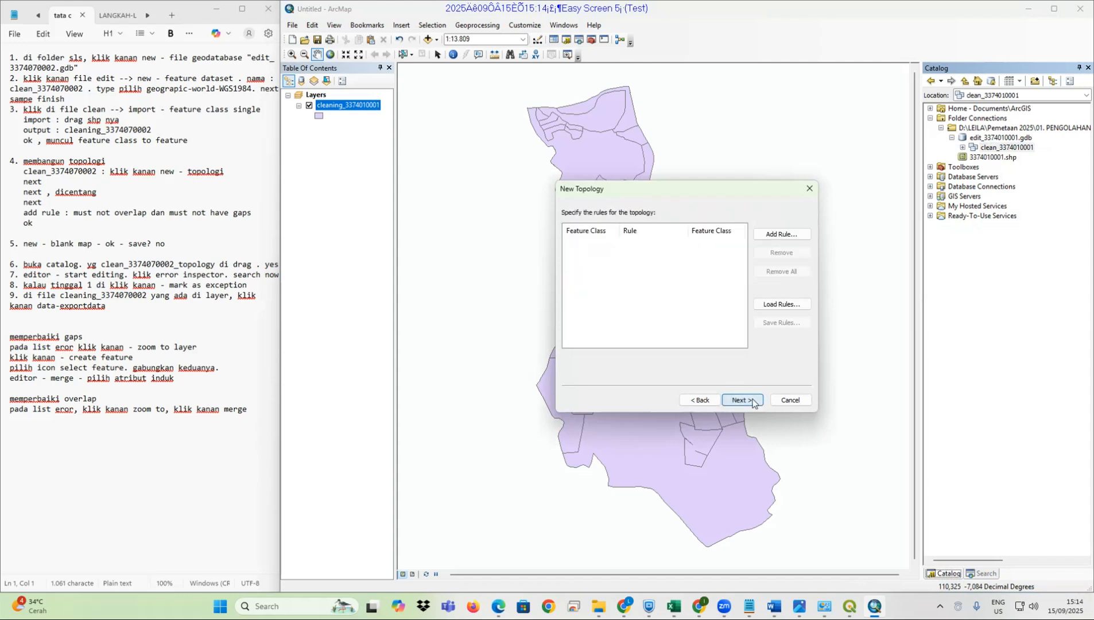
{"action": "left_click", "coordinate": [800, 234]}
{"action": "left_click", "coordinate": [658, 262]}
{"action": "left_click", "coordinate": [658, 262]}
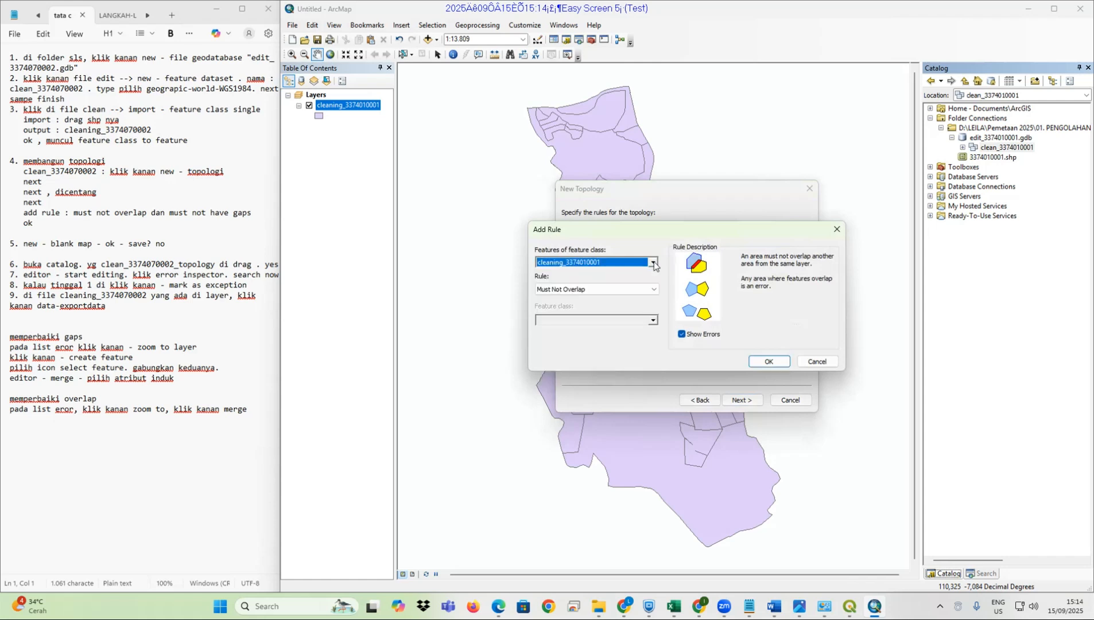
{"action": "left_click", "coordinate": [754, 358]}
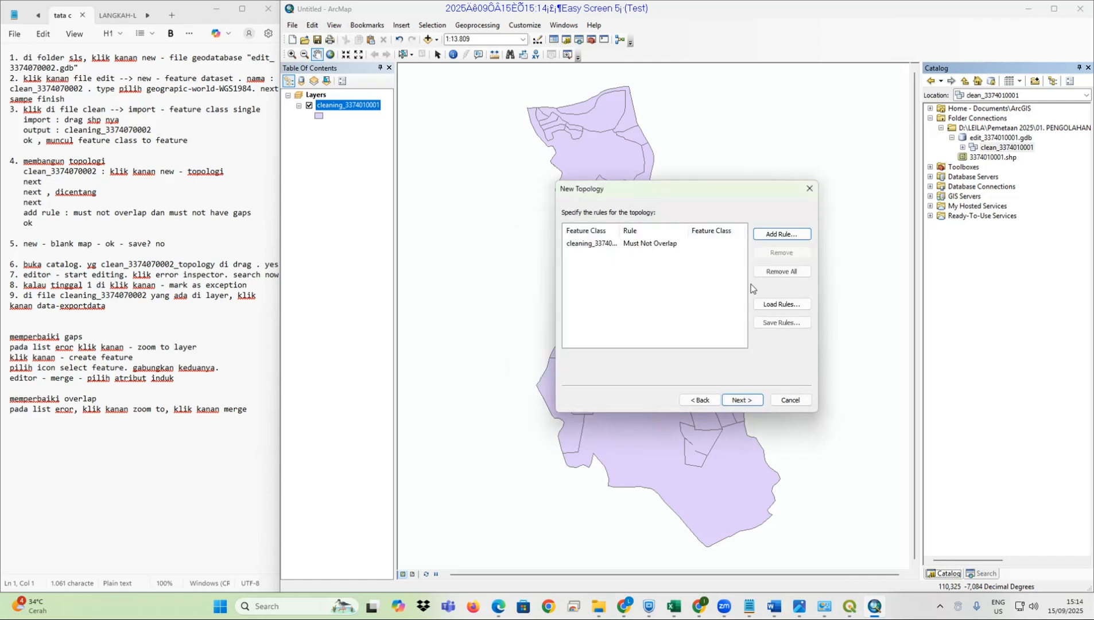
{"action": "left_click", "coordinate": [781, 234]}
{"action": "left_click", "coordinate": [653, 289]}
{"action": "left_click", "coordinate": [582, 307]}
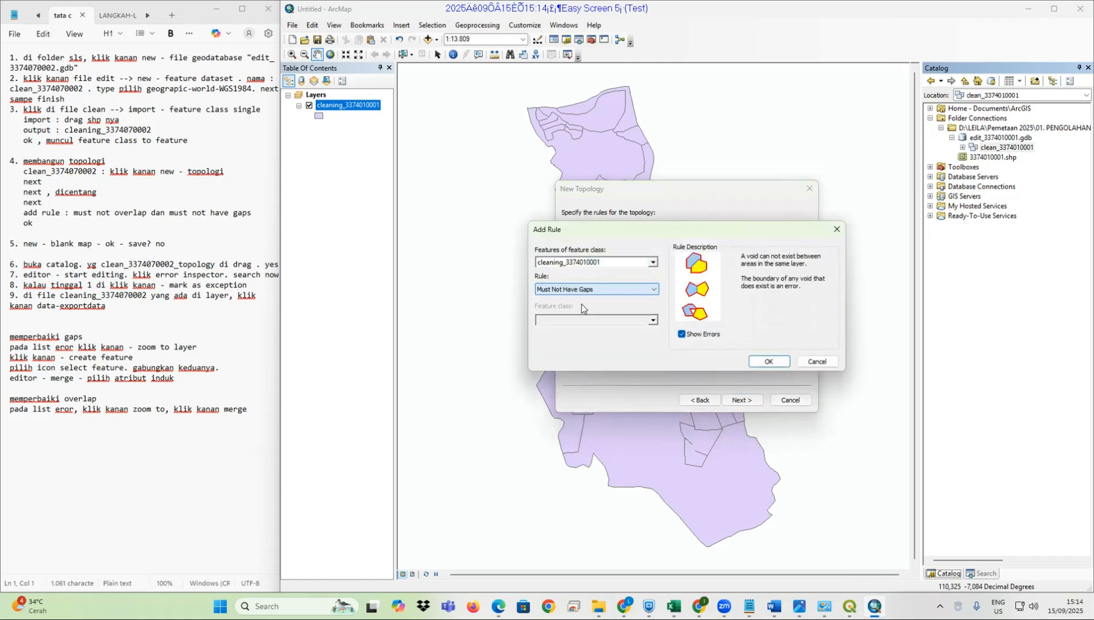
{"action": "left_click", "coordinate": [769, 361]}
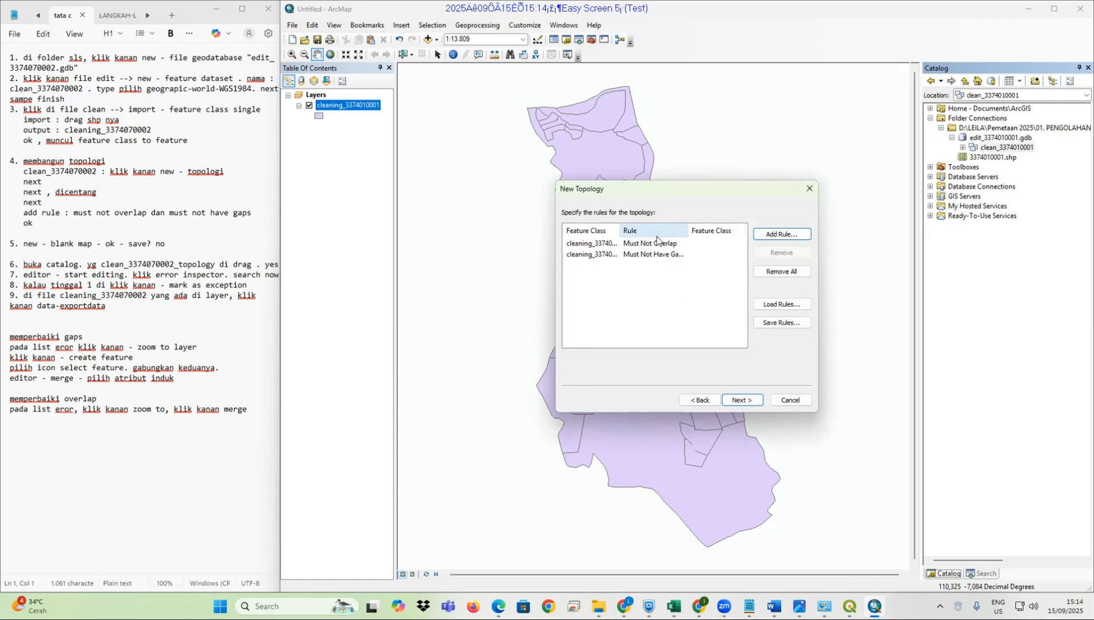
{"action": "left_click", "coordinate": [741, 400]}
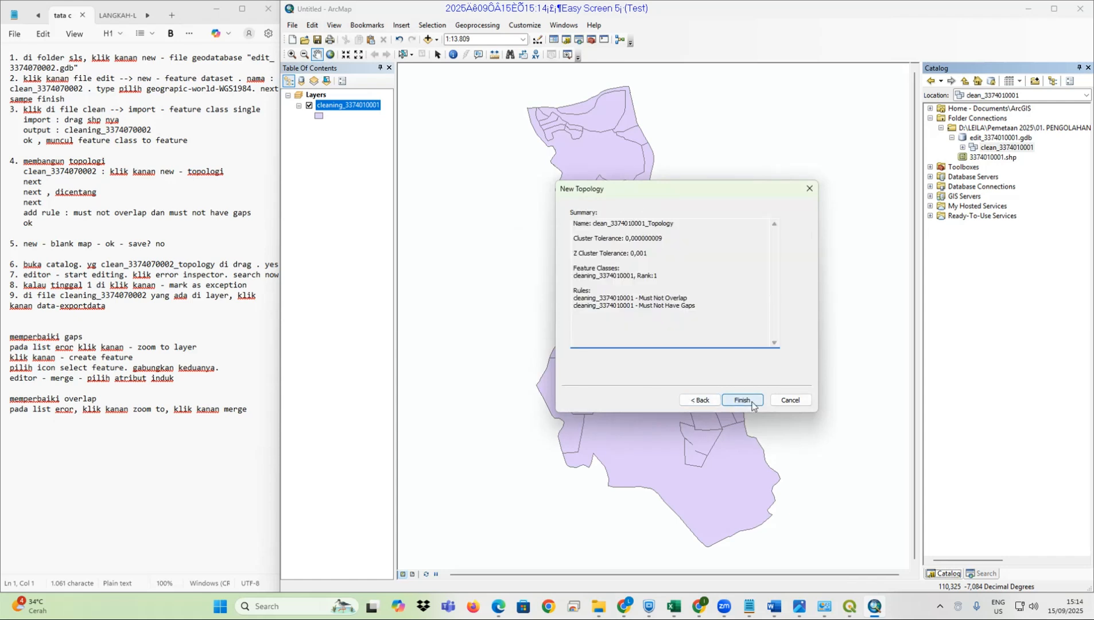
{"action": "left_click", "coordinate": [746, 401]}
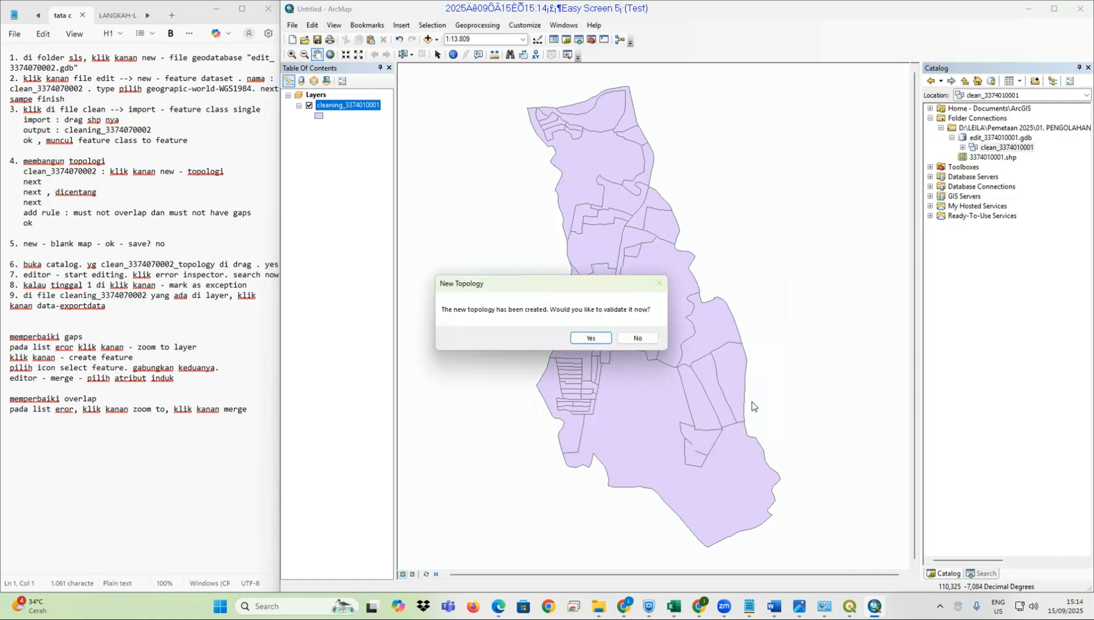
{"action": "left_click", "coordinate": [591, 337]}
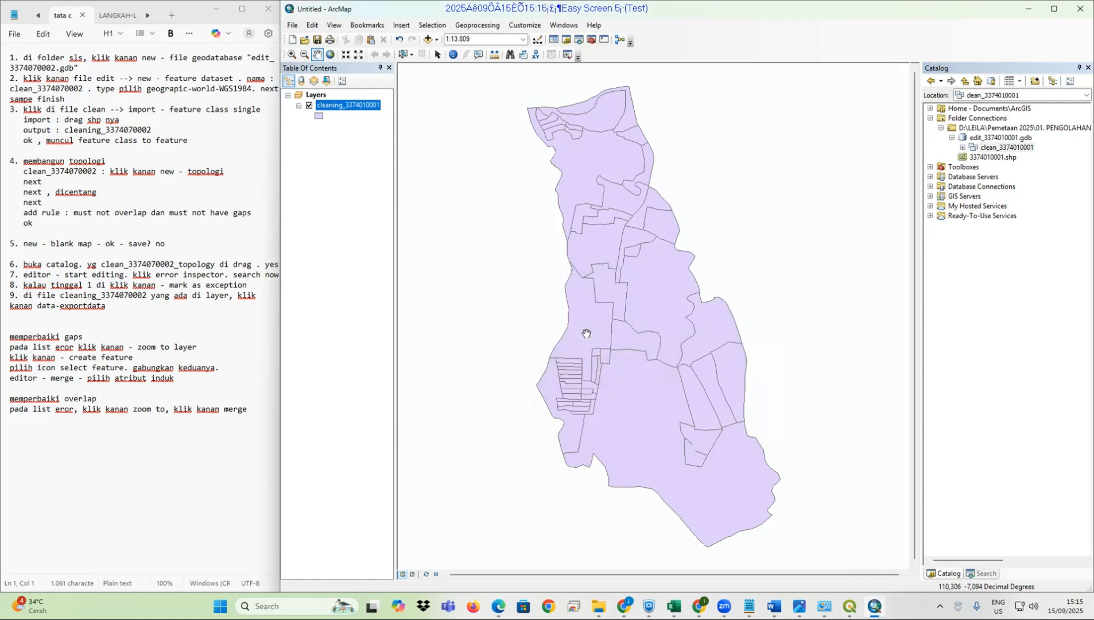
{"action": "left_click", "coordinate": [963, 147]}
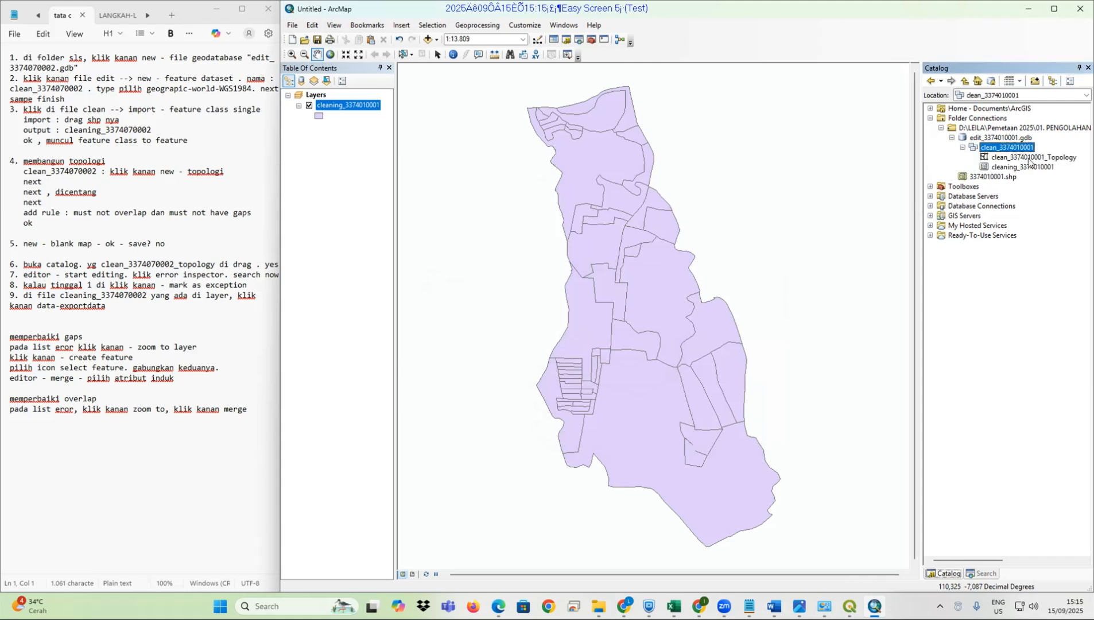
{"action": "left_click", "coordinate": [1027, 158]}
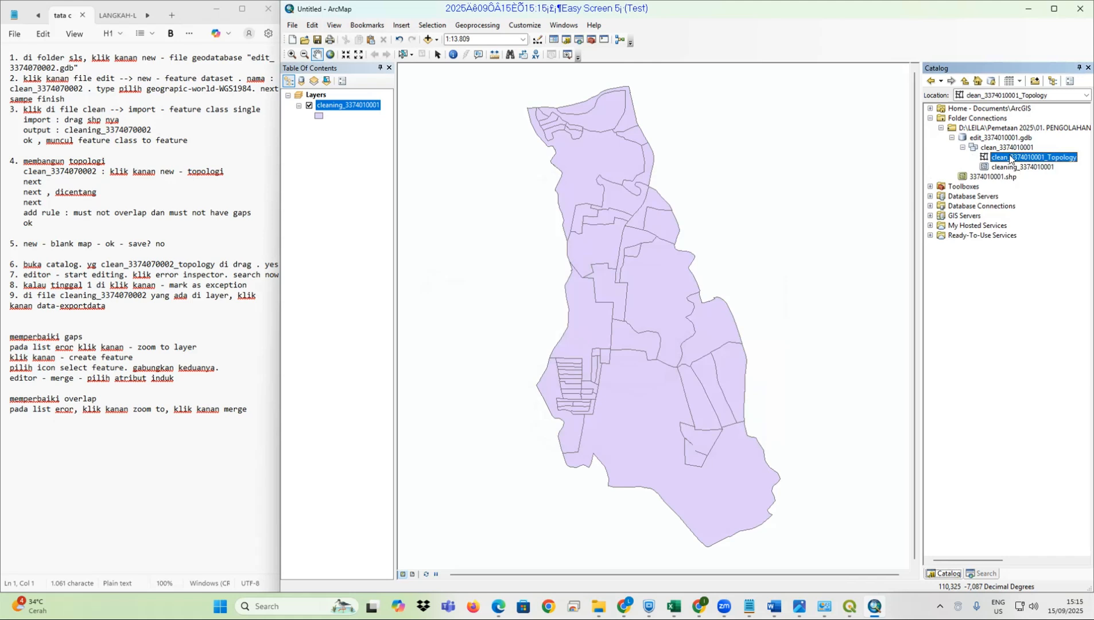
{"action": "left_click", "coordinate": [292, 39]}
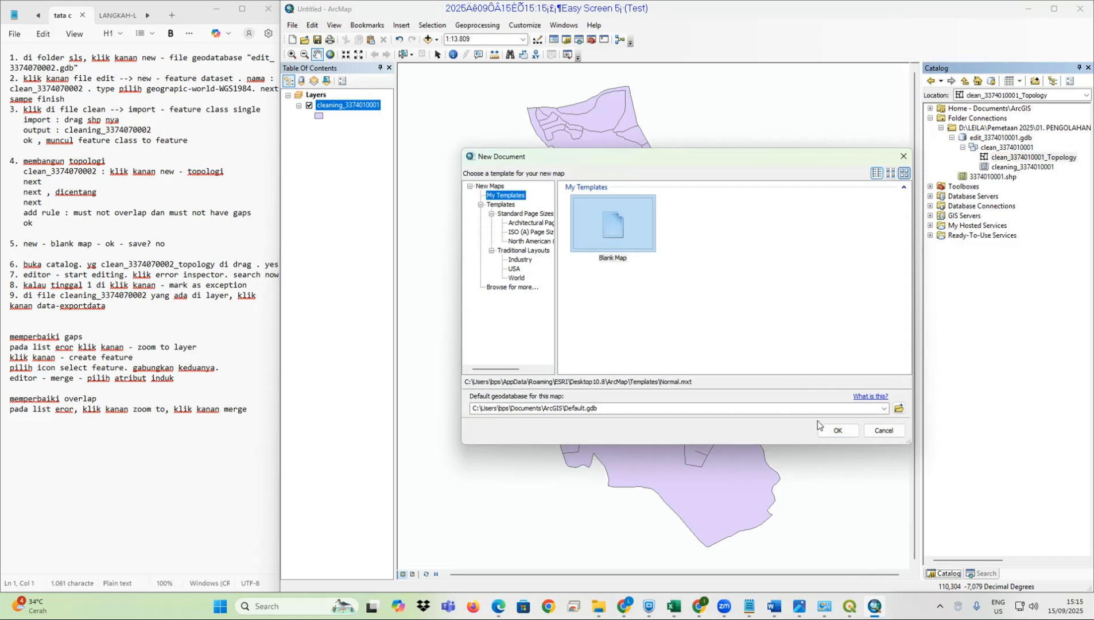
{"action": "left_click", "coordinate": [832, 430]}
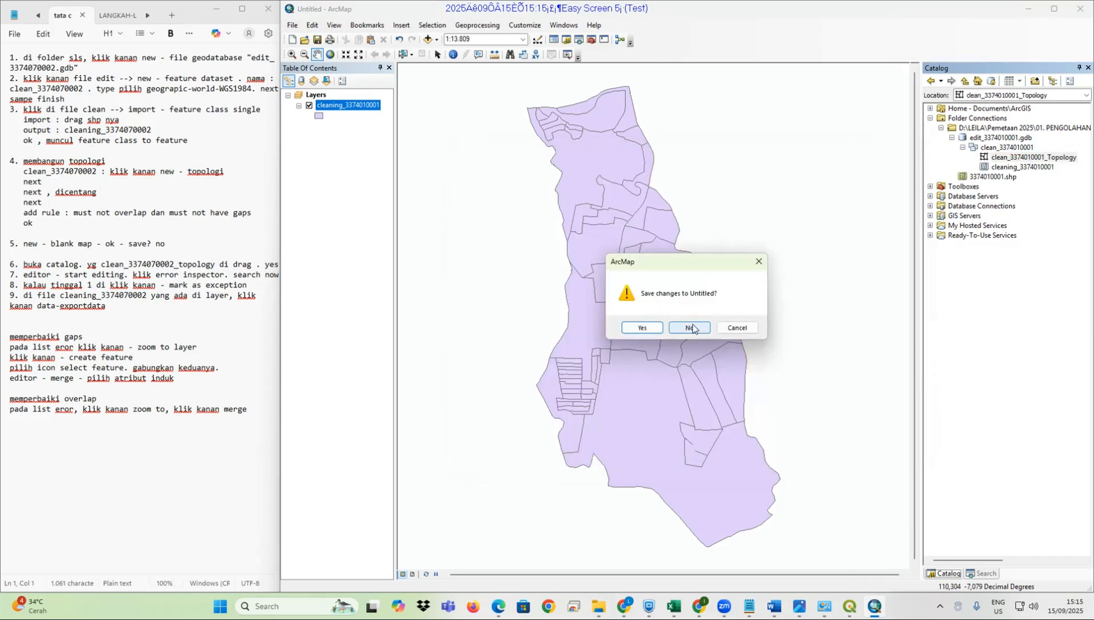
{"action": "left_click", "coordinate": [693, 328]}
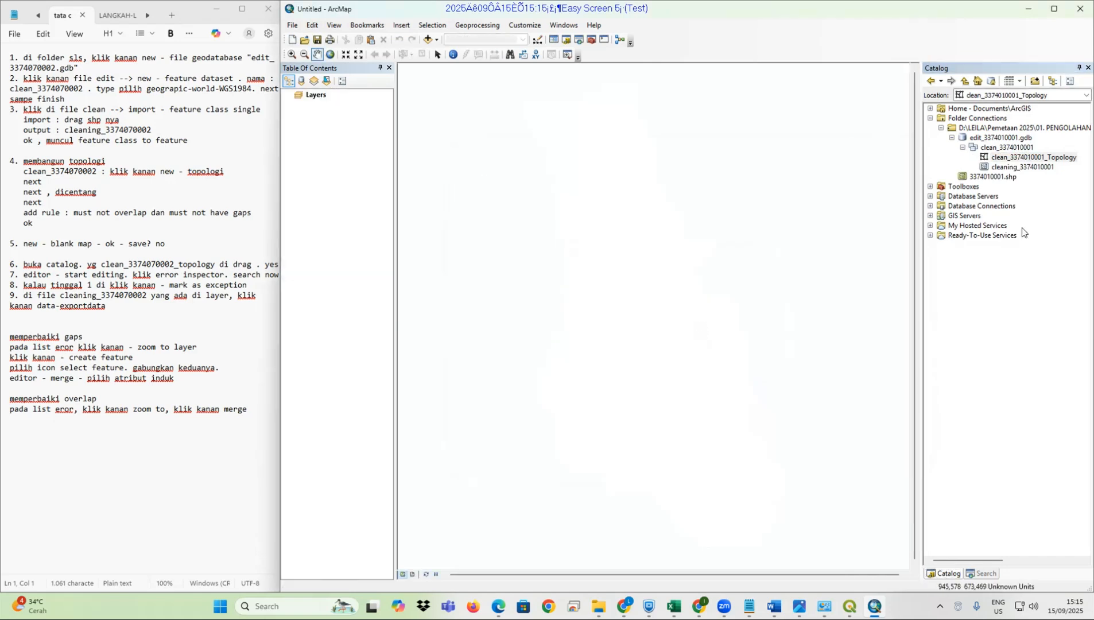
{"action": "left_click_drag", "start_coordinate": [1032, 158], "coordinate": [639, 185]}
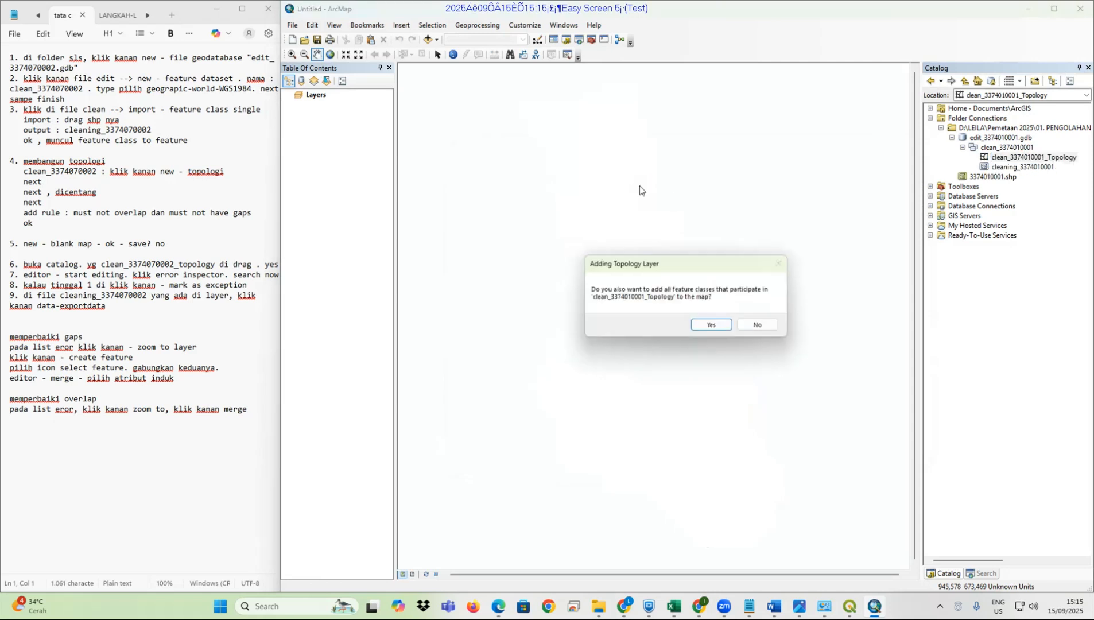
{"action": "left_click", "coordinate": [712, 325]}
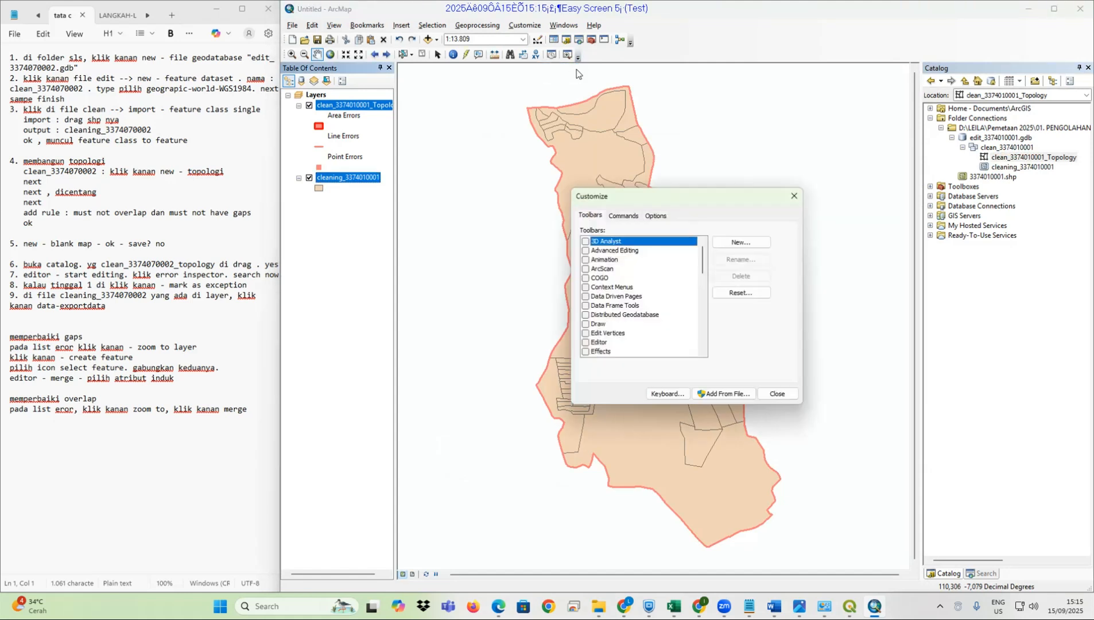
Show the Editor toolbar, dock it beside the other toolbars, and start an edit session
{"action": "scroll", "coordinate": [595, 283], "scroll_direction": "down", "scroll_amount": 2}
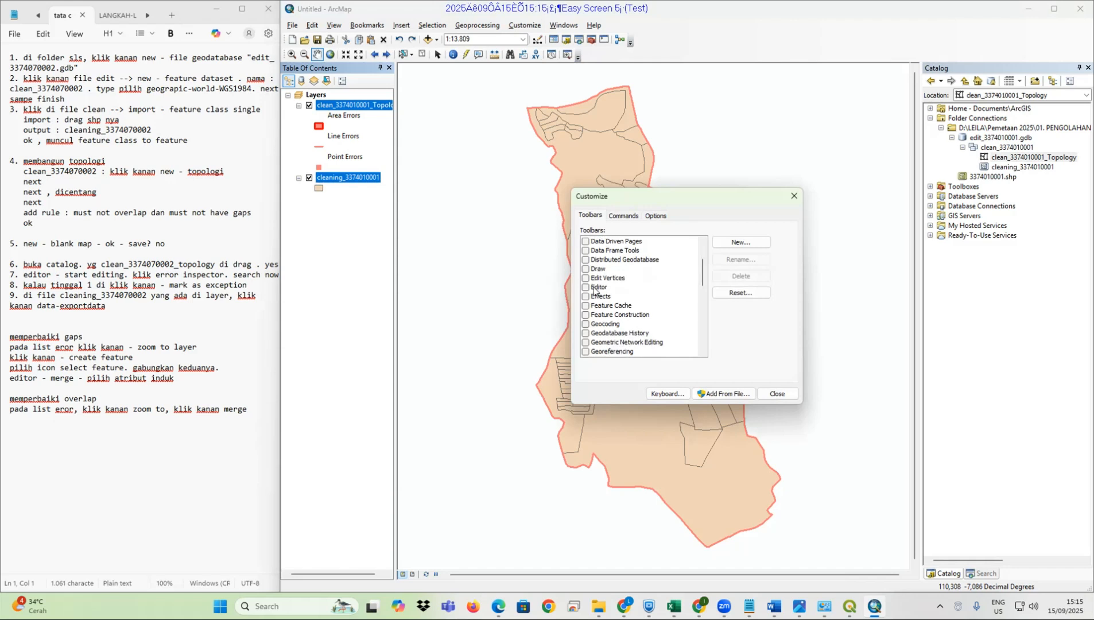
{"action": "left_click", "coordinate": [586, 287]}
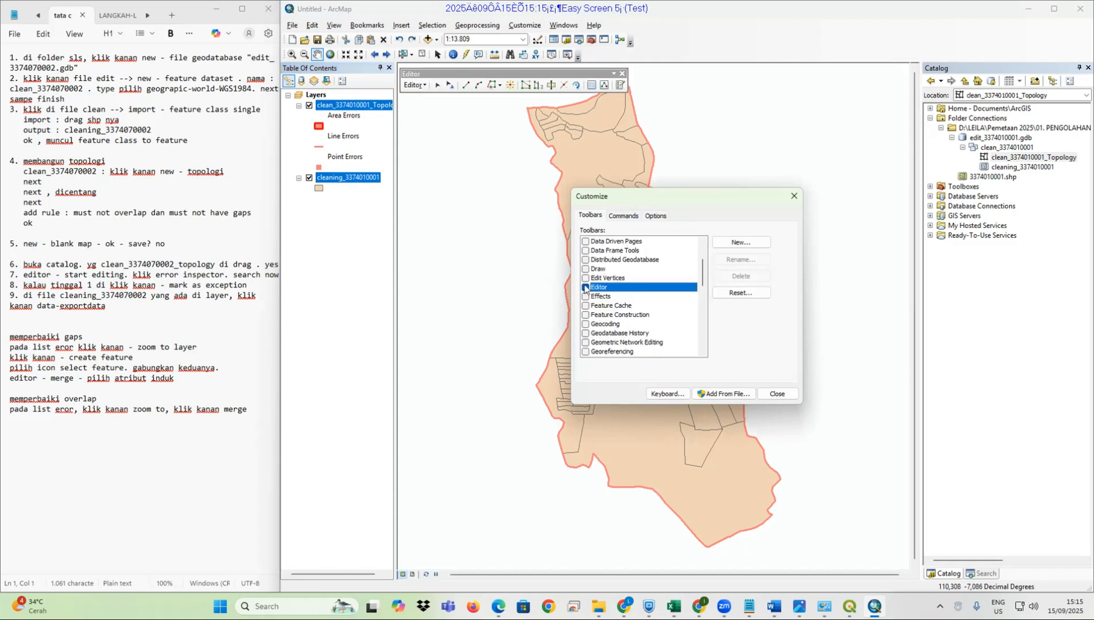
{"action": "left_click", "coordinate": [776, 393]}
{"action": "left_click_drag", "start_coordinate": [520, 74], "coordinate": [641, 50]}
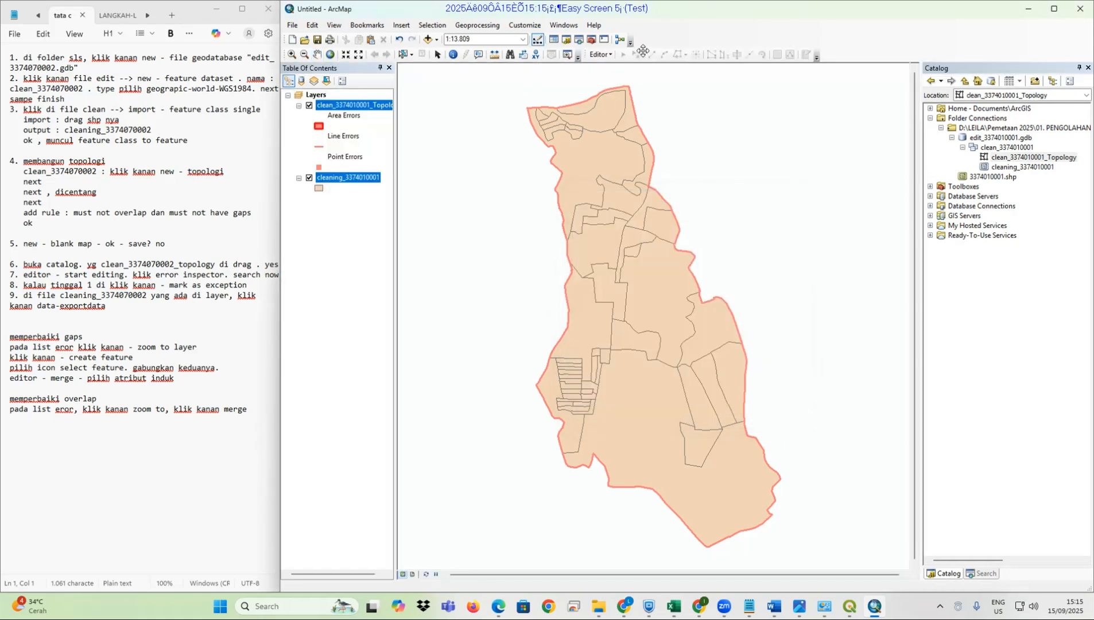
{"action": "left_click", "coordinate": [601, 58]}
{"action": "left_click", "coordinate": [604, 64]}
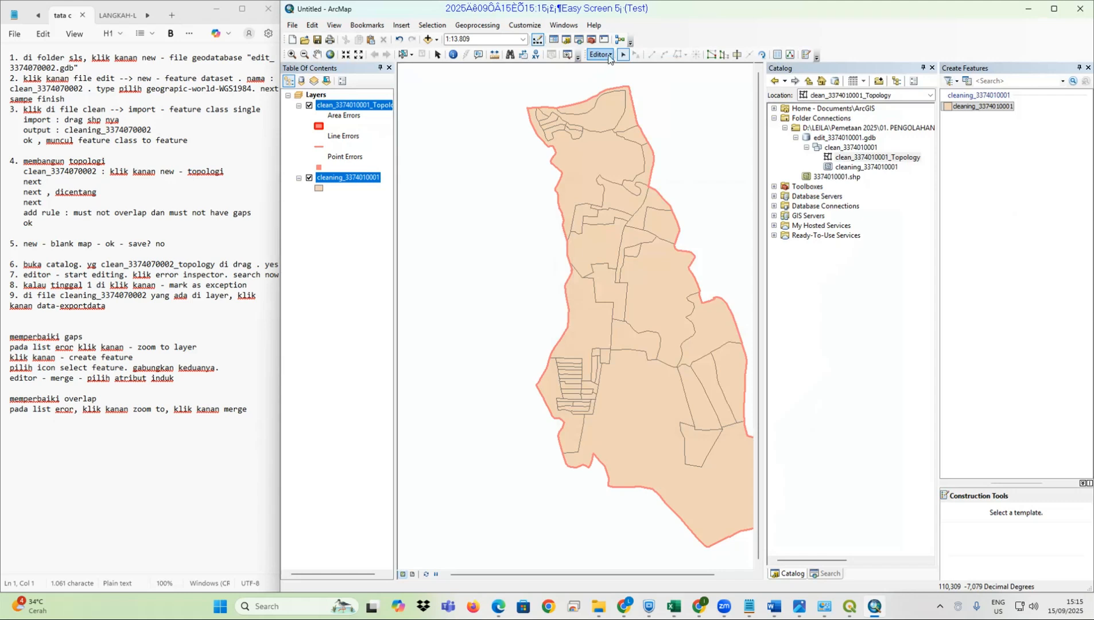
Show the Topology toolbar and dock it beside the Editor toolbar
{"action": "left_click", "coordinate": [806, 74]}
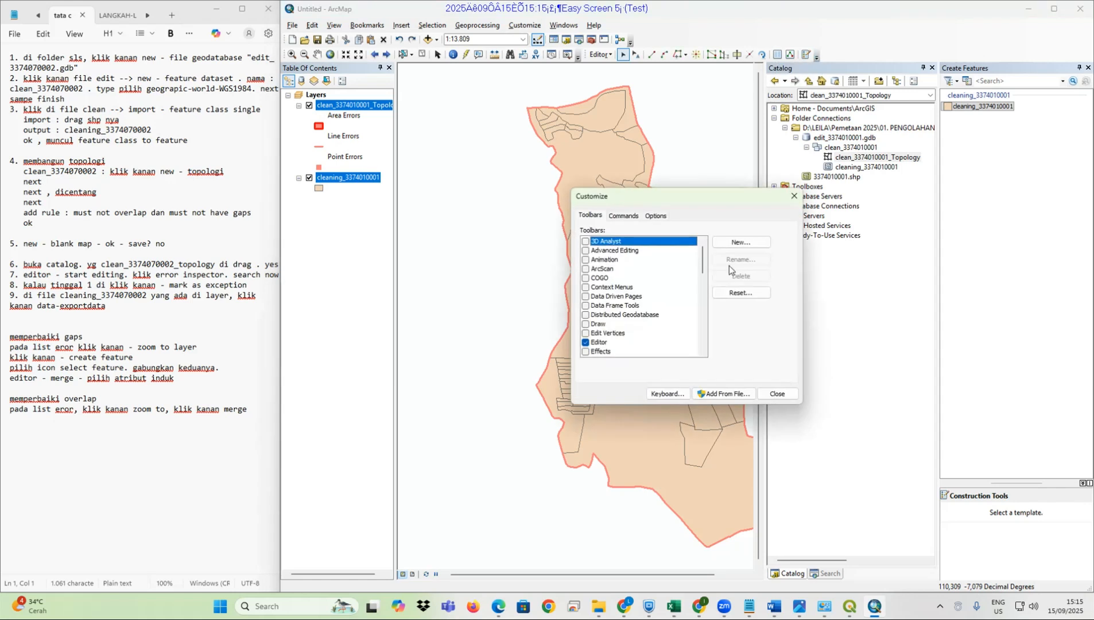
{"action": "scroll", "coordinate": [650, 310], "scroll_direction": "down", "scroll_amount": 5}
{"action": "scroll", "coordinate": [650, 310], "scroll_direction": "down", "scroll_amount": 6}
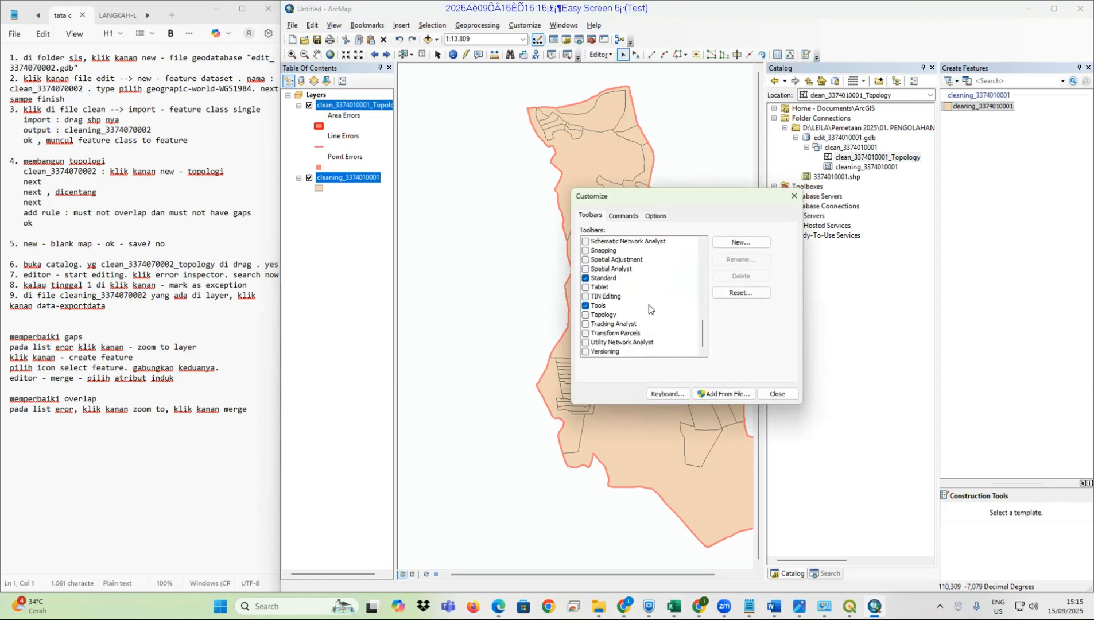
{"action": "left_click", "coordinate": [594, 315]}
{"action": "left_click", "coordinate": [585, 314]}
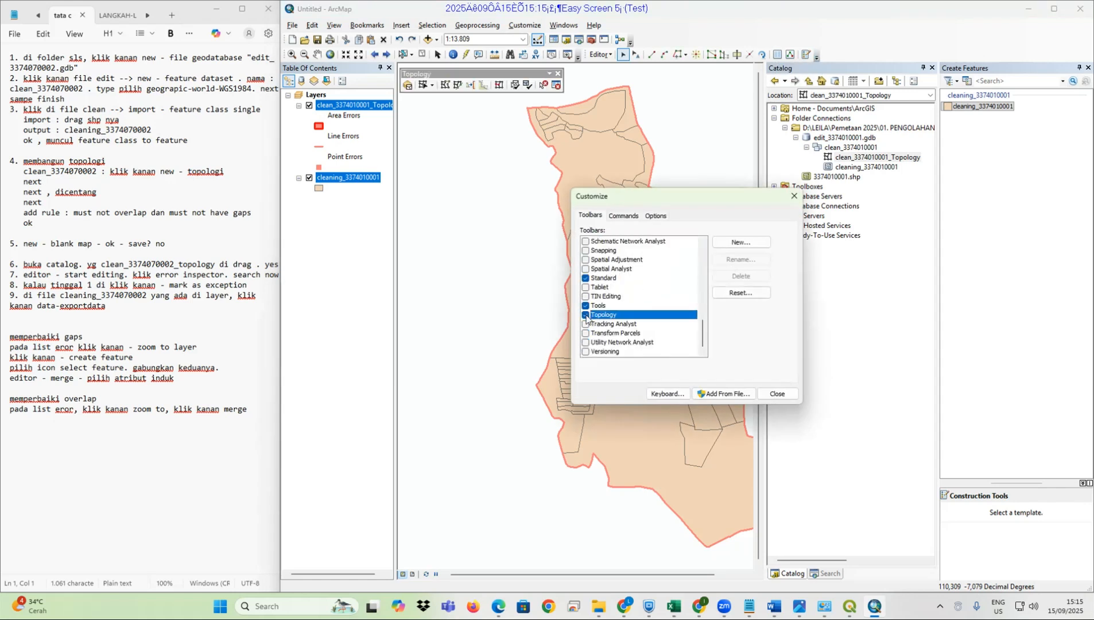
{"action": "left_click", "coordinate": [776, 394]}
{"action": "left_click_drag", "start_coordinate": [485, 73], "coordinate": [906, 54]}
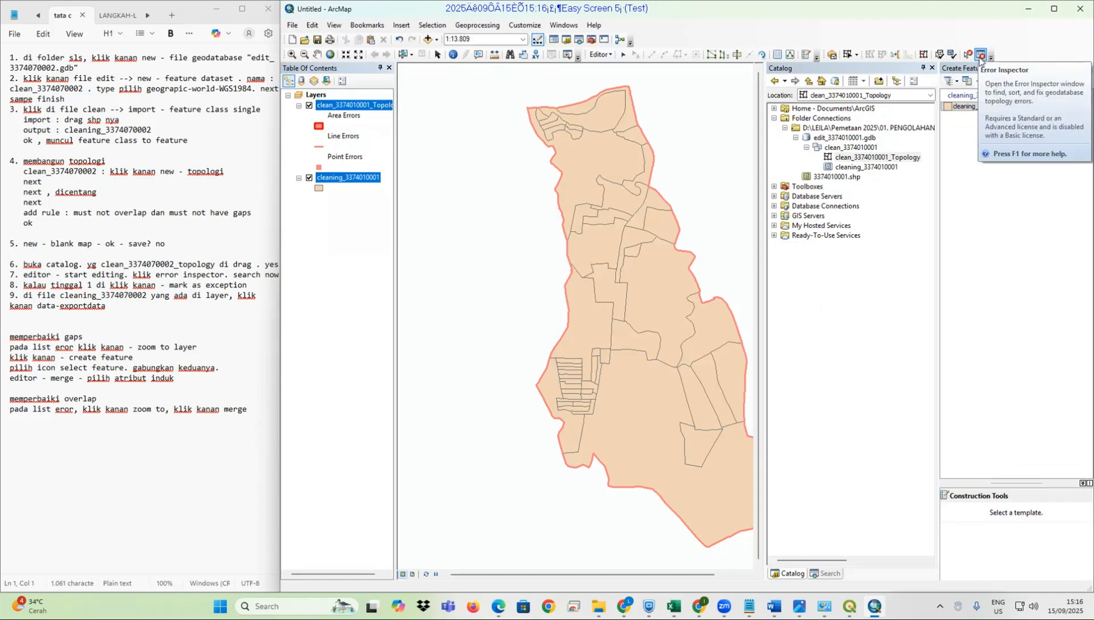
{"action": "left_click", "coordinate": [979, 56]}
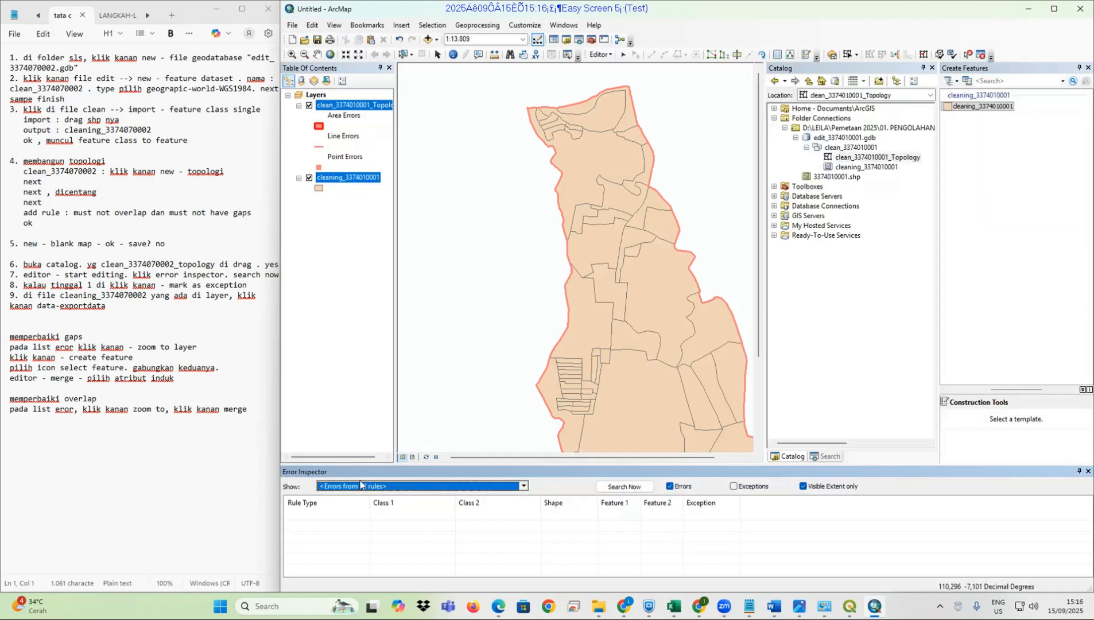
{"action": "left_click", "coordinate": [361, 485]}
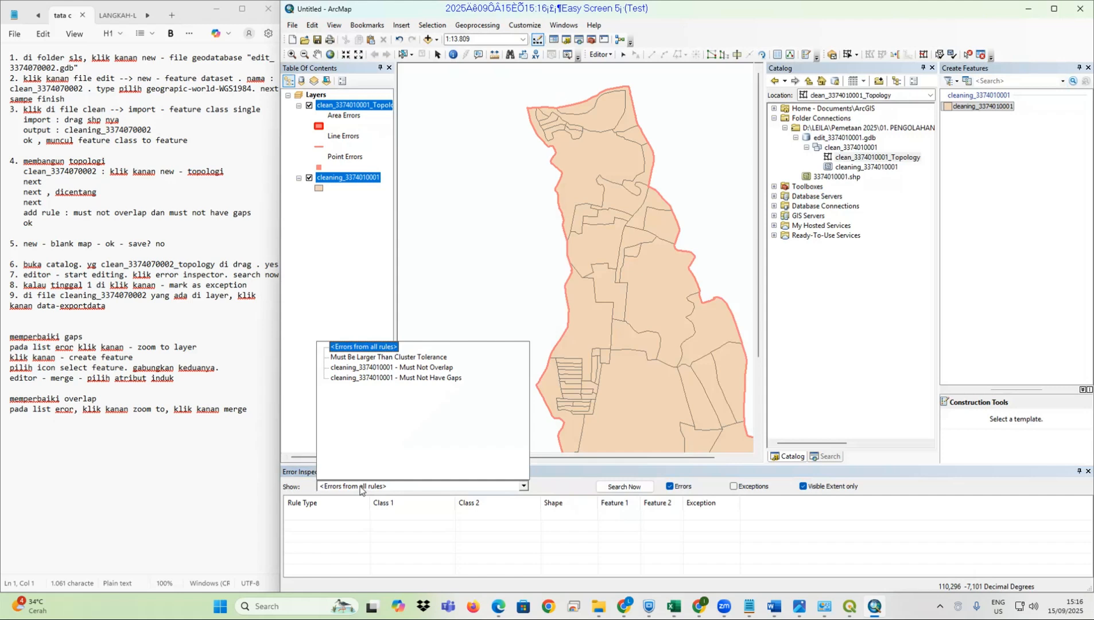
{"action": "left_click", "coordinate": [434, 370]}
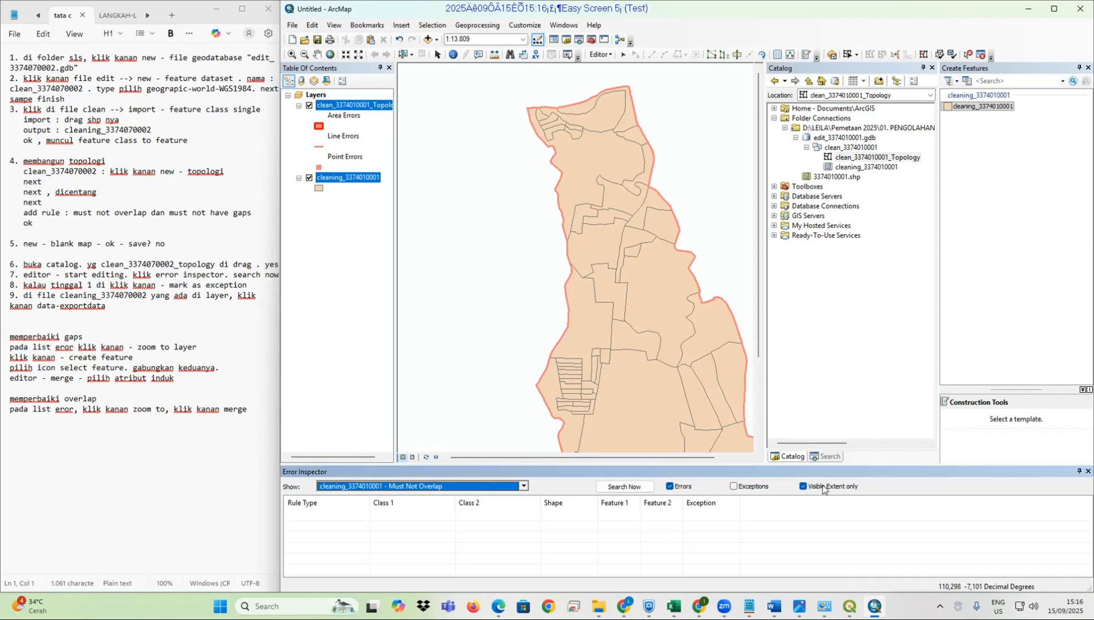
{"action": "scroll", "coordinate": [628, 246], "scroll_direction": "down", "scroll_amount": 2}
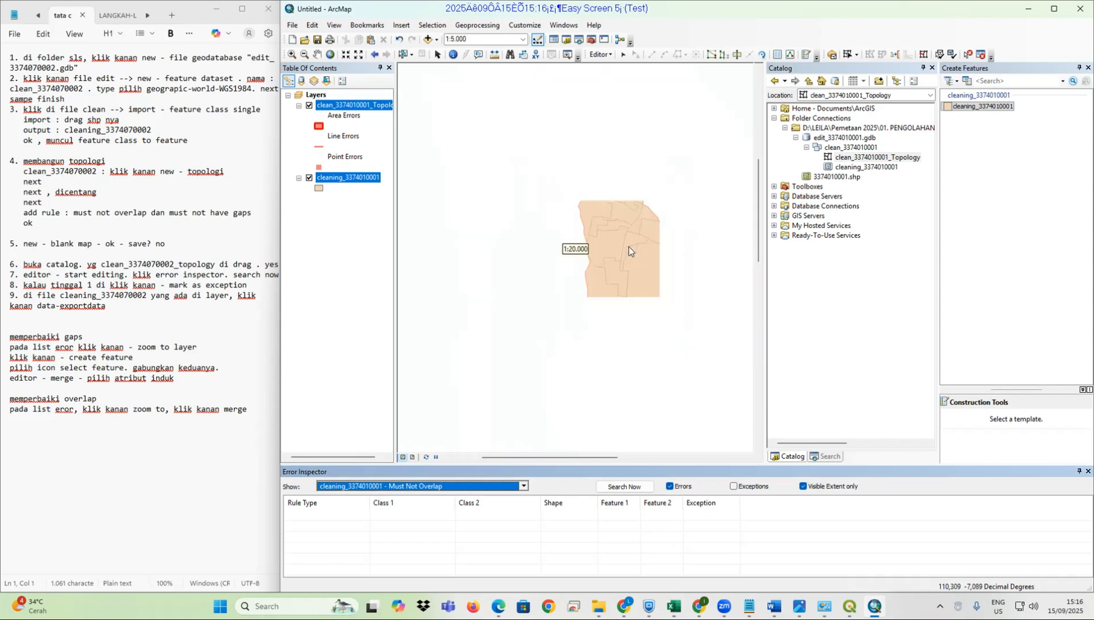
{"action": "left_click", "coordinate": [804, 487]}
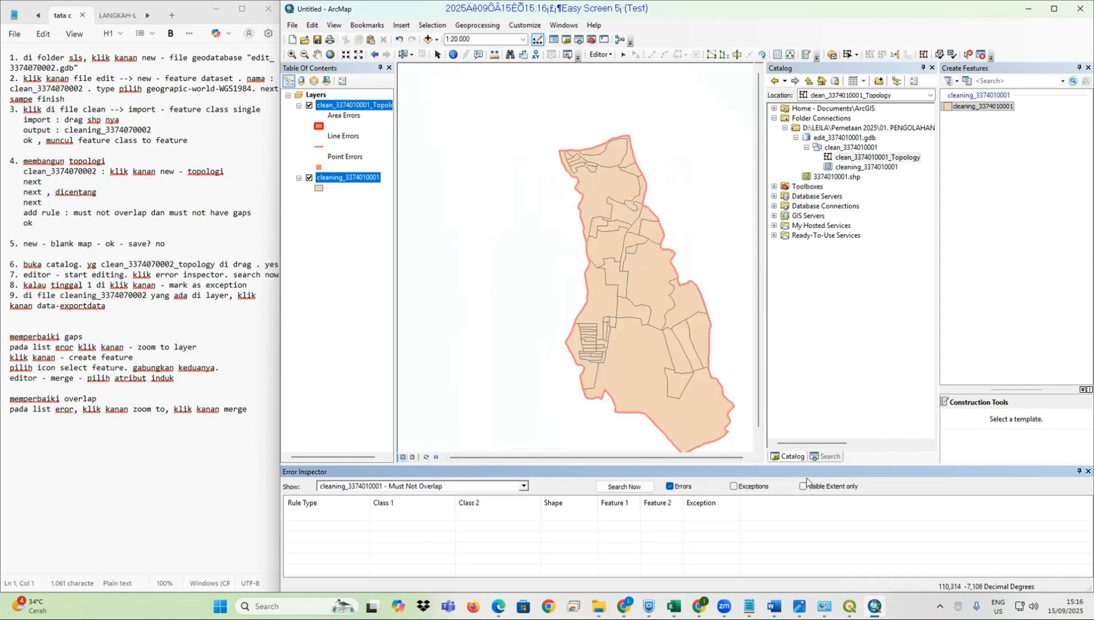
{"action": "left_click", "coordinate": [624, 486]}
{"action": "left_click", "coordinate": [523, 486]}
{"action": "left_click", "coordinate": [448, 378]}
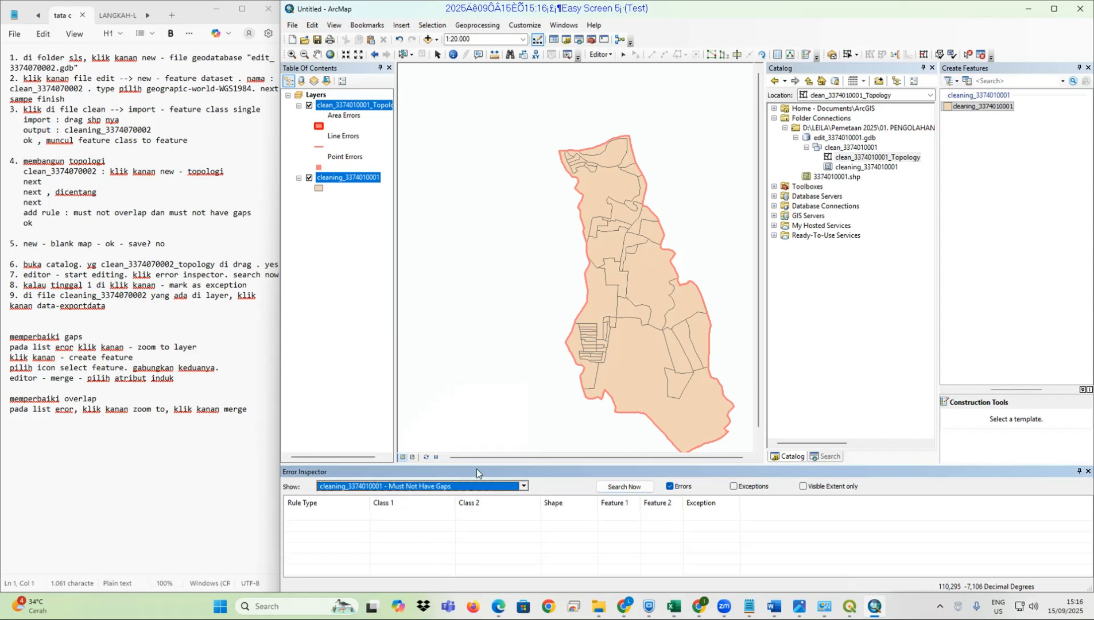
{"action": "left_click", "coordinate": [634, 488]}
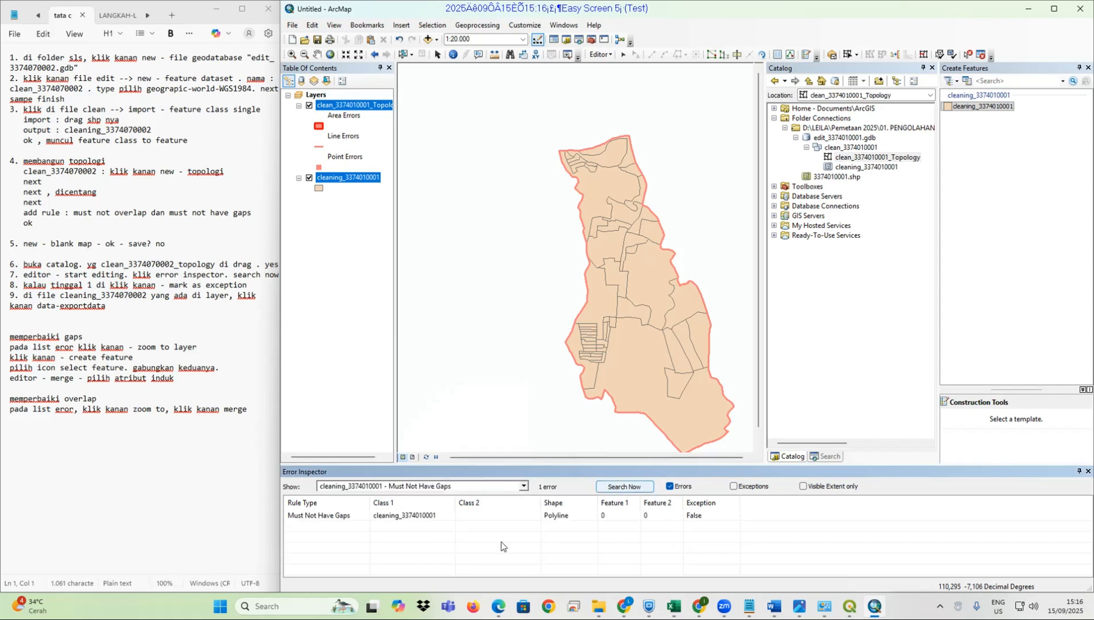
{"action": "left_click", "coordinate": [431, 520]}
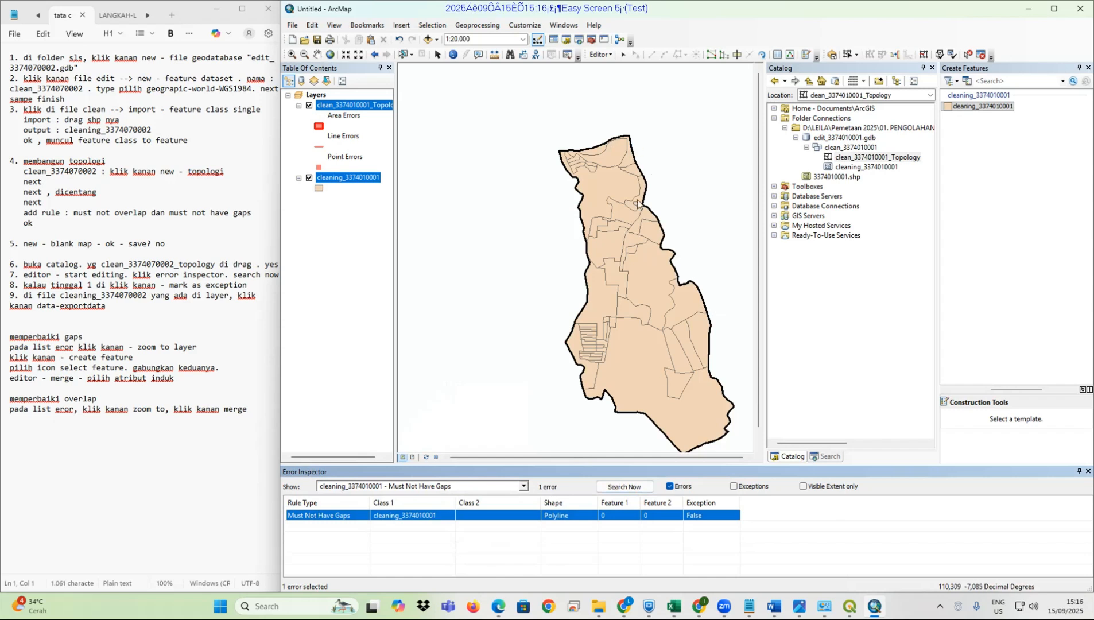
{"action": "right_click", "coordinate": [517, 513]}
{"action": "left_click", "coordinate": [571, 495]}
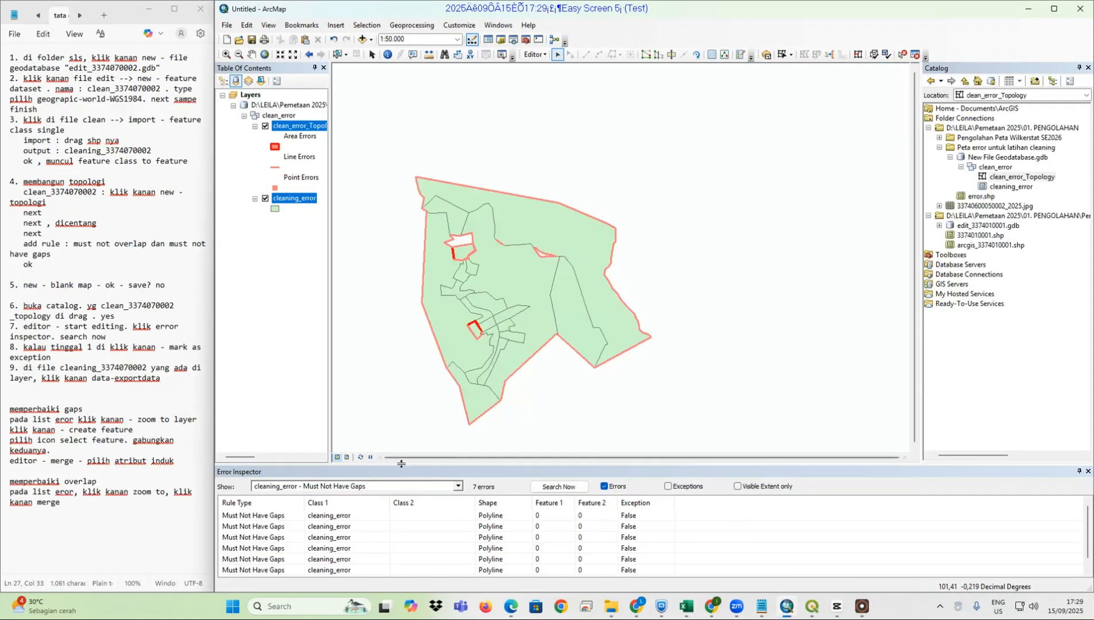
Zoom to the first Must Not Have Gaps error of cleaning_error and create a feature that fills the L-shaped gap
{"action": "left_click", "coordinate": [338, 517]}
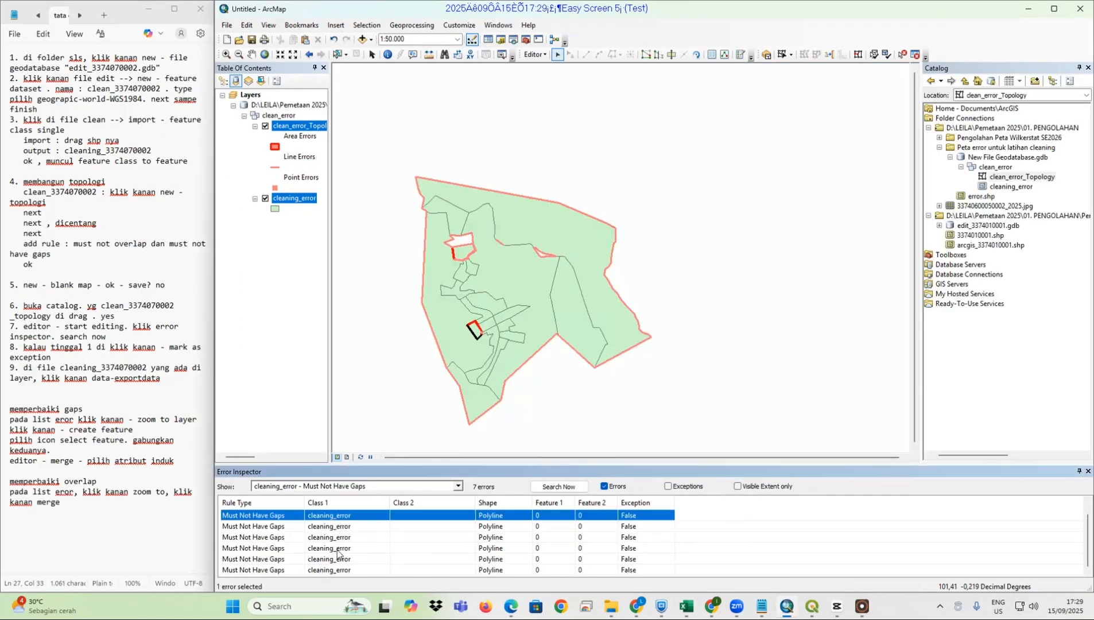
{"action": "left_click", "coordinate": [322, 528]}
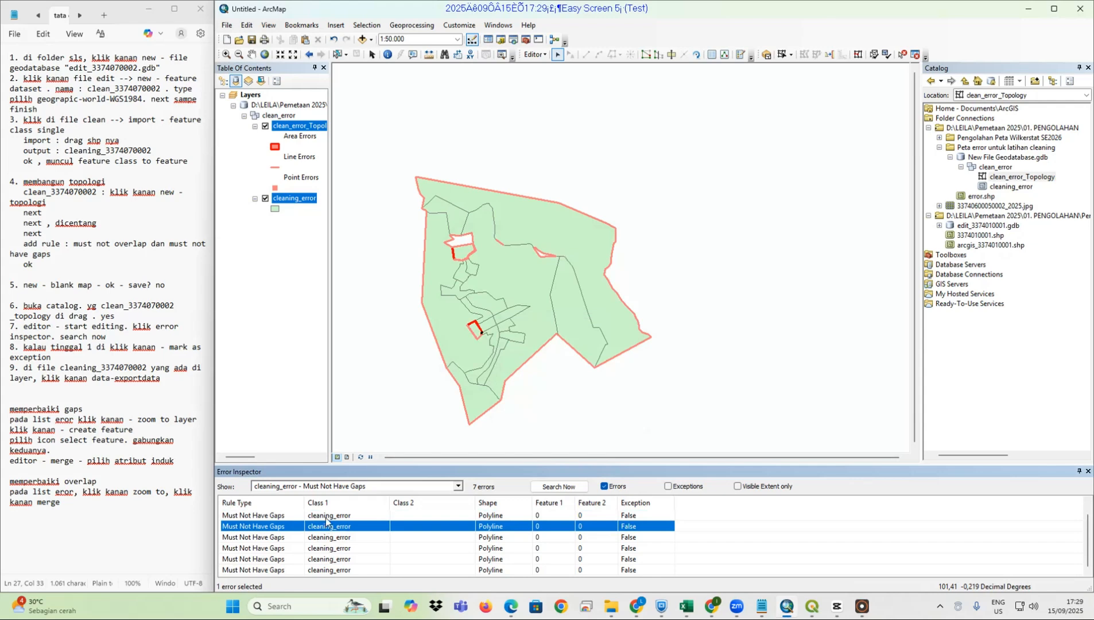
{"action": "right_click", "coordinate": [326, 516]}
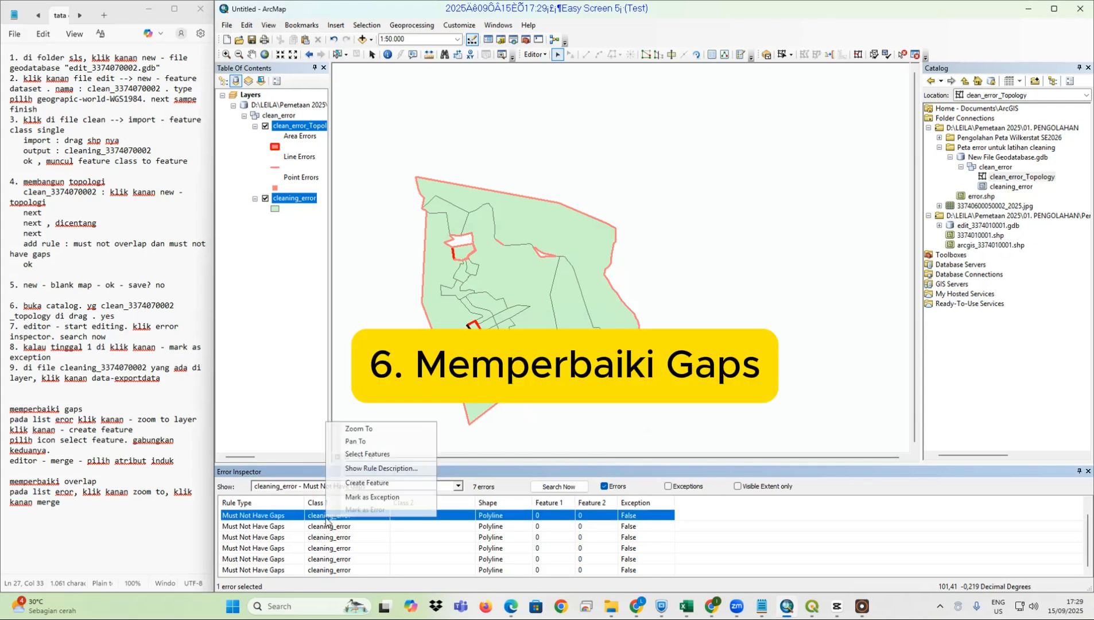
{"action": "left_click", "coordinate": [360, 428]}
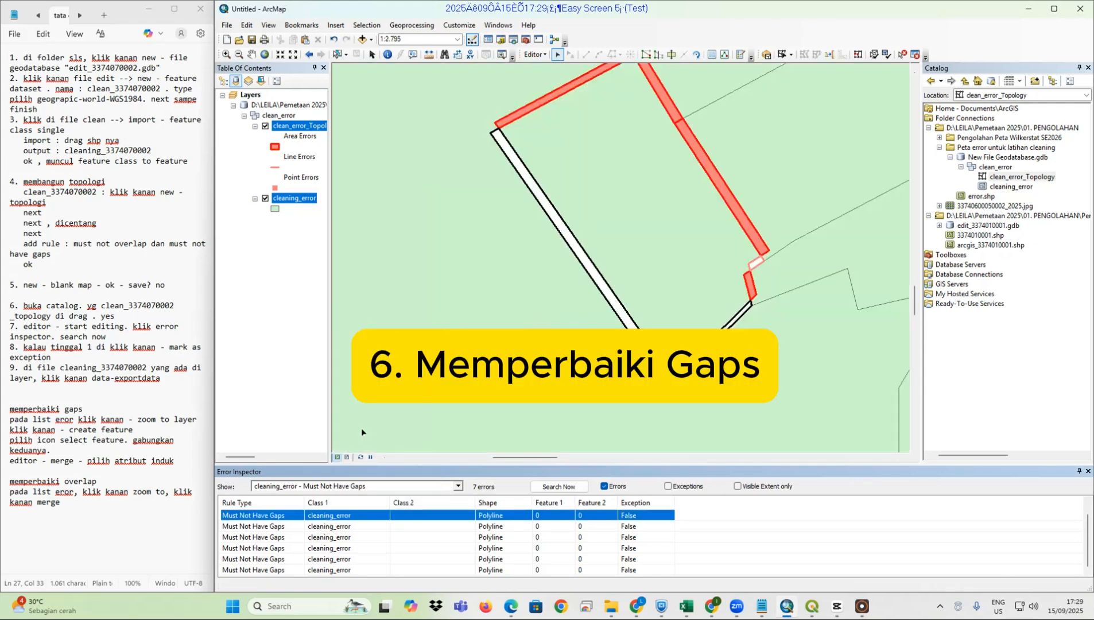
{"action": "right_click", "coordinate": [340, 523]}
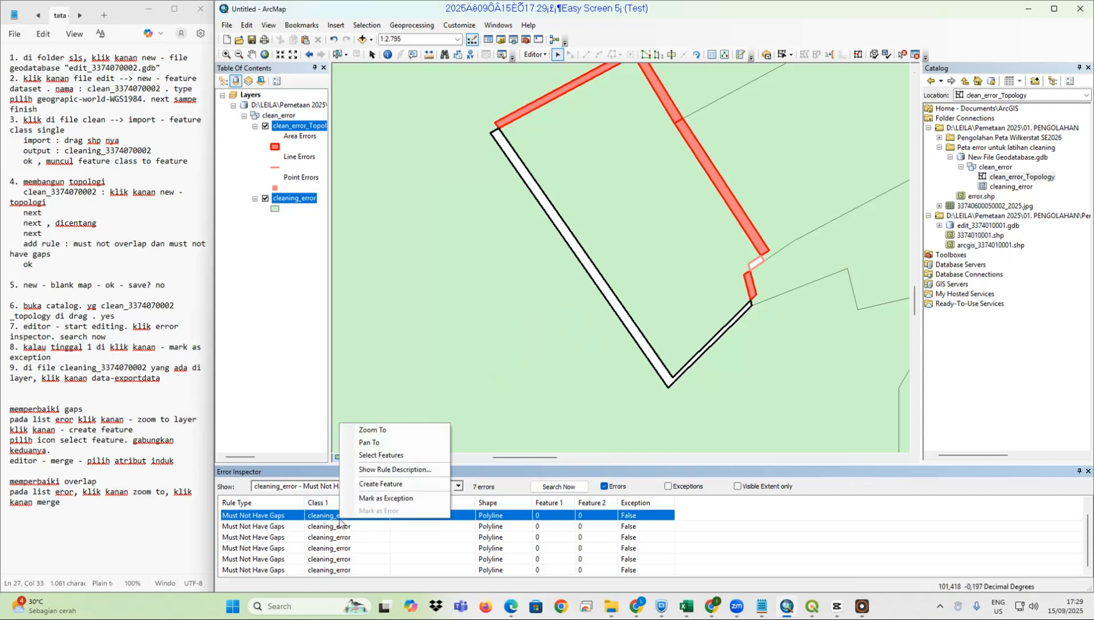
{"action": "left_click", "coordinate": [372, 484]}
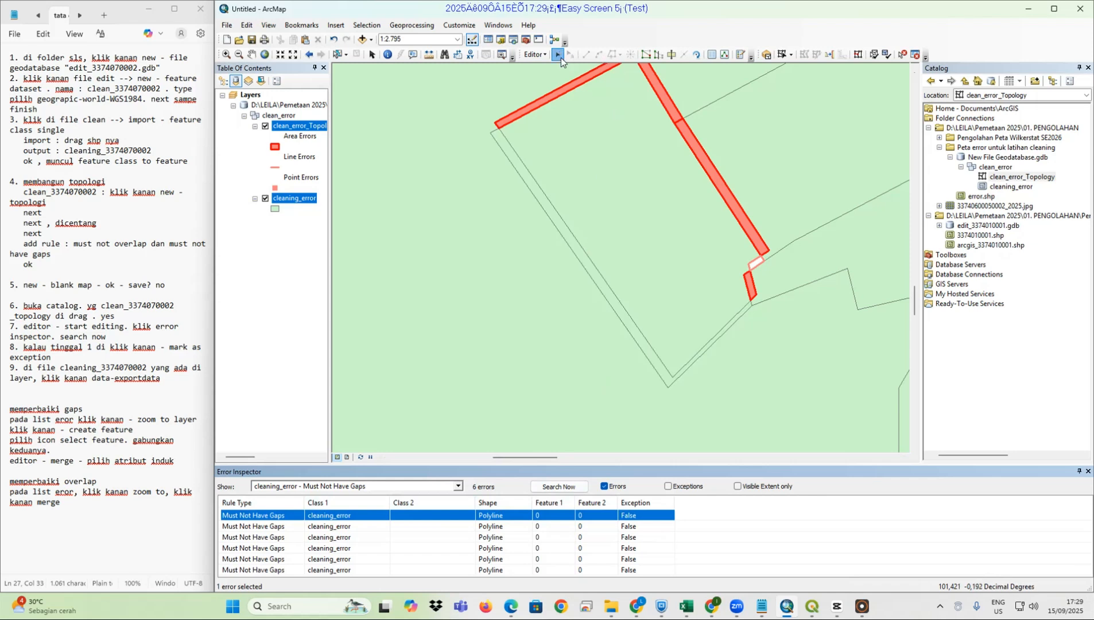
{"action": "left_click", "coordinate": [534, 187]}
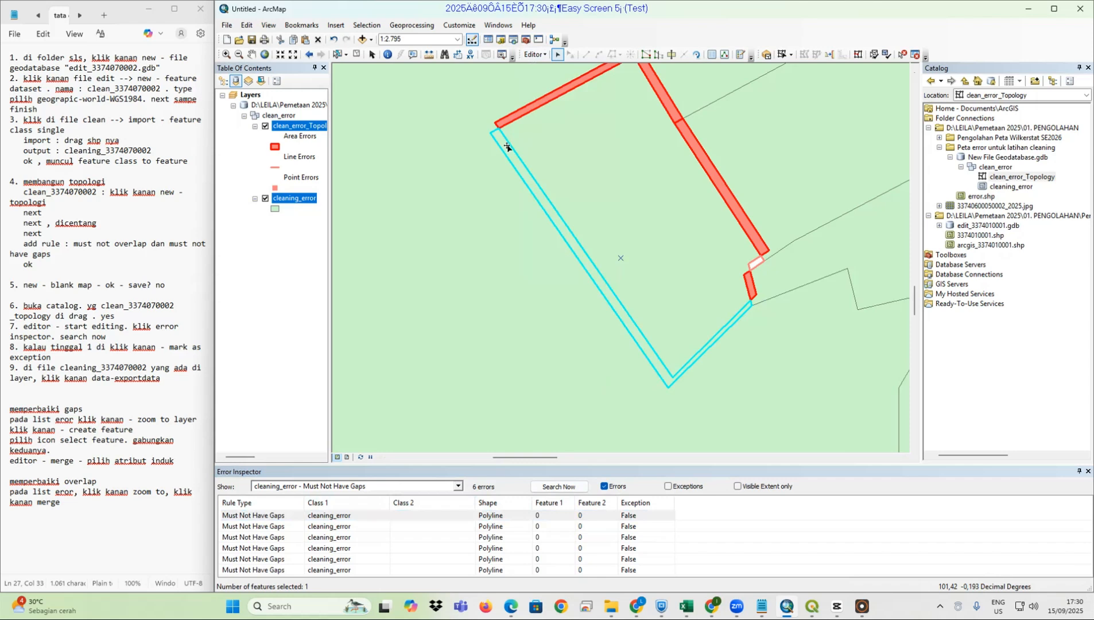
{"action": "left_click", "coordinate": [554, 151], "text": "shift"}
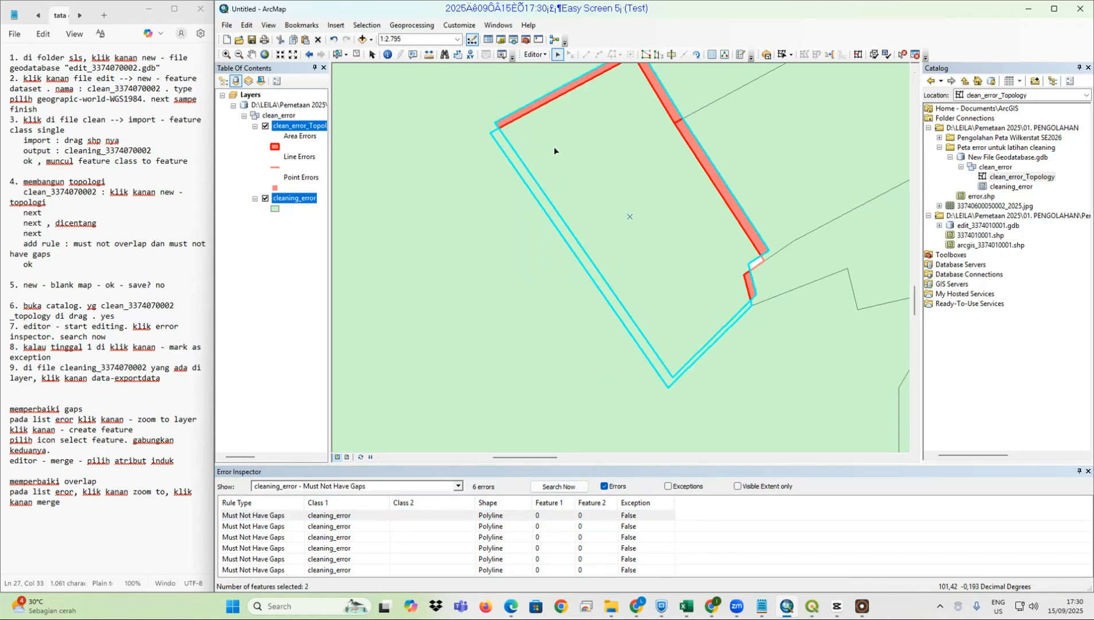
{"action": "left_click", "coordinate": [554, 152], "text": "shift"}
{"action": "left_click", "coordinate": [494, 182], "text": "shift"}
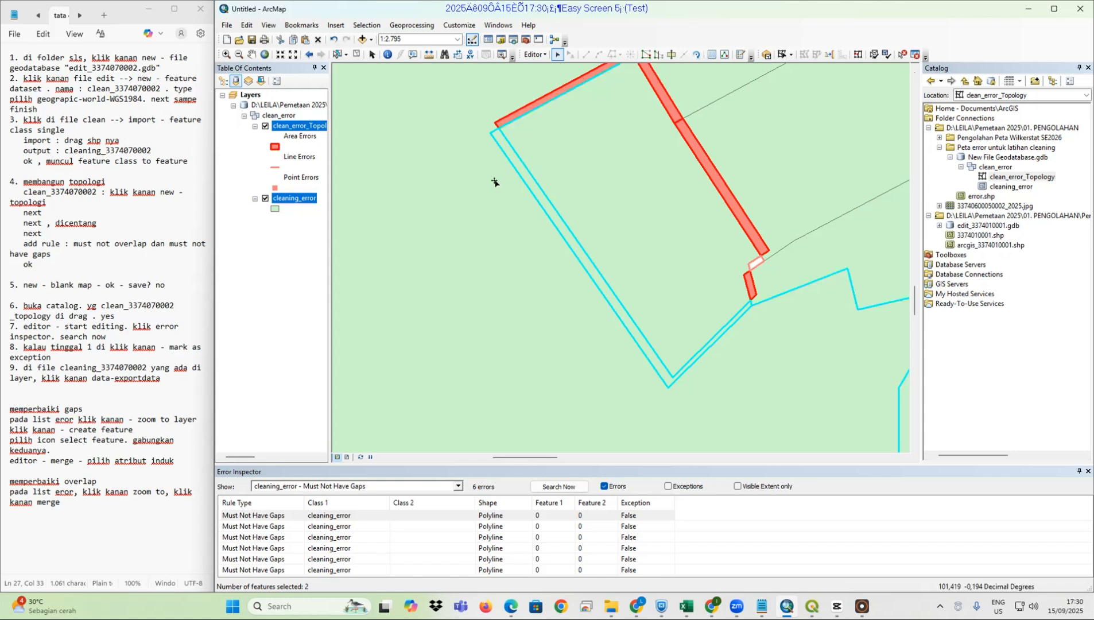
{"action": "left_click", "coordinate": [533, 54]}
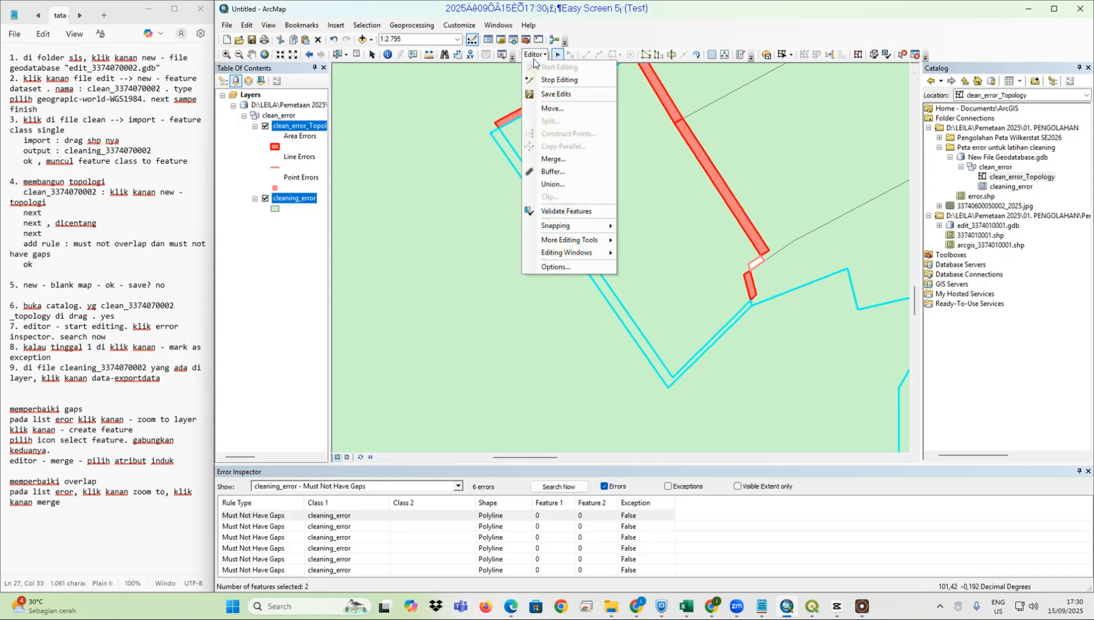
{"action": "left_click", "coordinate": [571, 159]}
{"action": "left_click", "coordinate": [581, 293]}
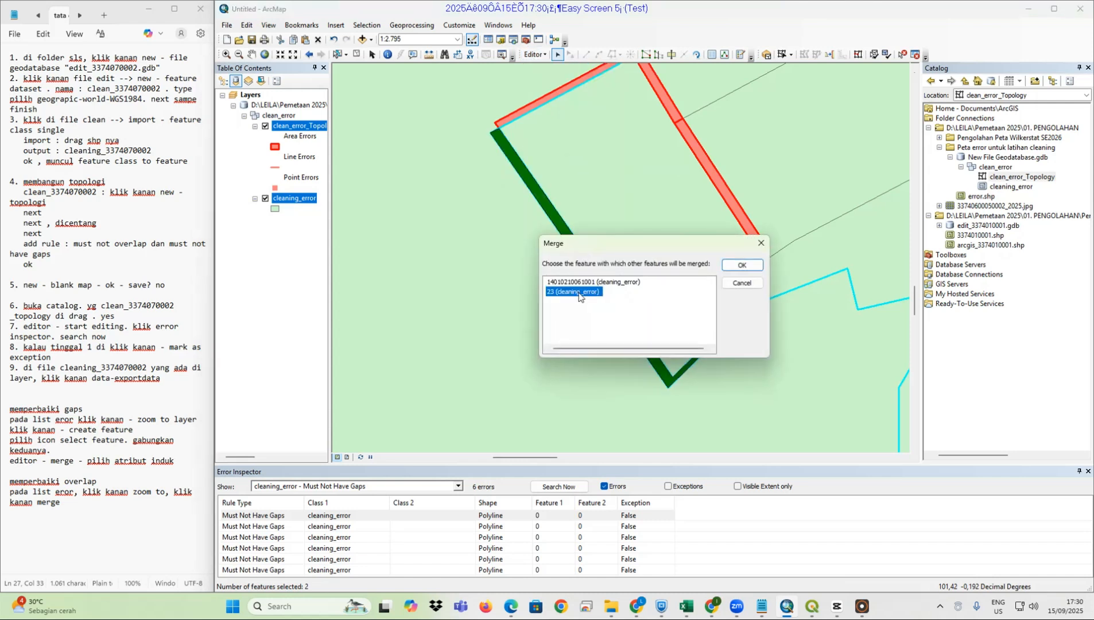
{"action": "left_click", "coordinate": [592, 283]}
{"action": "left_click", "coordinate": [575, 293]}
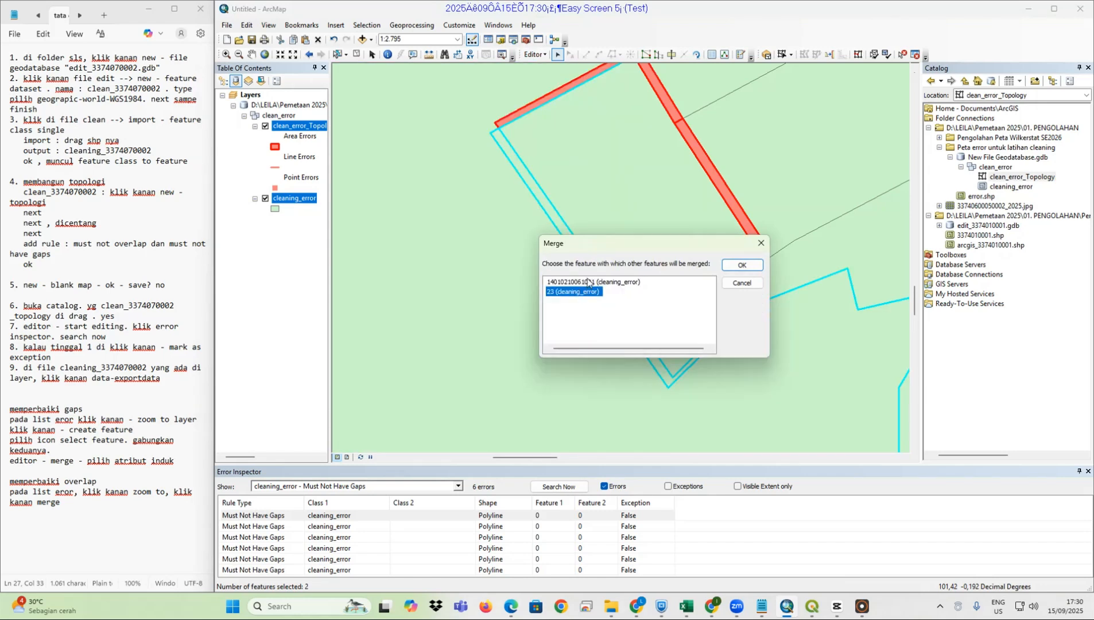
{"action": "left_click", "coordinate": [586, 282]}
{"action": "left_click", "coordinate": [741, 265]}
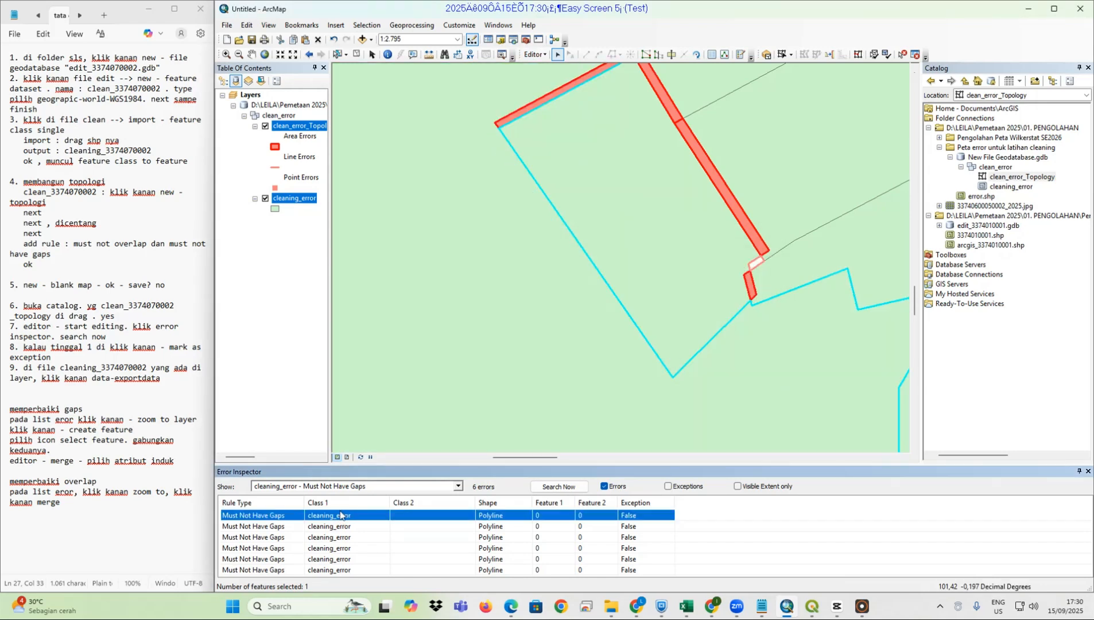
Zoom to the next gap error, which follows the outer boundary of cleaning_error, and mark it as an exception
{"action": "right_click", "coordinate": [340, 515]}
{"action": "left_click", "coordinate": [373, 419]}
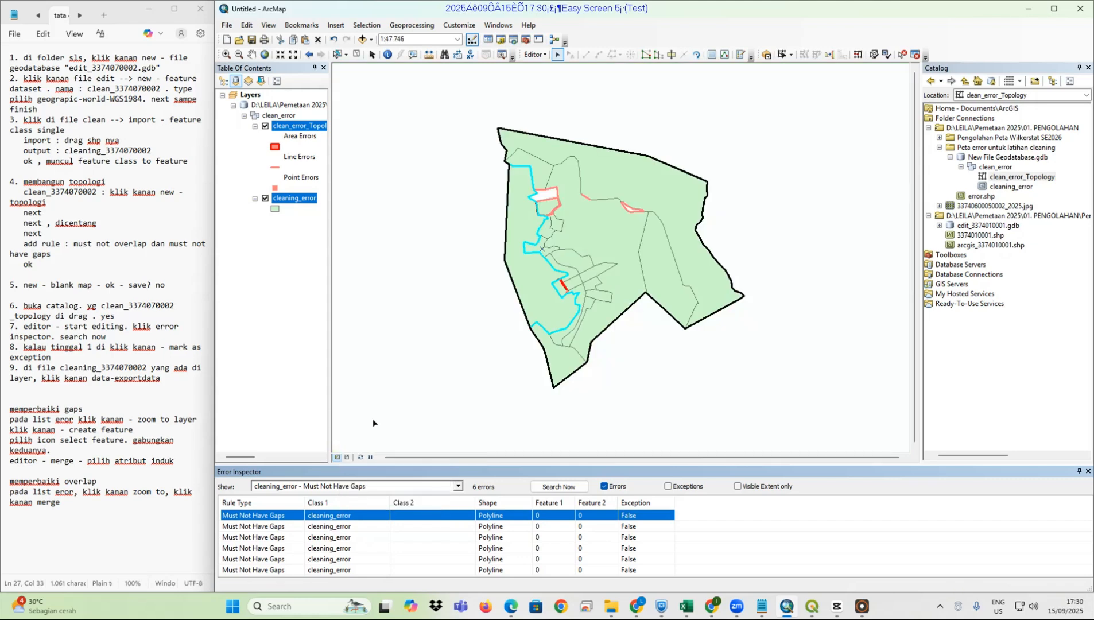
{"action": "right_click", "coordinate": [351, 519]}
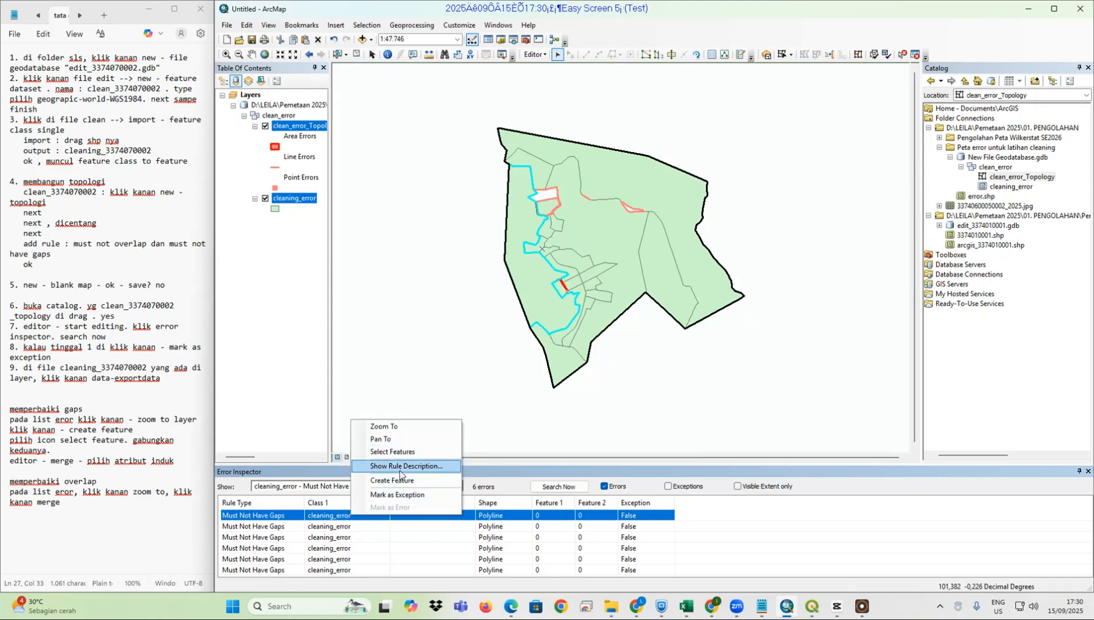
{"action": "left_click", "coordinate": [401, 495]}
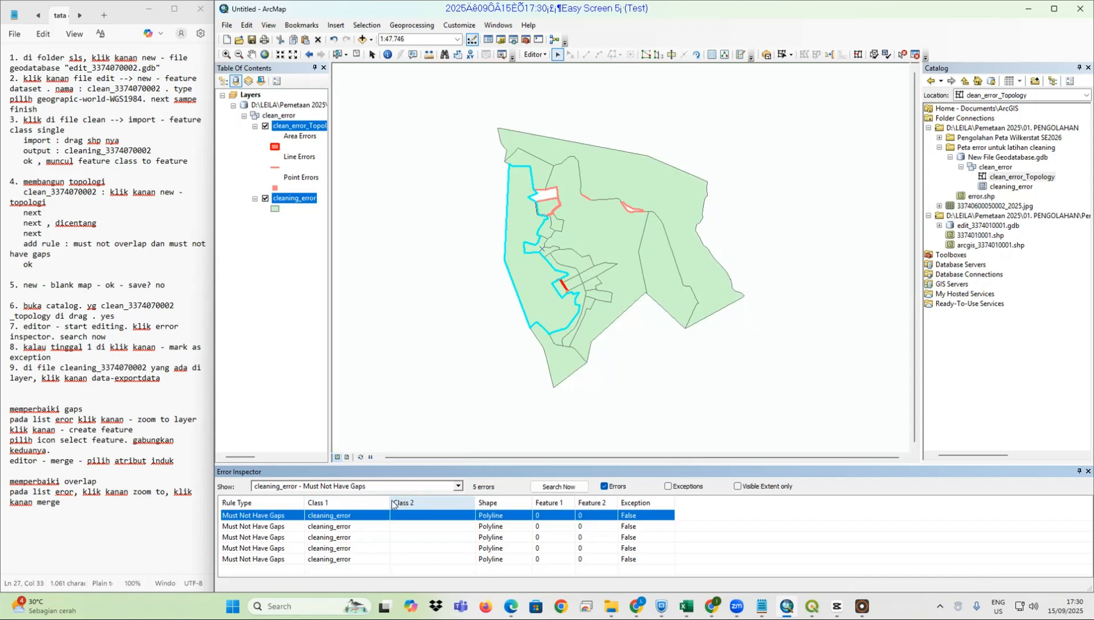
Zoom to the first remaining Must Not Have Gaps error and create a feature that fills the four-sided gap
{"action": "right_click", "coordinate": [322, 519]}
{"action": "left_click", "coordinate": [362, 429]}
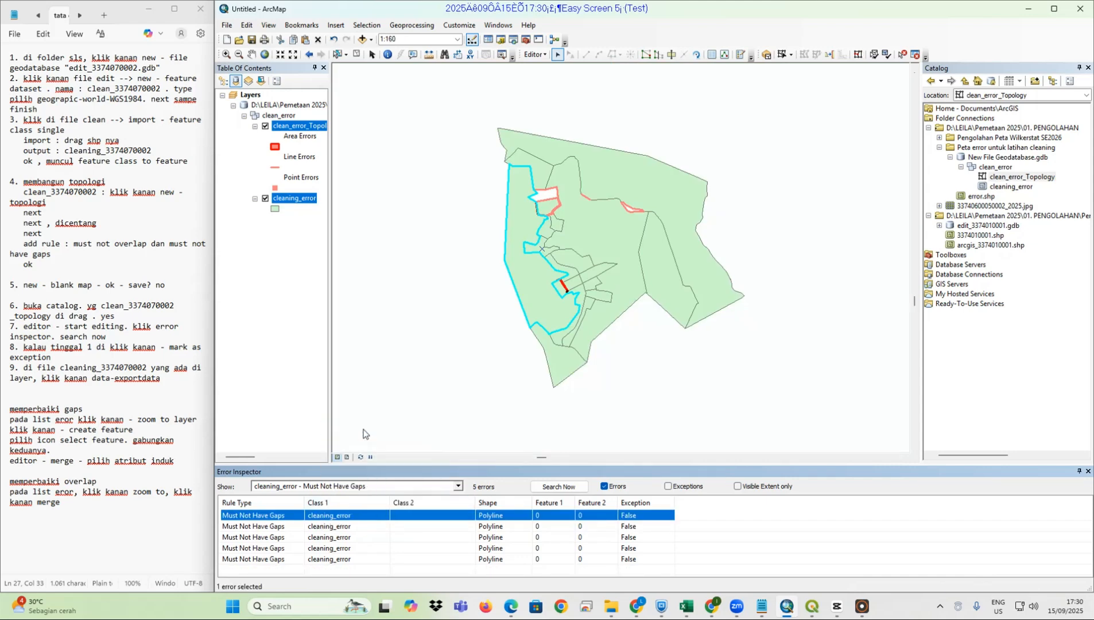
{"action": "right_click", "coordinate": [350, 542]}
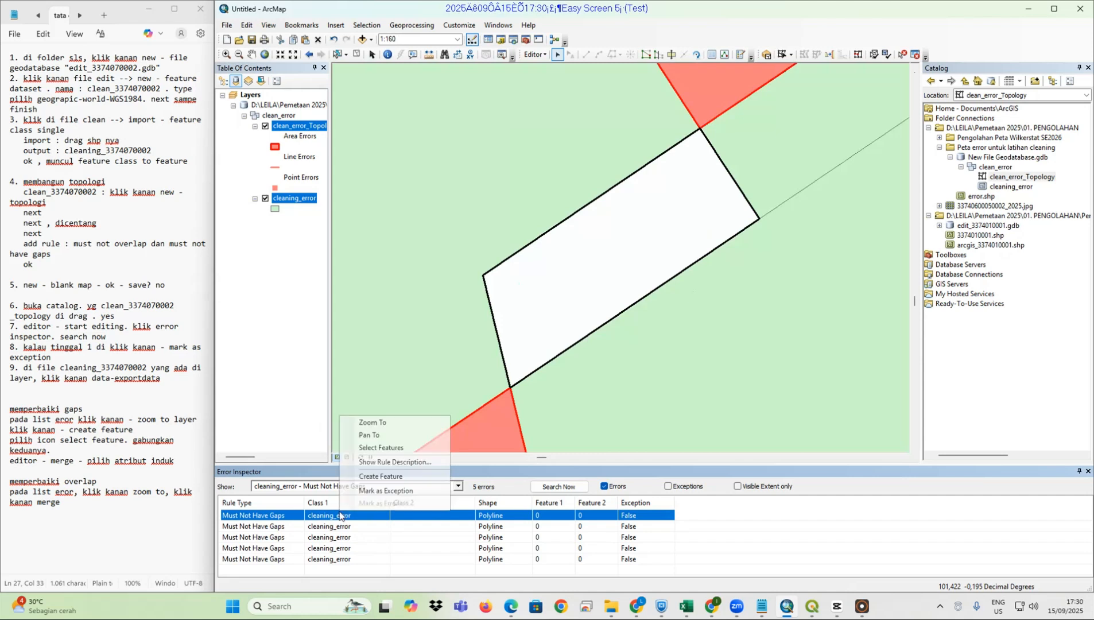
{"action": "left_click", "coordinate": [383, 475]}
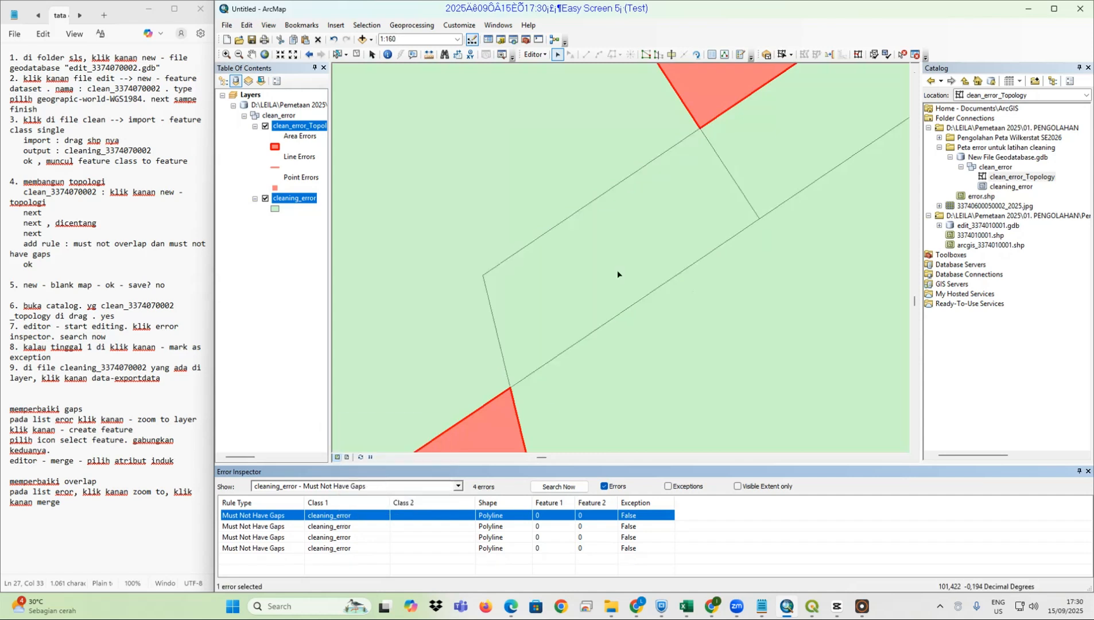
{"action": "left_click", "coordinate": [547, 186], "text": "shift"}
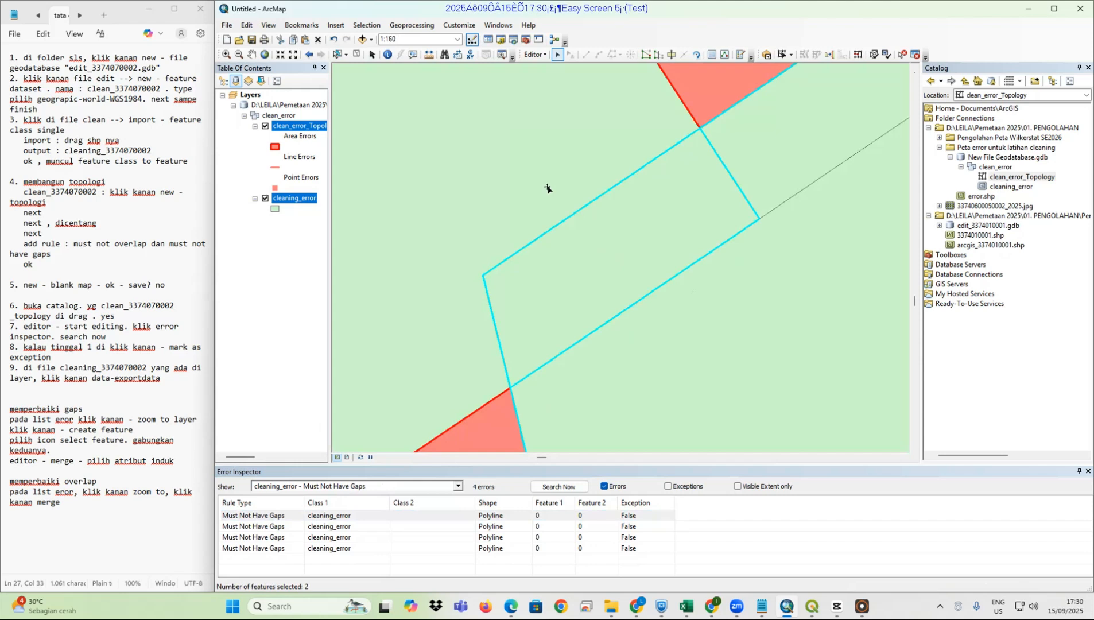
{"action": "left_click", "coordinate": [534, 54]}
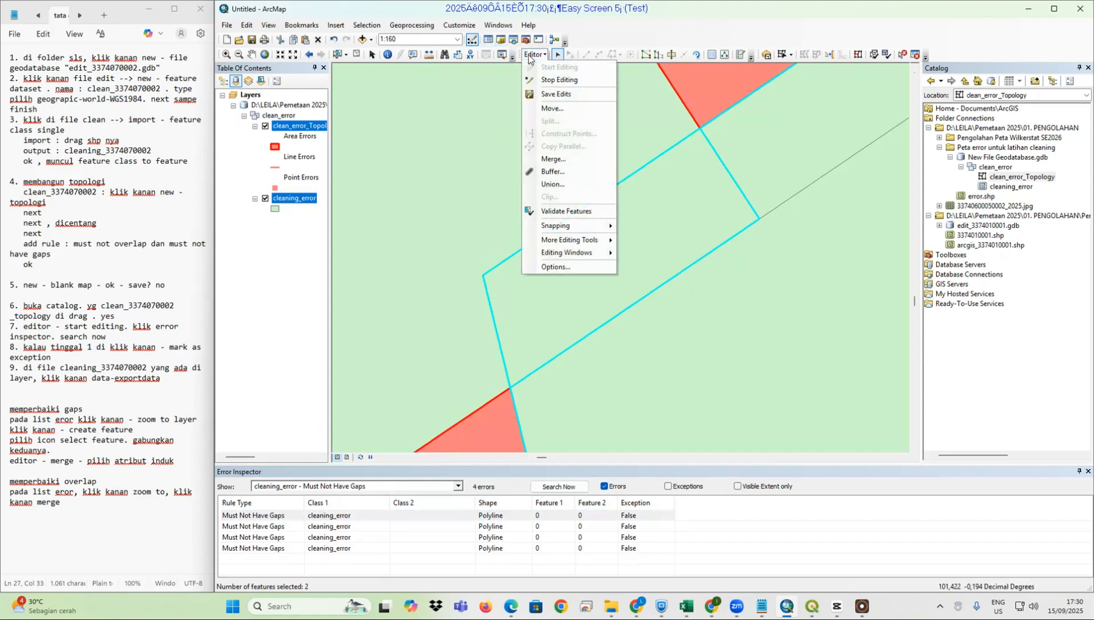
{"action": "left_click", "coordinate": [570, 158]}
{"action": "left_click_drag", "start_coordinate": [625, 248], "coordinate": [810, 210]}
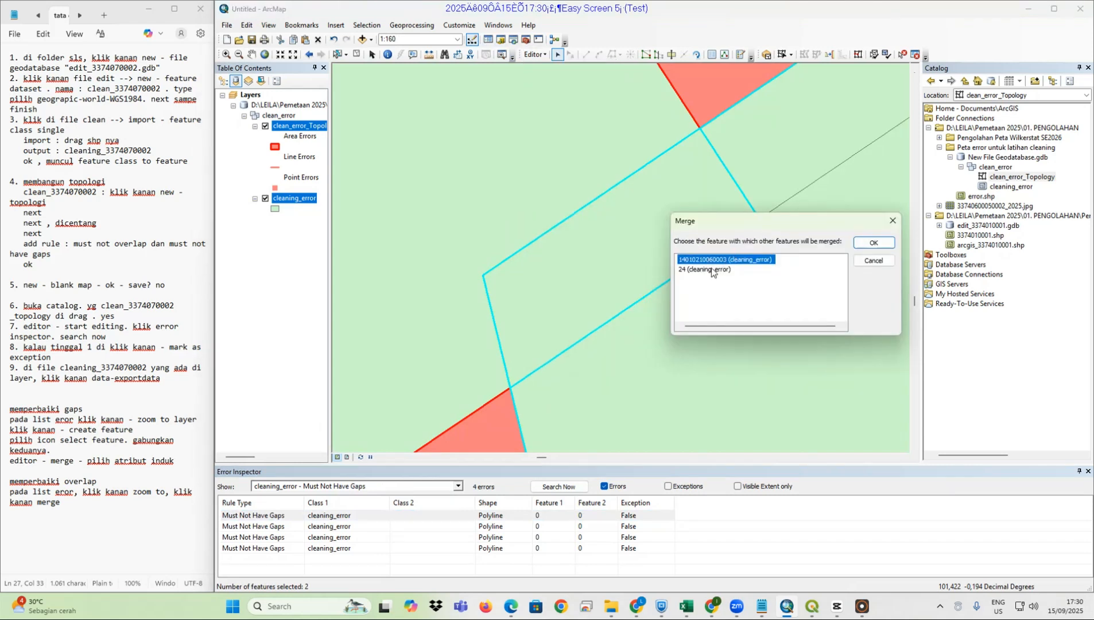
{"action": "left_click", "coordinate": [713, 260]}
{"action": "left_click", "coordinate": [713, 260]}
{"action": "left_click", "coordinate": [874, 242]}
Zoom to the second listed Must Not Have Gaps error and create a feature that fills the long, thin diagonal gap
{"action": "left_click", "coordinate": [344, 526]}
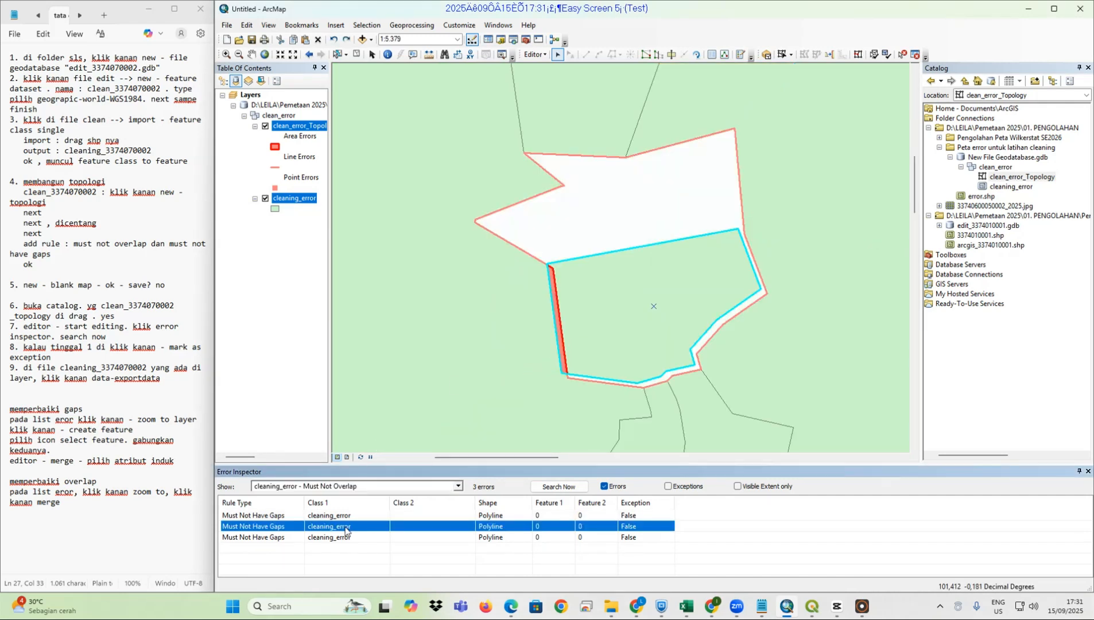
{"action": "right_click", "coordinate": [345, 526]}
{"action": "left_click", "coordinate": [365, 436]}
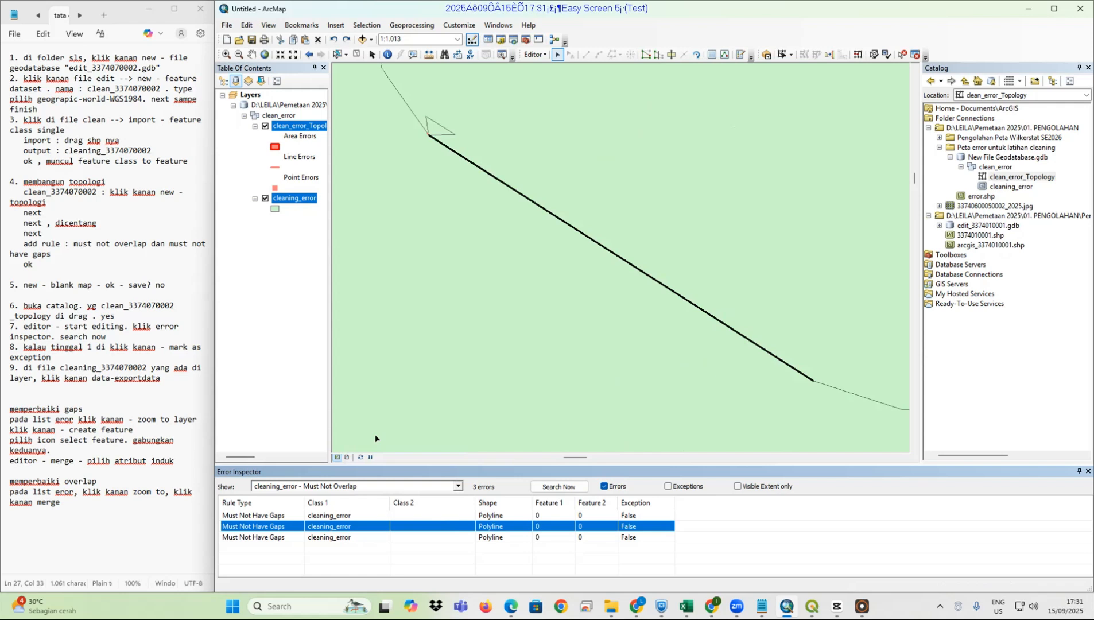
{"action": "right_click", "coordinate": [343, 528]}
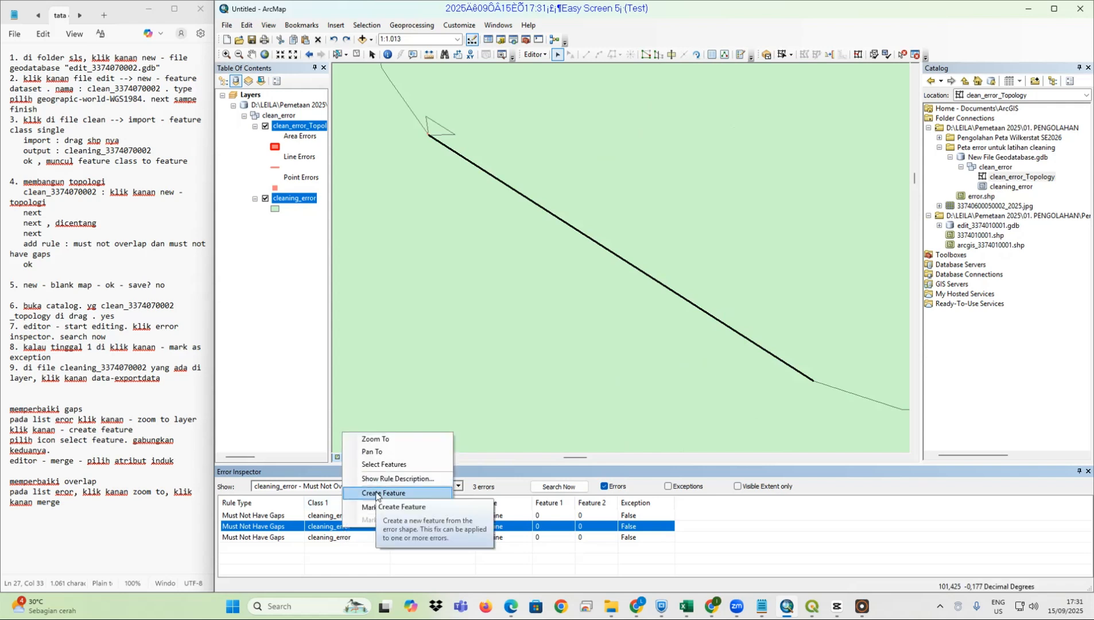
{"action": "left_click", "coordinate": [381, 427]}
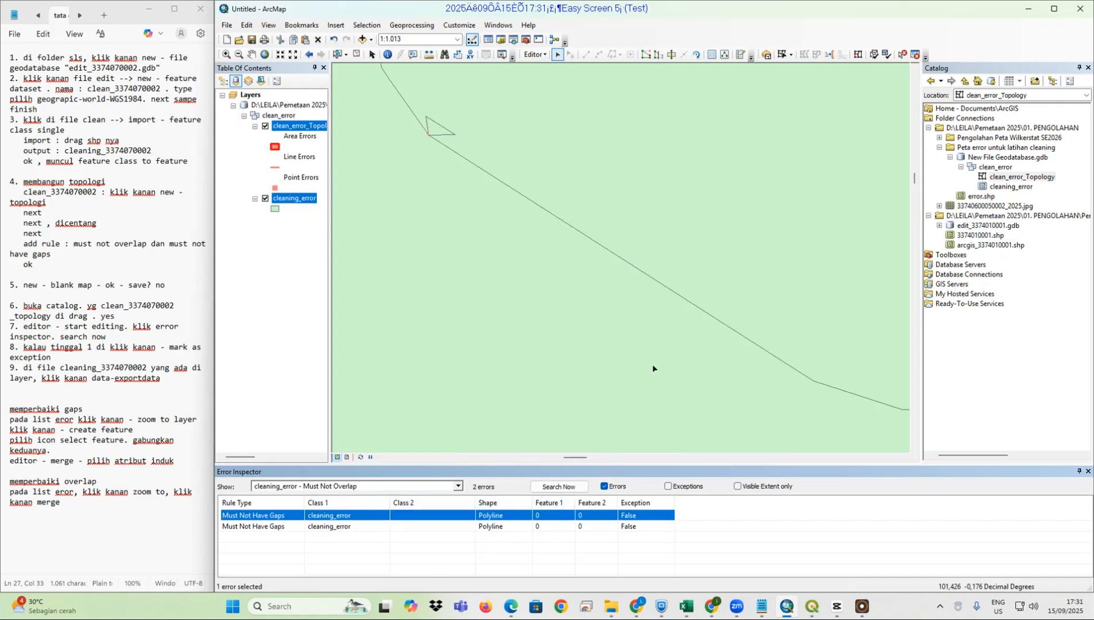
Select only the new sliver polygon, add the large polygon below it, and merge them, keeping the existing polygon's attributes
{"action": "left_click", "coordinate": [630, 267]}
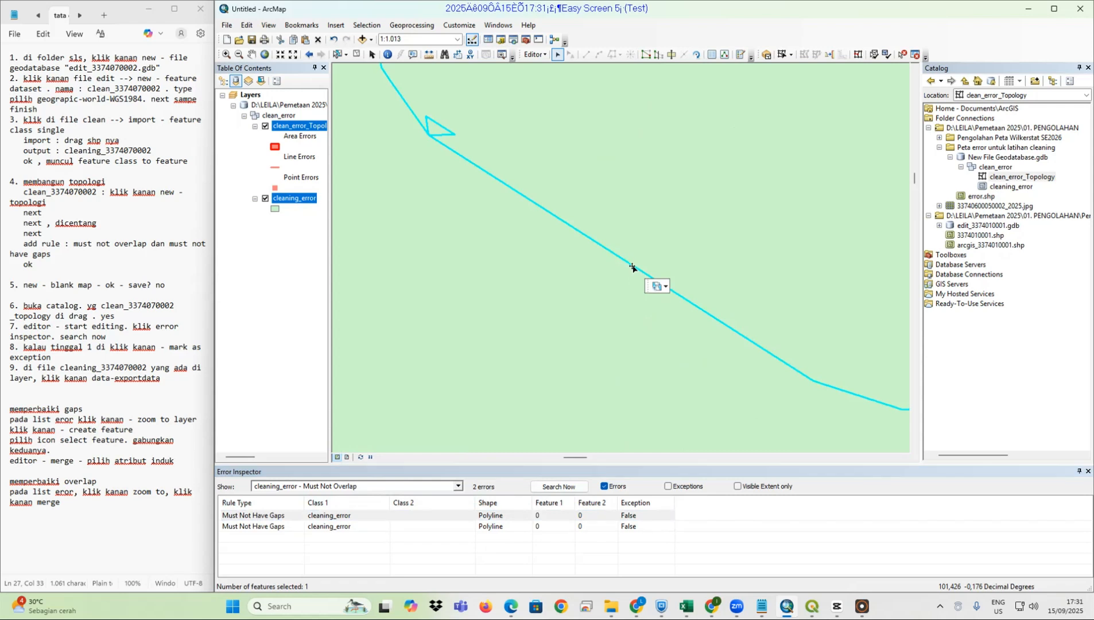
{"action": "left_click", "coordinate": [666, 289]}
{"action": "left_click", "coordinate": [676, 342]}
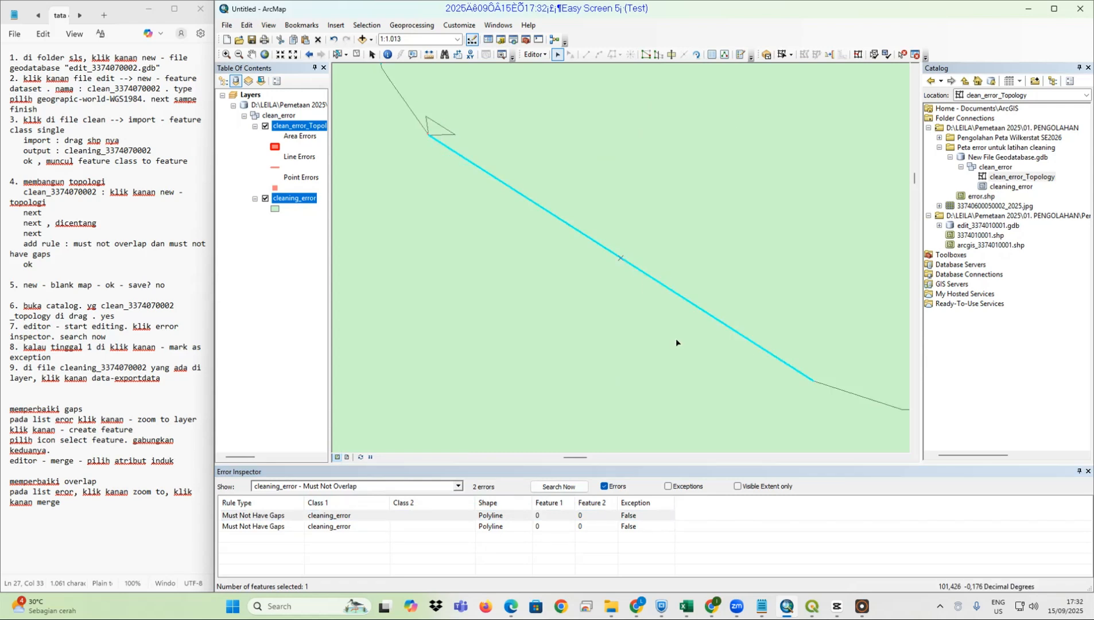
{"action": "left_click", "coordinate": [602, 304], "text": "shift"}
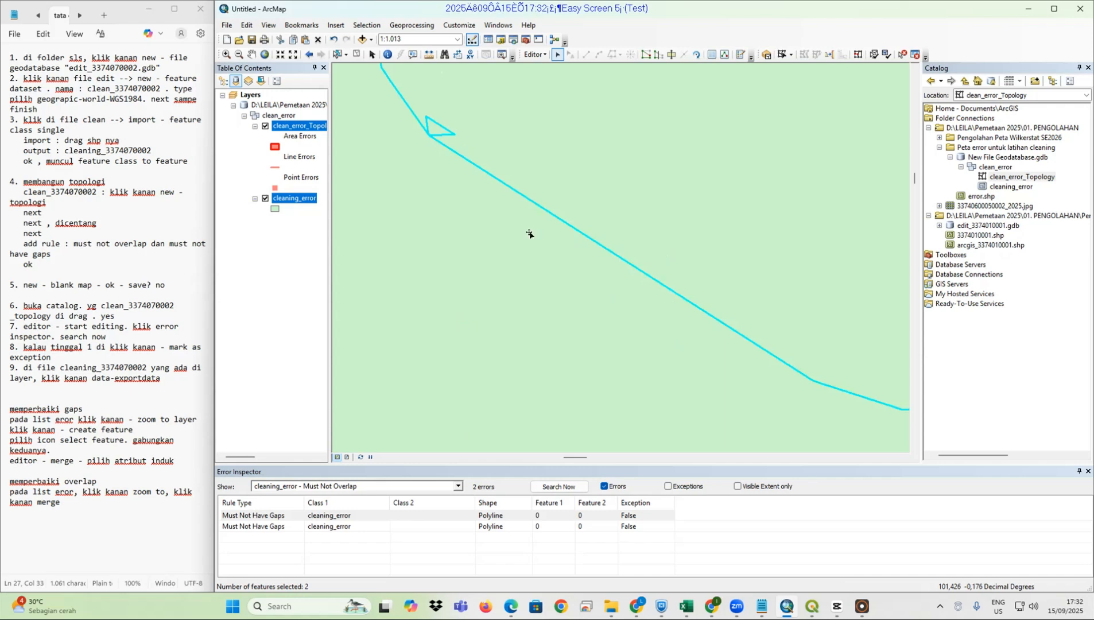
{"action": "left_click", "coordinate": [535, 53]}
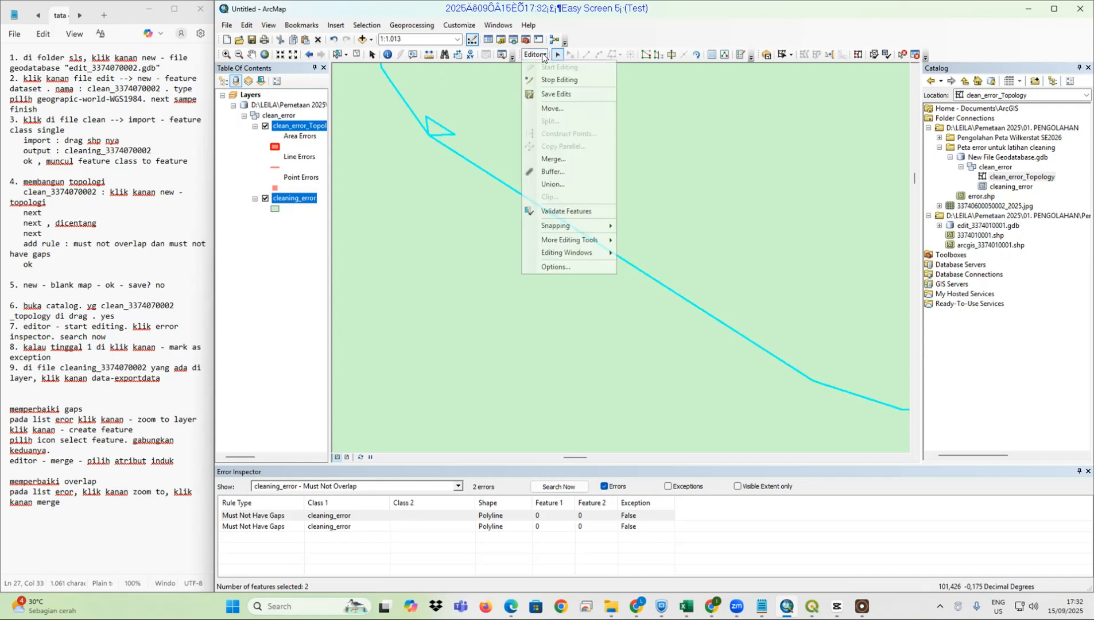
{"action": "left_click", "coordinate": [554, 154]}
{"action": "left_click", "coordinate": [595, 282]}
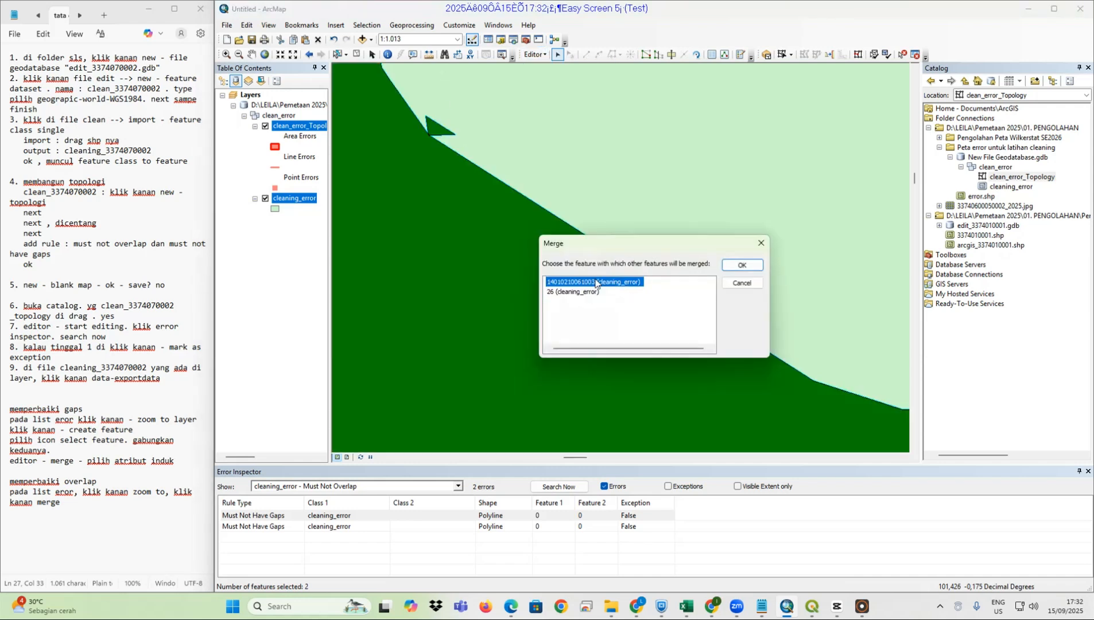
{"action": "left_click", "coordinate": [738, 265]}
{"action": "right_click", "coordinate": [289, 515]}
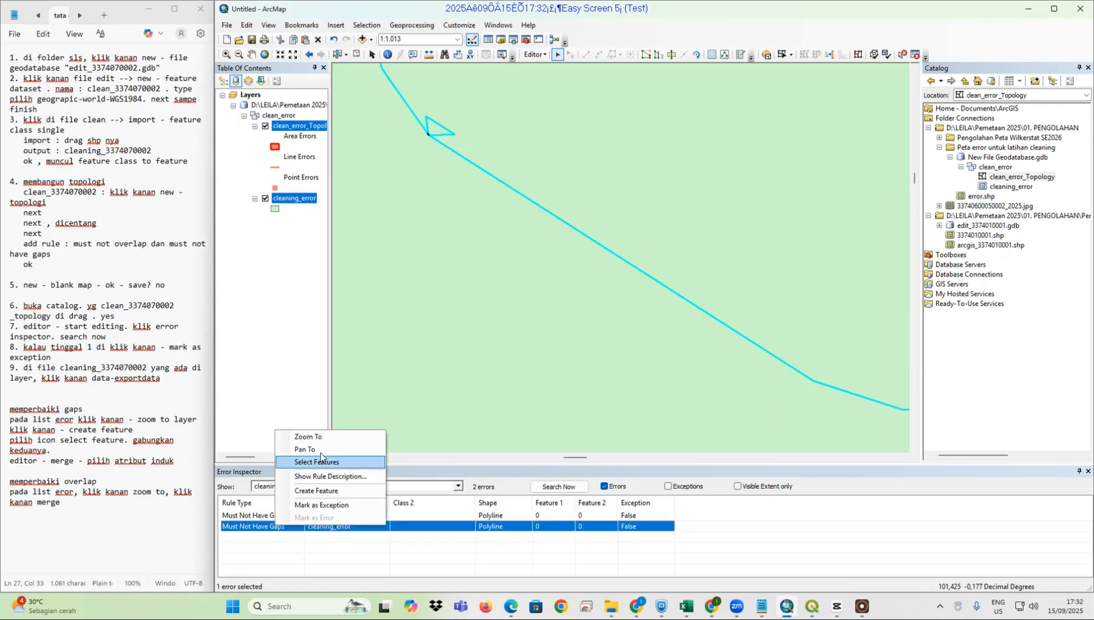
{"action": "left_click", "coordinate": [304, 434]}
{"action": "left_click", "coordinate": [712, 380]}
{"action": "left_click", "coordinate": [686, 304], "text": "shift"}
{"action": "left_click", "coordinate": [535, 54]}
{"action": "left_click", "coordinate": [554, 154]}
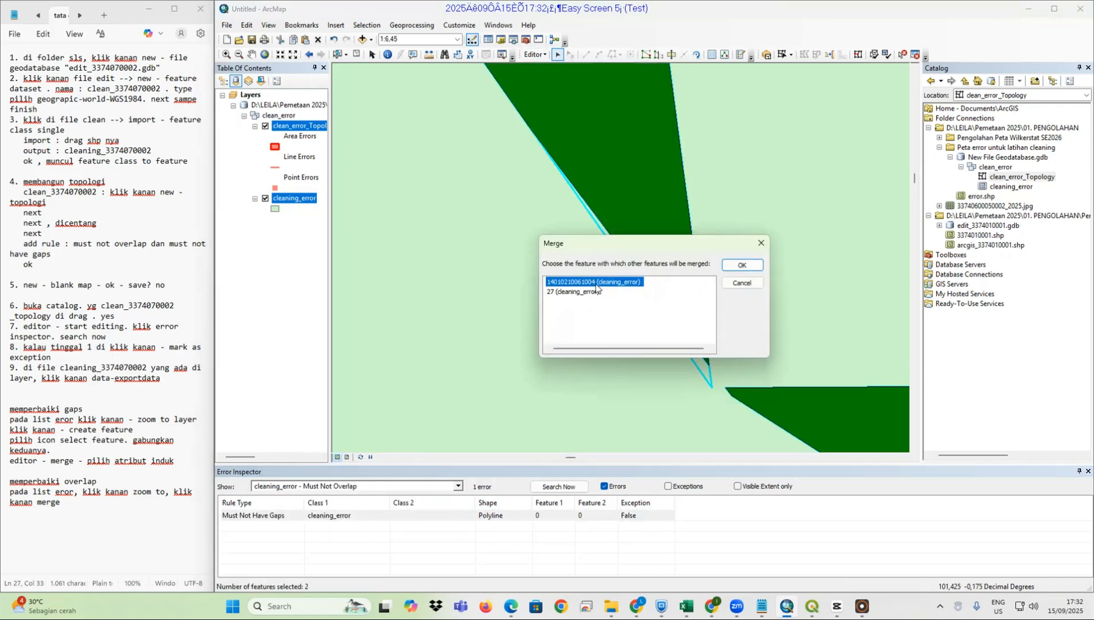
{"action": "left_click", "coordinate": [738, 265]}
Create a feature for the last gap error, the large irregular gap, and merge it with the polygon it wraps around
{"action": "right_click", "coordinate": [304, 515]}
{"action": "left_click", "coordinate": [324, 432]}
{"action": "right_click", "coordinate": [317, 516]}
{"action": "left_click", "coordinate": [351, 481]}
{"action": "left_click", "coordinate": [535, 54]}
{"action": "left_click", "coordinate": [554, 154]}
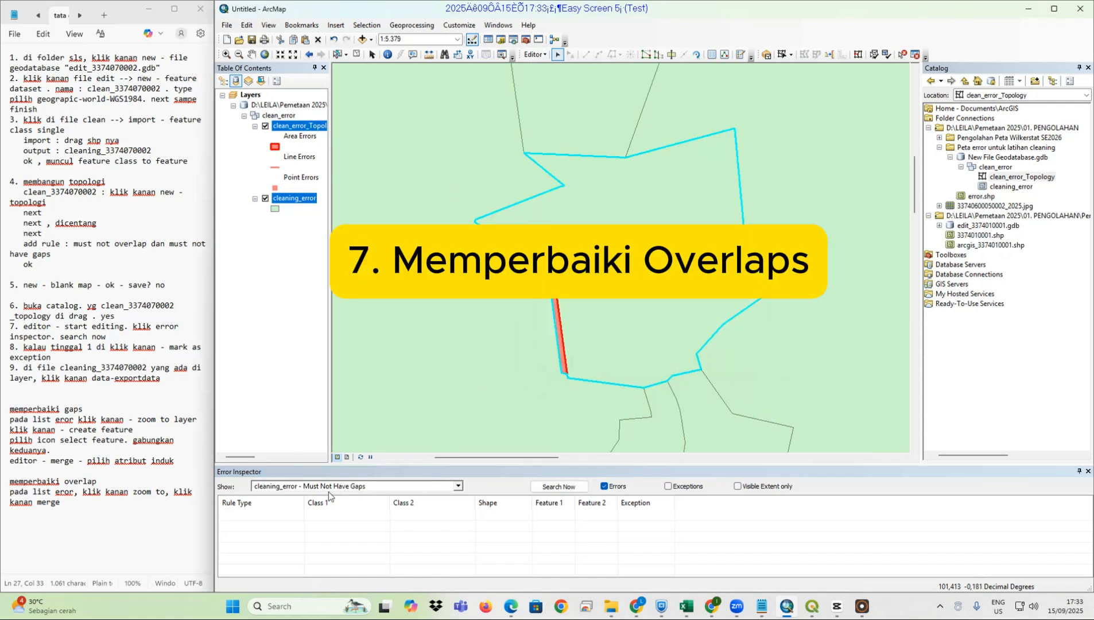
Search the topology for cleaning_error Must Not Overlap errors
{"action": "left_click", "coordinate": [328, 491]}
{"action": "left_click", "coordinate": [330, 379]}
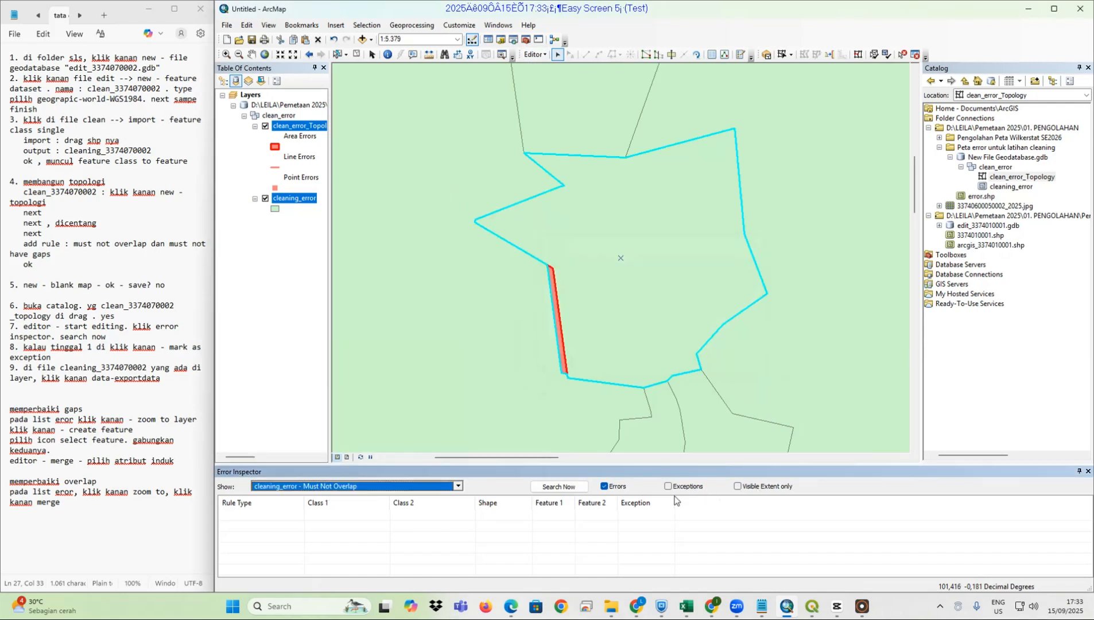
{"action": "left_click", "coordinate": [560, 486]}
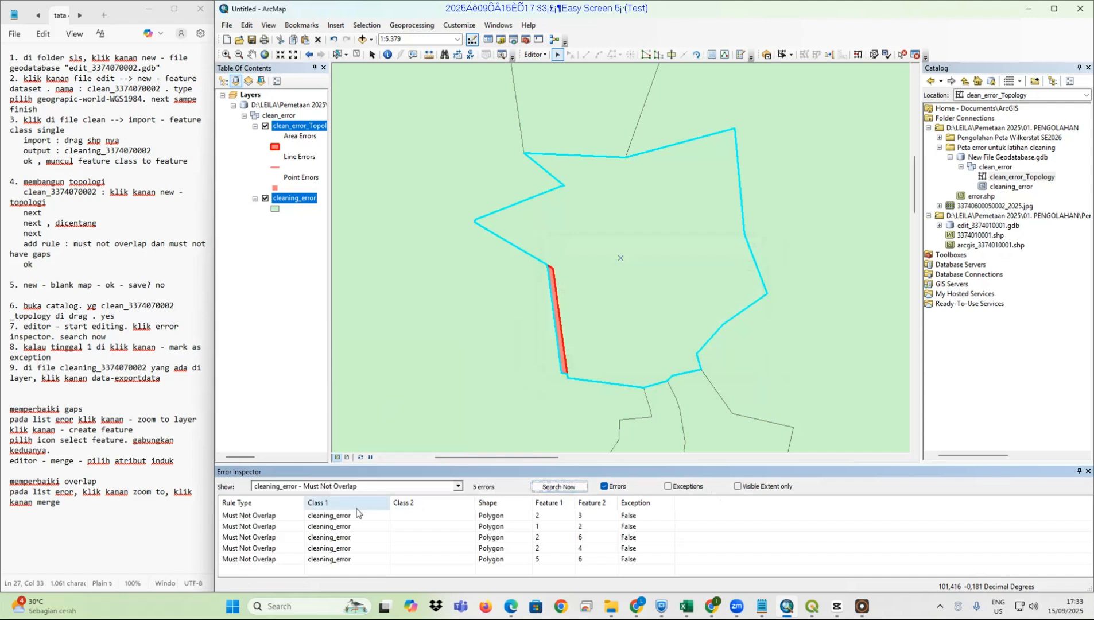
Zoom to the overlap error between features 2 and 3 and merge the overlap into the polygon on its east side
{"action": "left_click", "coordinate": [338, 515]}
{"action": "right_click", "coordinate": [344, 519]}
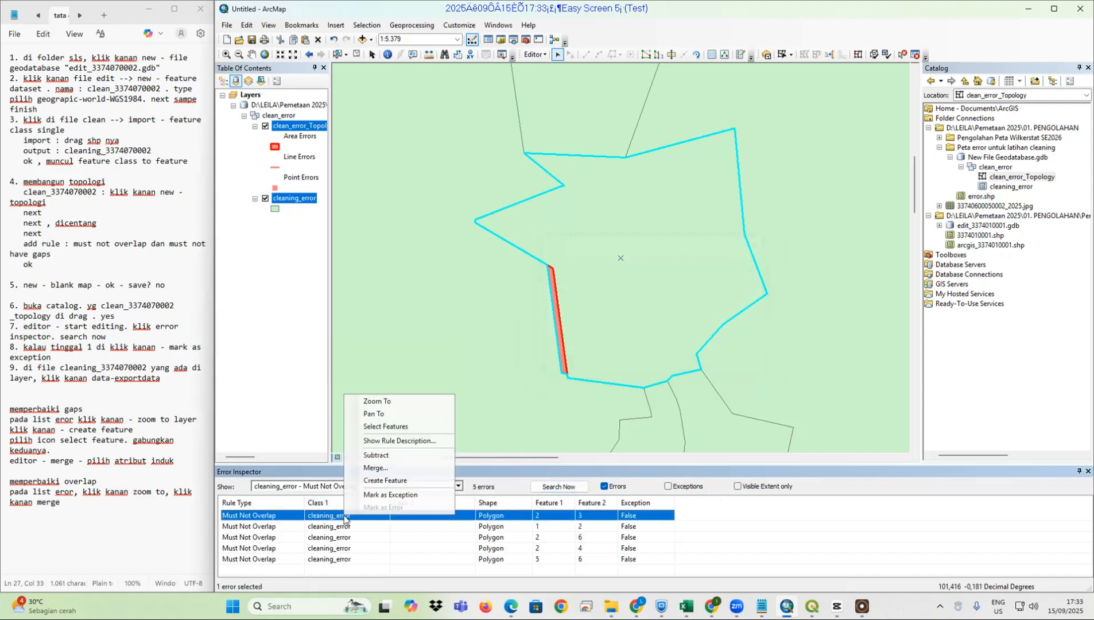
{"action": "left_click", "coordinate": [385, 406]}
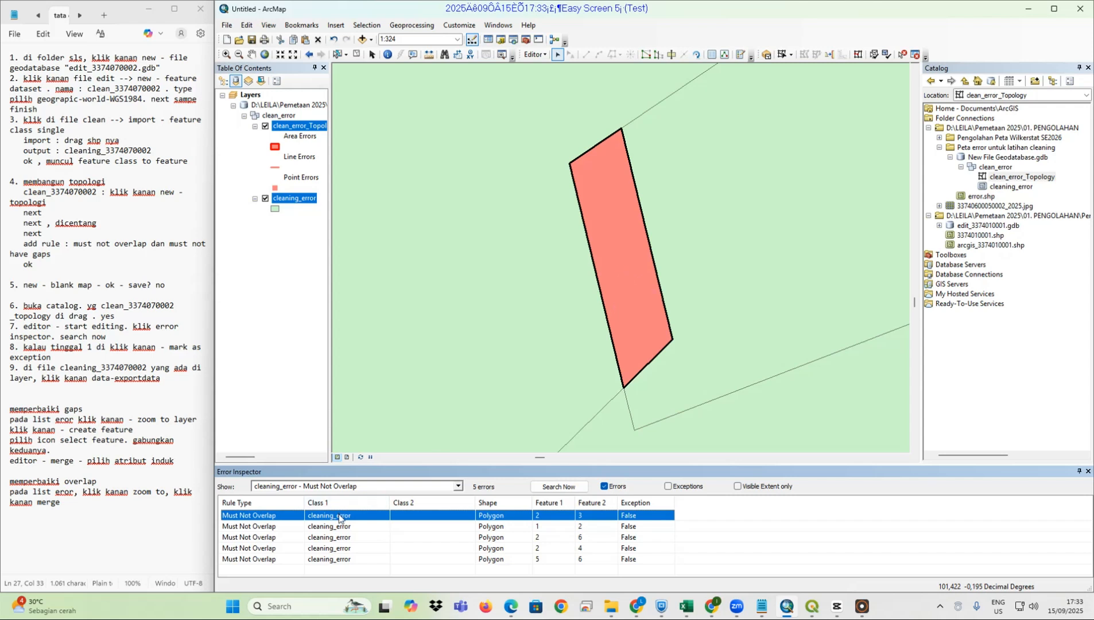
{"action": "right_click", "coordinate": [352, 516]}
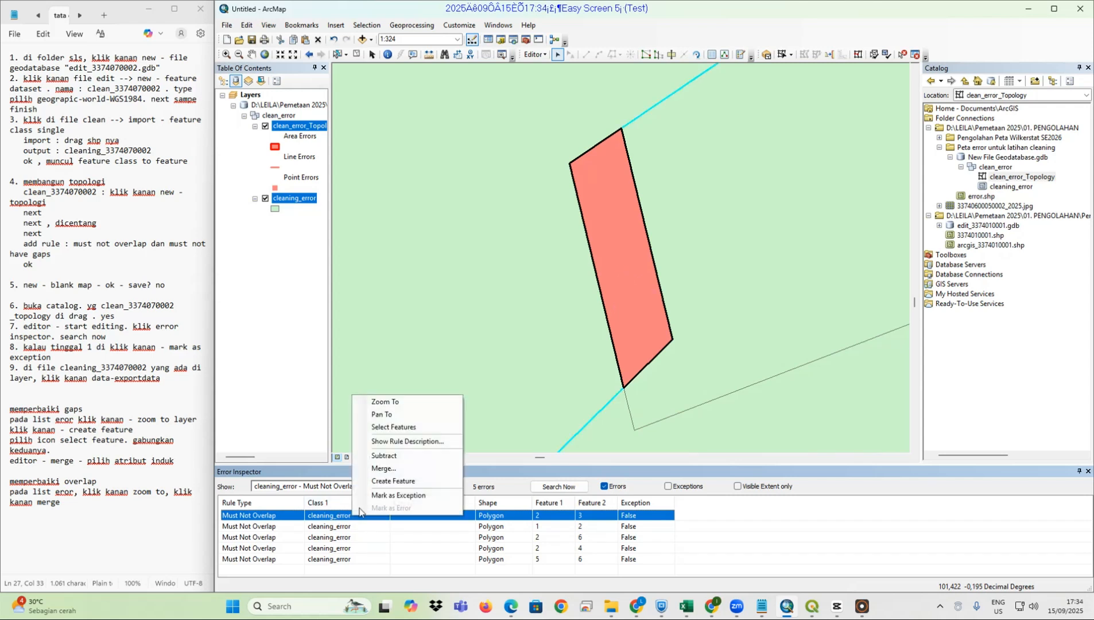
{"action": "left_click", "coordinate": [384, 468]}
{"action": "left_click", "coordinate": [567, 291]}
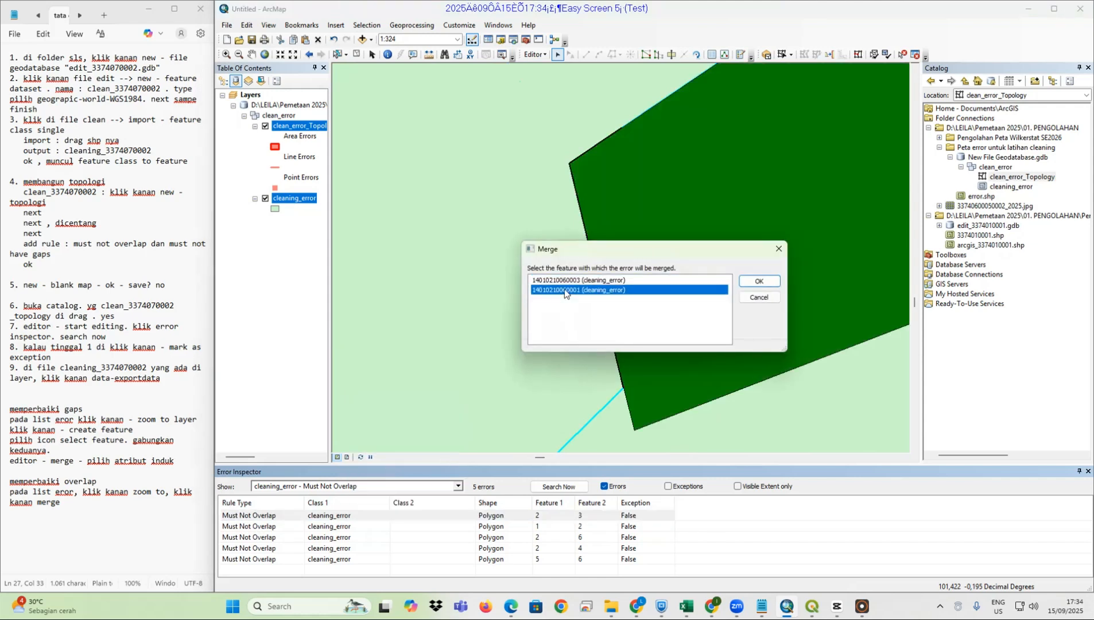
{"action": "left_click", "coordinate": [568, 282]}
{"action": "left_click", "coordinate": [575, 291]}
{"action": "left_click", "coordinate": [756, 282]}
{"action": "right_click", "coordinate": [306, 528]}
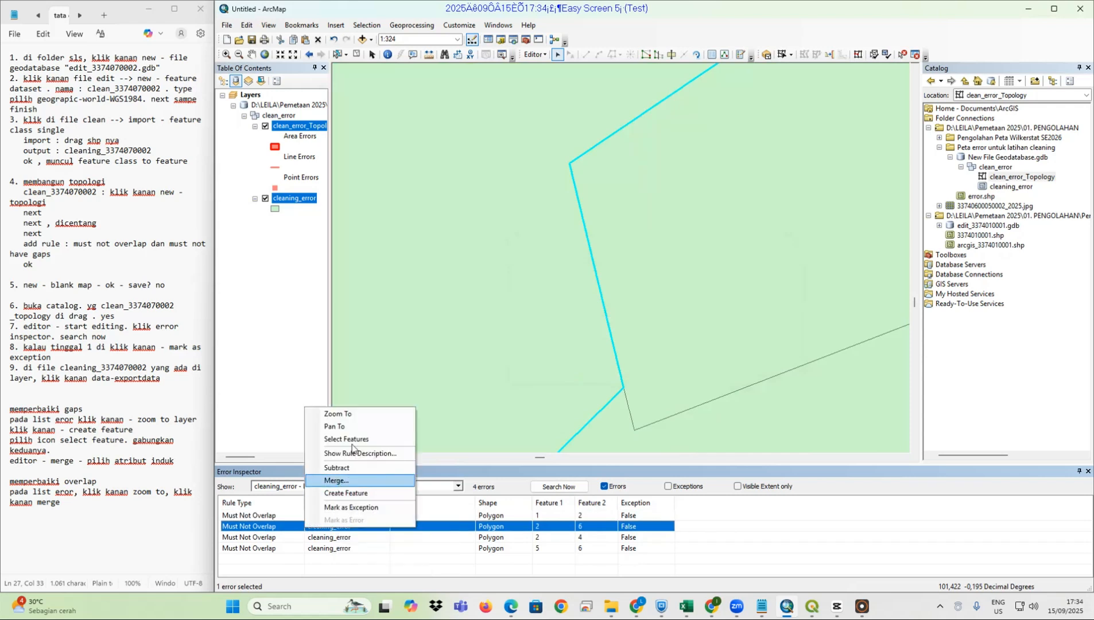
{"action": "left_click", "coordinate": [338, 413]}
{"action": "right_click", "coordinate": [350, 518]}
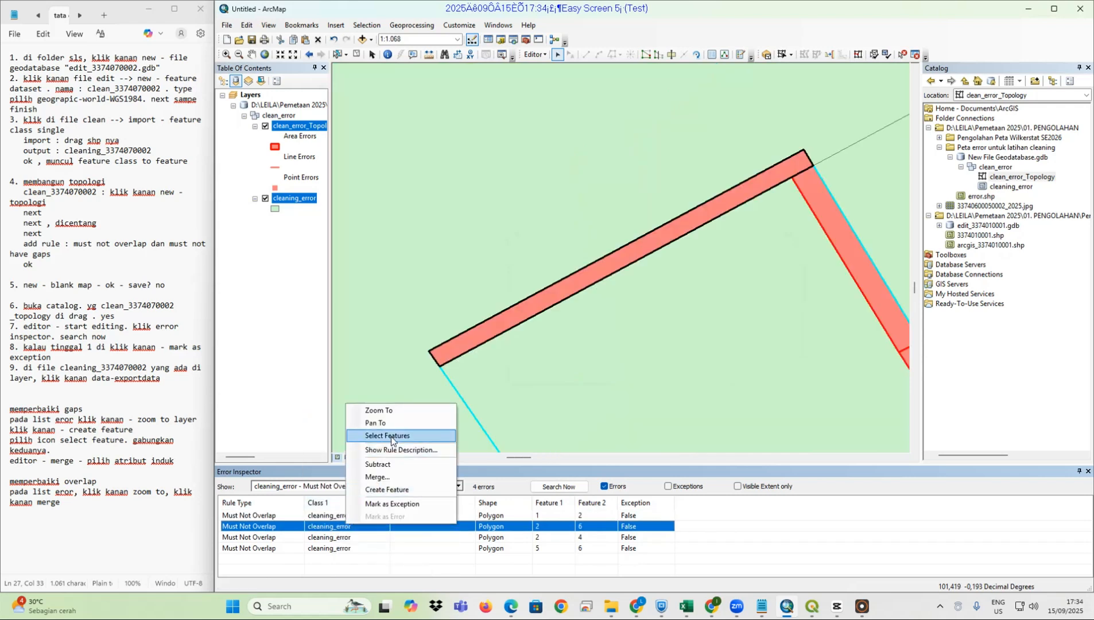
{"action": "left_click", "coordinate": [379, 475]}
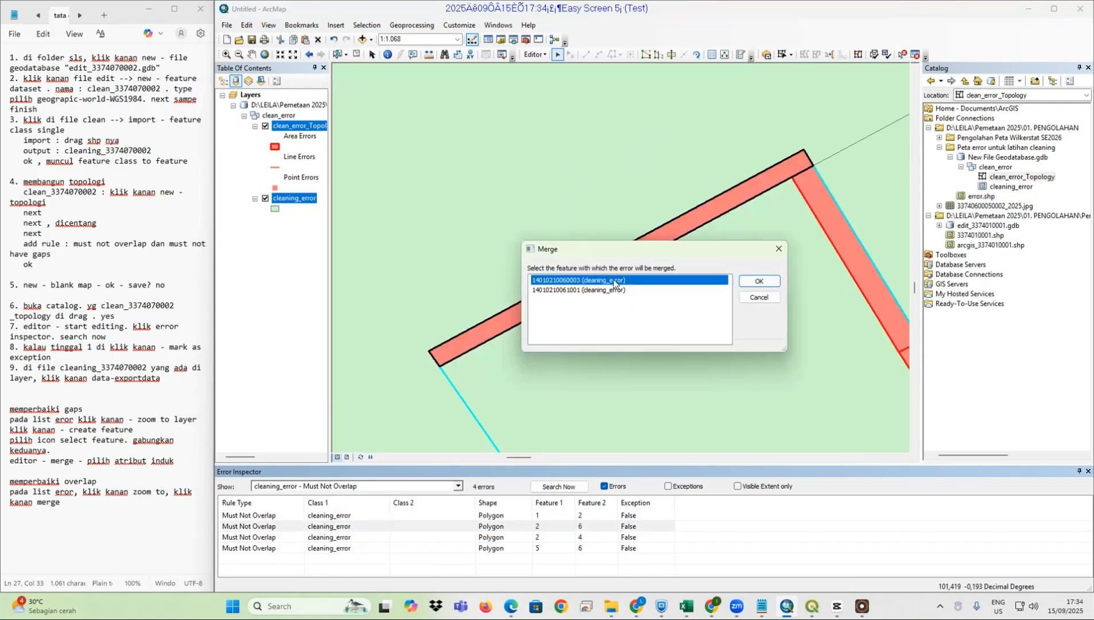
{"action": "left_click", "coordinate": [612, 290]}
{"action": "left_click", "coordinate": [757, 281]}
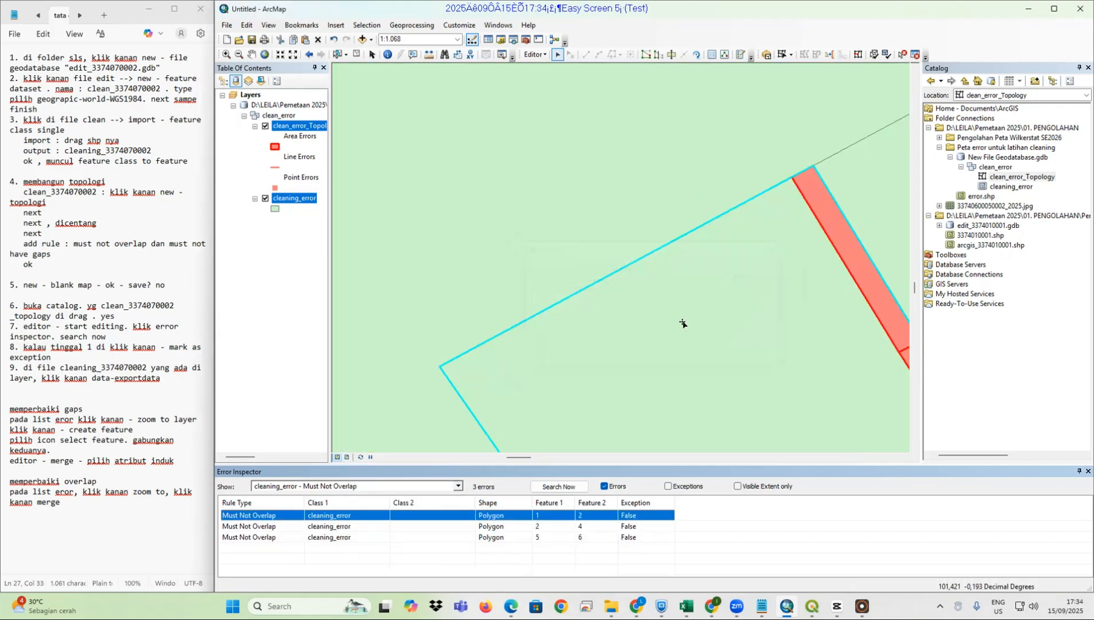
Zoom to the overlap error between features 1 and 2 and merge the overlap into one of them
{"action": "right_click", "coordinate": [344, 516]}
{"action": "left_click", "coordinate": [367, 400]}
{"action": "right_click", "coordinate": [370, 514]}
{"action": "left_click", "coordinate": [399, 467]}
{"action": "left_click", "coordinate": [758, 281]}
{"action": "right_click", "coordinate": [327, 516]}
{"action": "left_click", "coordinate": [350, 400]}
{"action": "right_click", "coordinate": [370, 515]}
{"action": "left_click", "coordinate": [399, 468]}
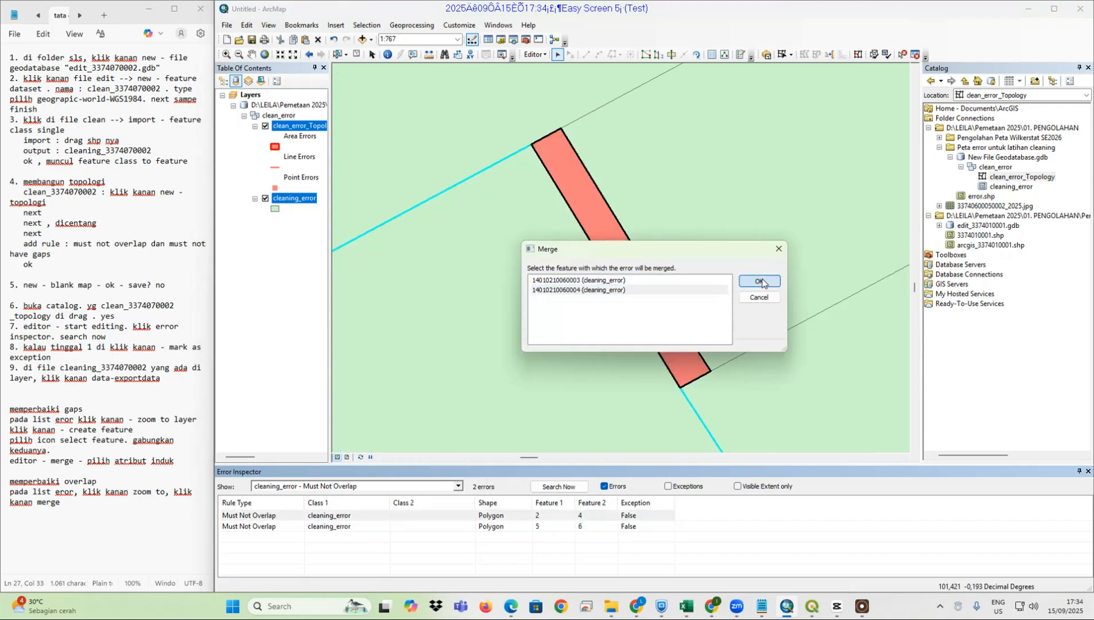
{"action": "left_click", "coordinate": [759, 281]}
Zoom to the last overlap error, between features 5 and 6, and merge the overlap into one of them
{"action": "right_click", "coordinate": [368, 516]}
{"action": "left_click", "coordinate": [390, 400]}
{"action": "right_click", "coordinate": [378, 516]}
{"action": "left_click", "coordinate": [417, 467]}
{"action": "left_click", "coordinate": [759, 282]}
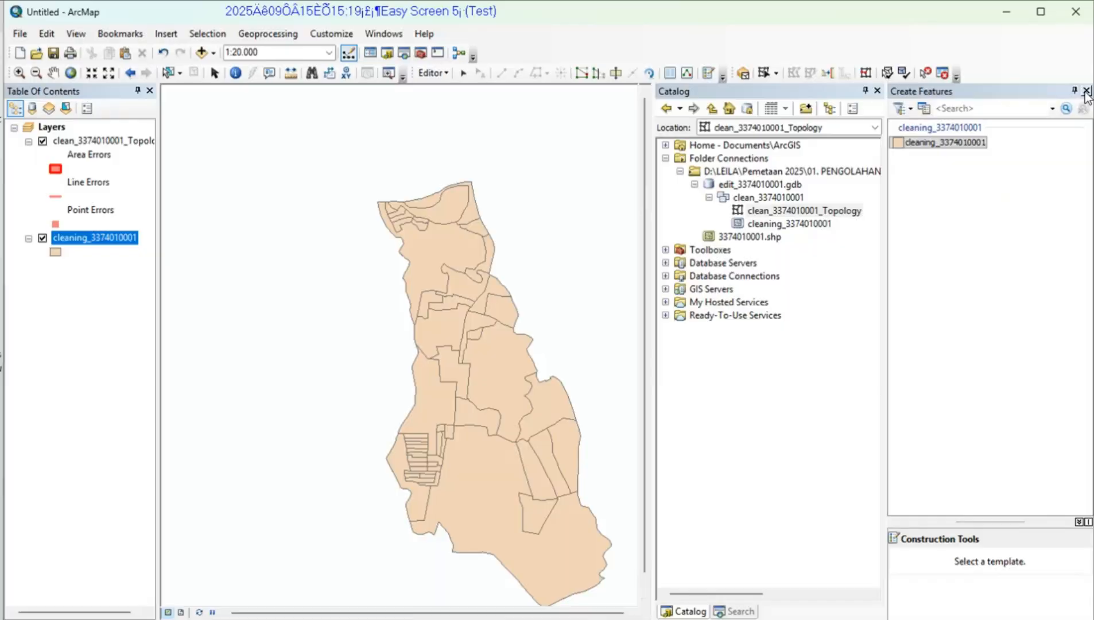
Close the Create Features window, search for "check geometry", and open the Check Geometry (Data Management) tool
{"action": "left_click", "coordinate": [1087, 92]}
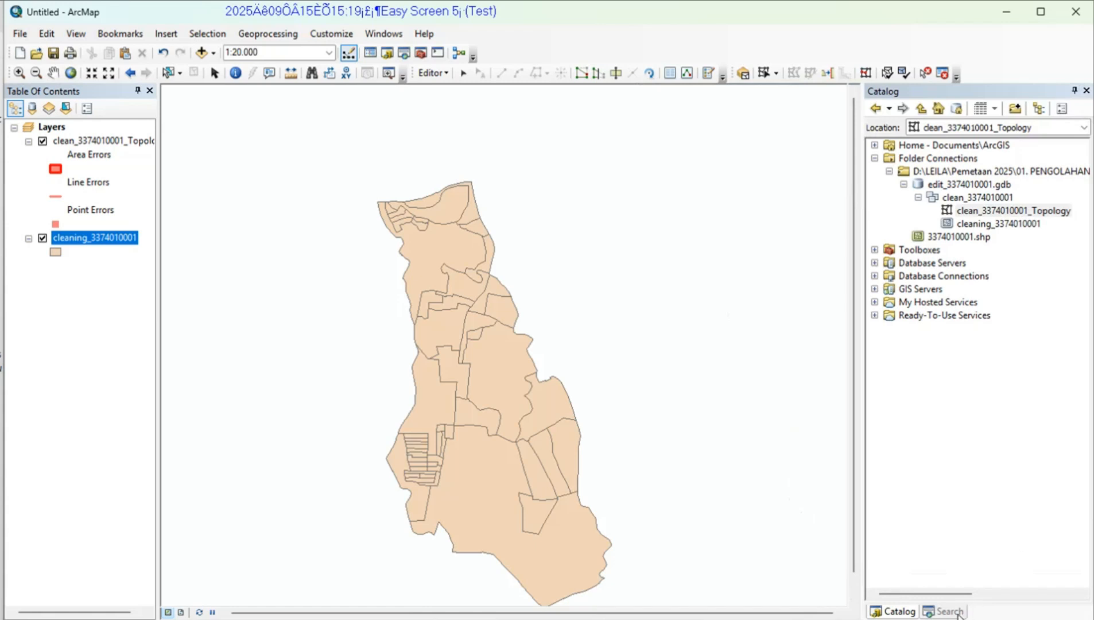
{"action": "left_click", "coordinate": [955, 612]}
{"action": "type", "text": "check"}
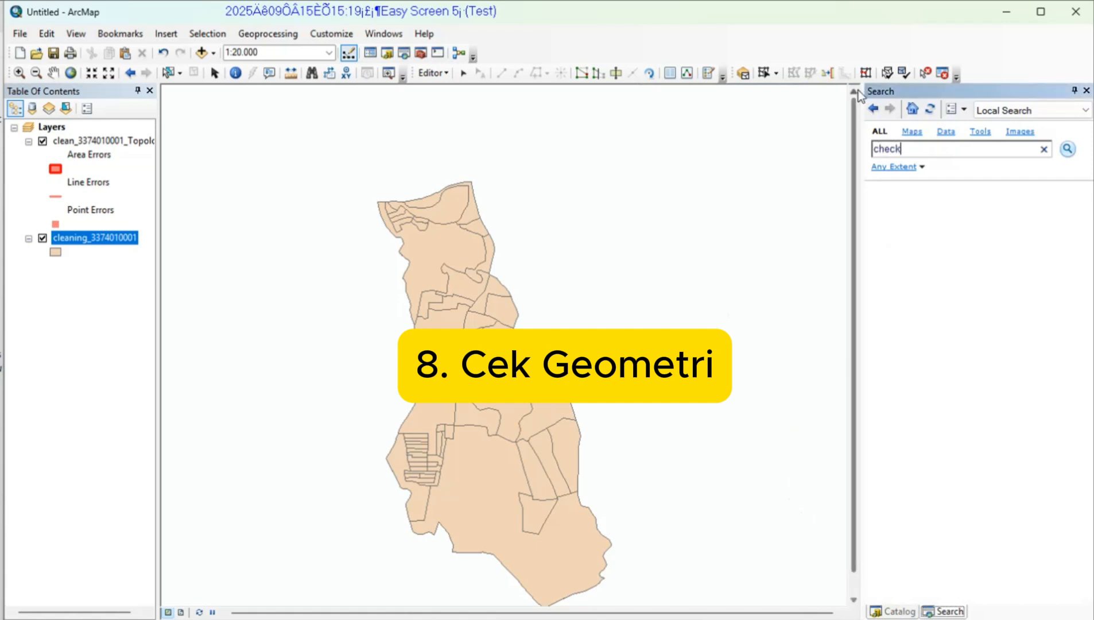
{"action": "type", "text": " geometry"}
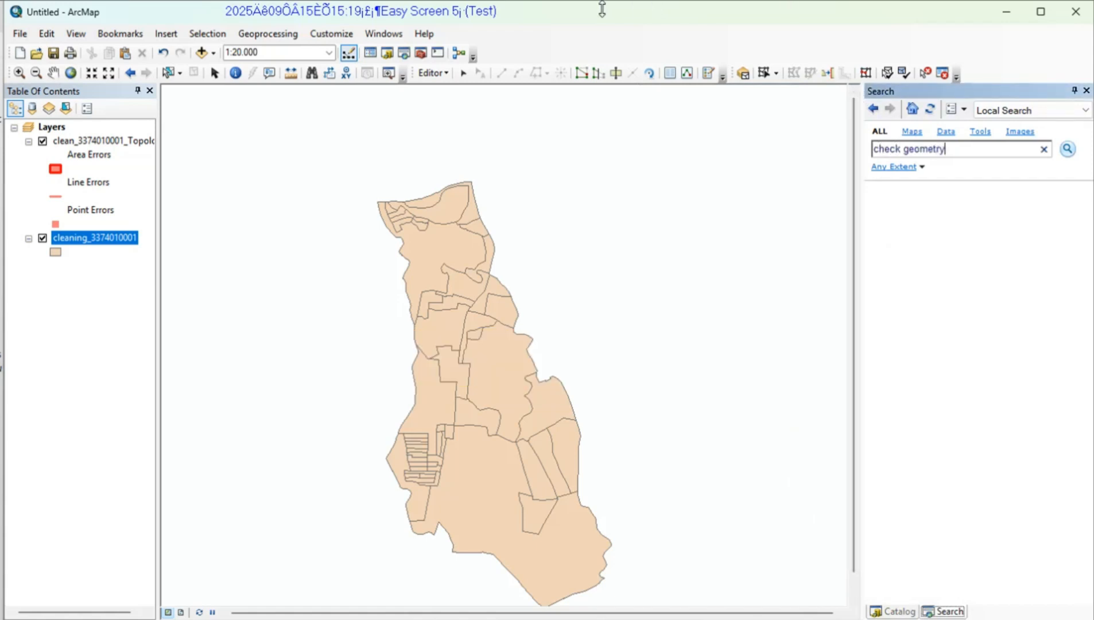
{"action": "key", "text": "Return"}
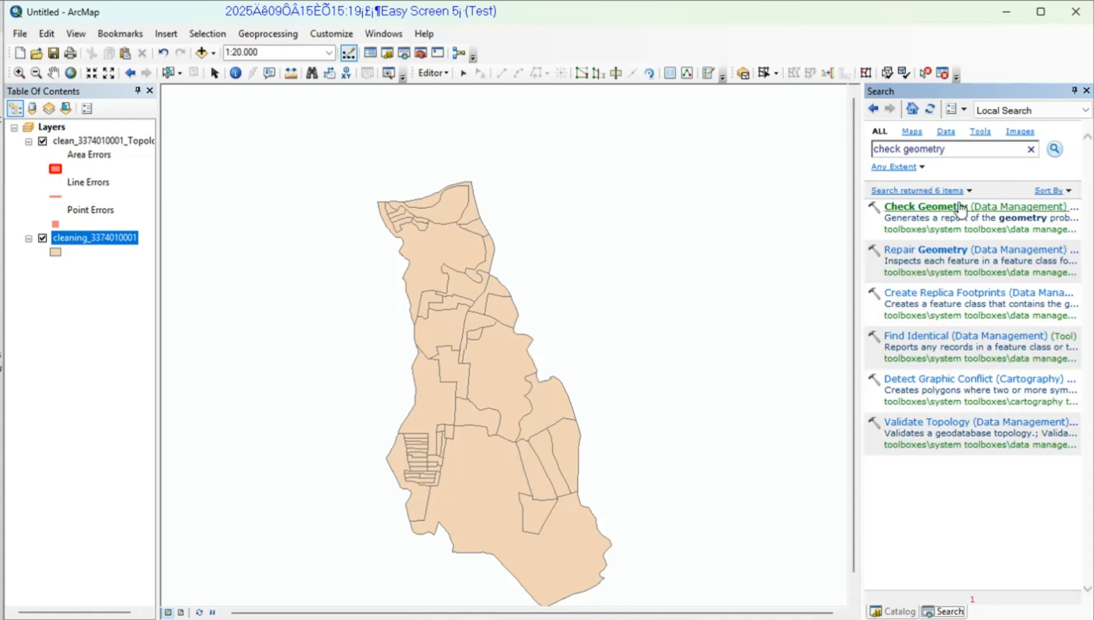
{"action": "left_click", "coordinate": [953, 207]}
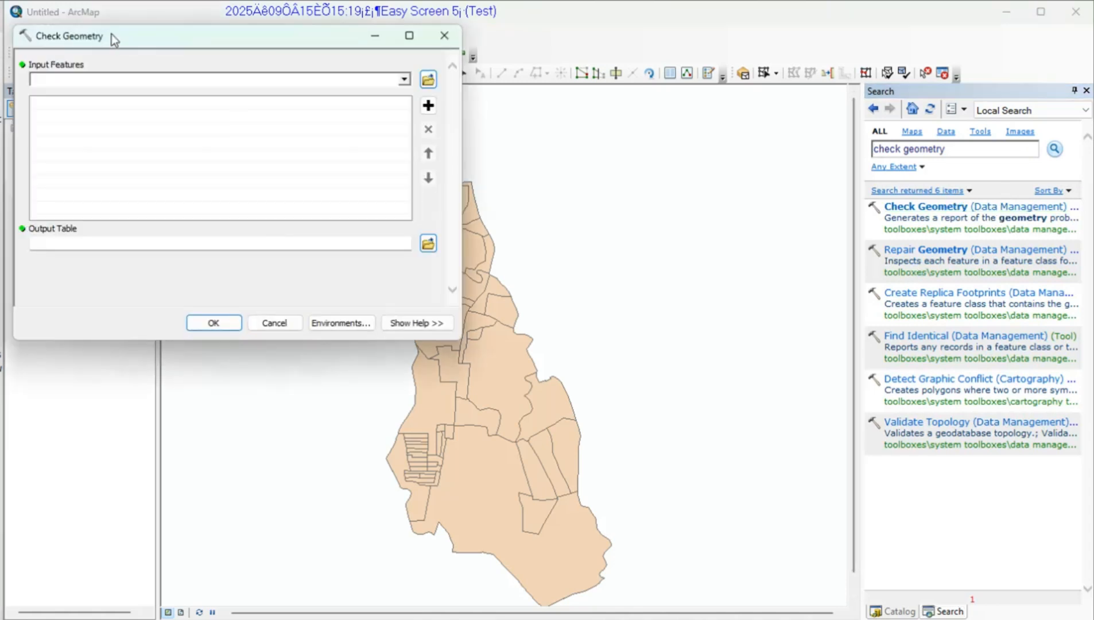
{"action": "left_click_drag", "start_coordinate": [111, 35], "coordinate": [638, 83]}
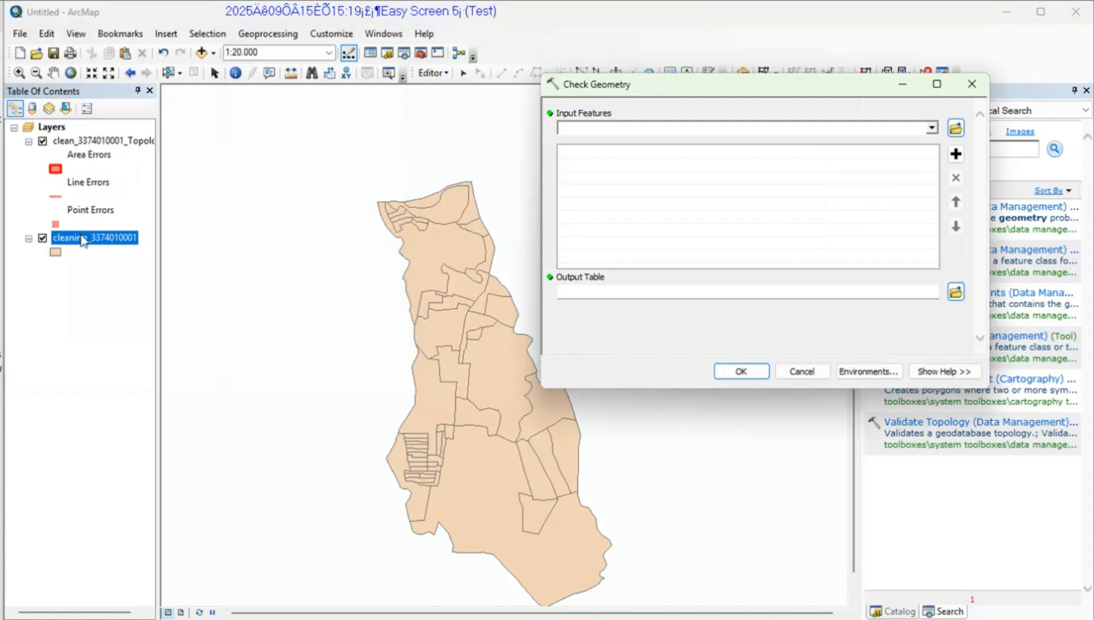
{"action": "left_click_drag", "start_coordinate": [83, 240], "coordinate": [628, 141]}
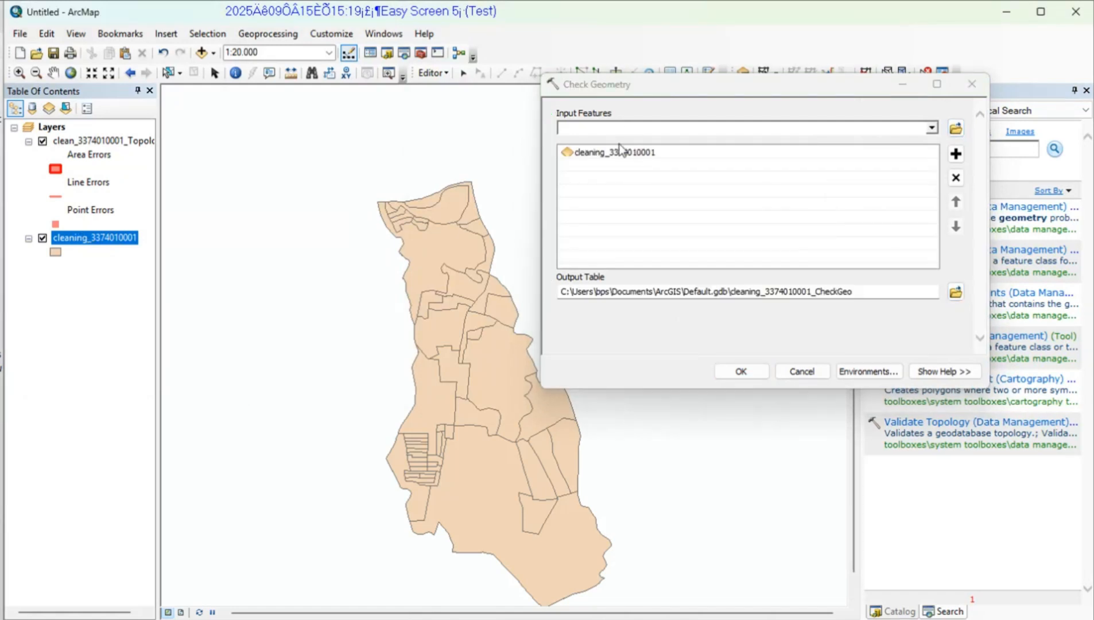
{"action": "left_click", "coordinate": [956, 292]}
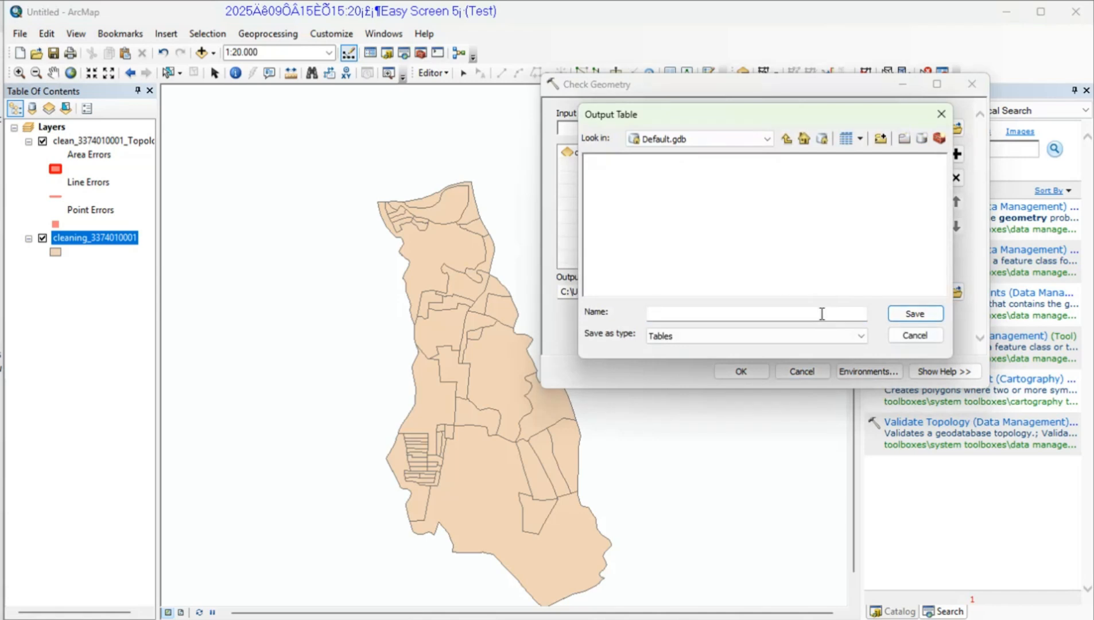
{"action": "type", "text": "cekgemote"}
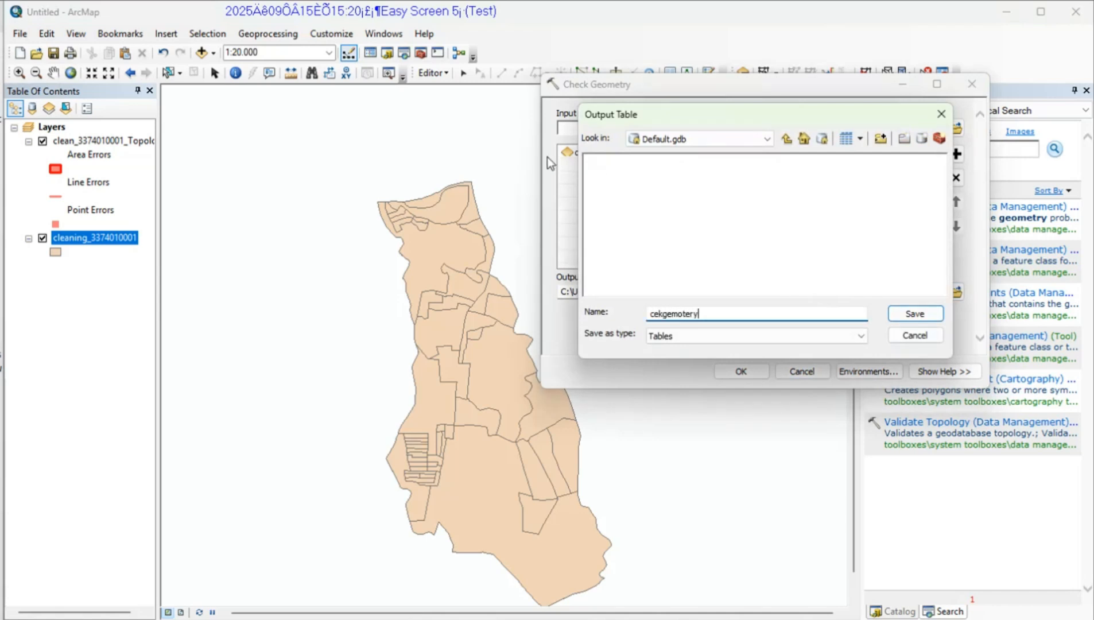
{"action": "type", "text": "ry"}
{"action": "left_click", "coordinate": [901, 314]}
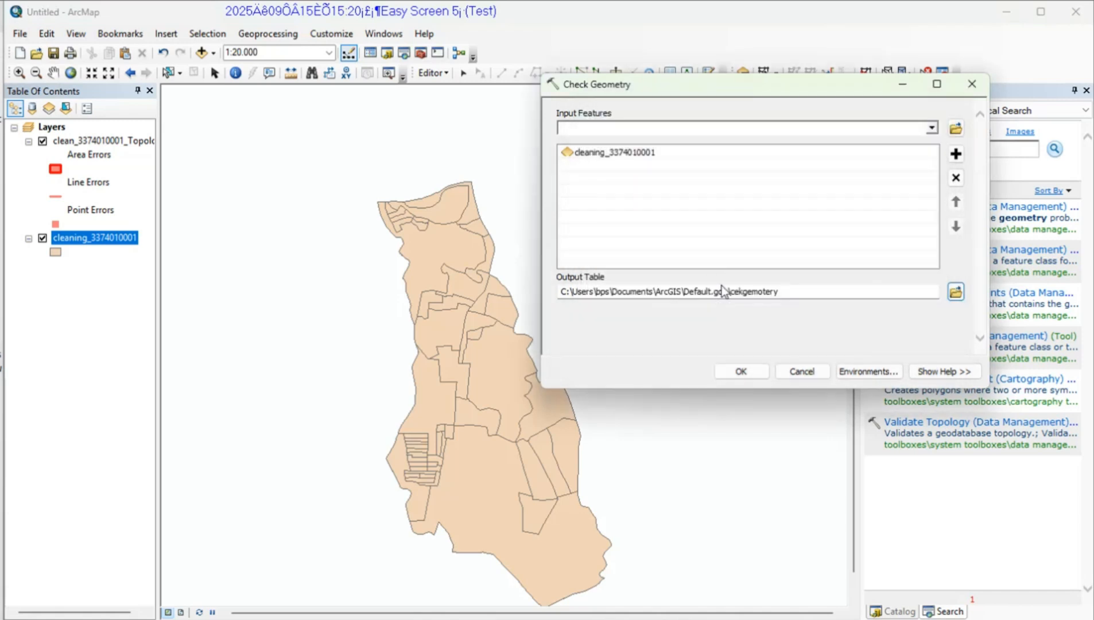
{"action": "left_click", "coordinate": [733, 371]}
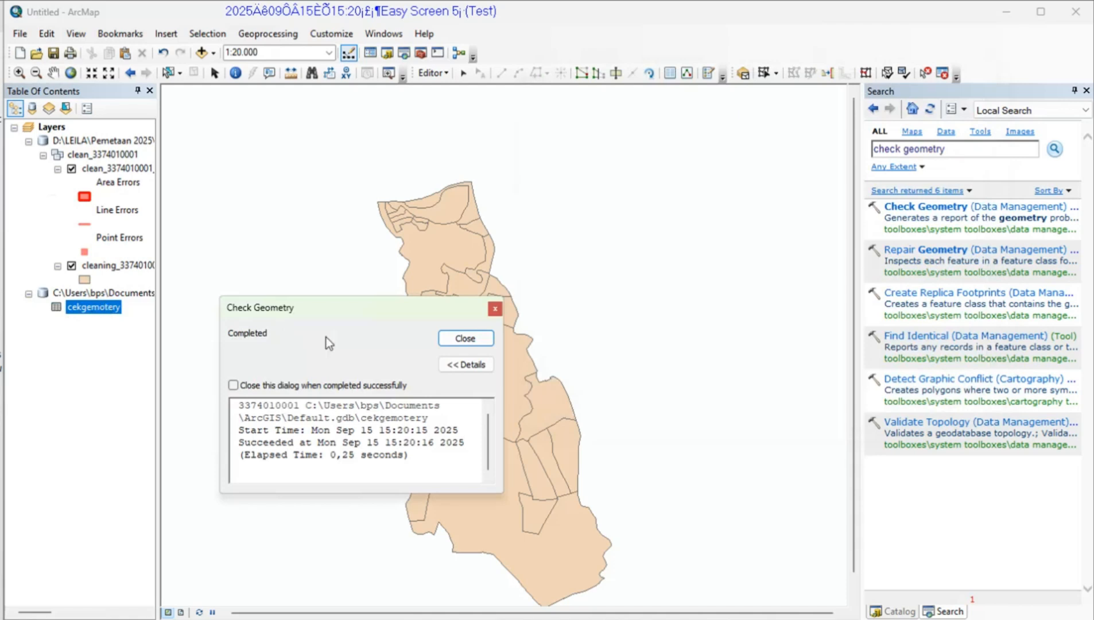
{"action": "left_click", "coordinate": [494, 309]}
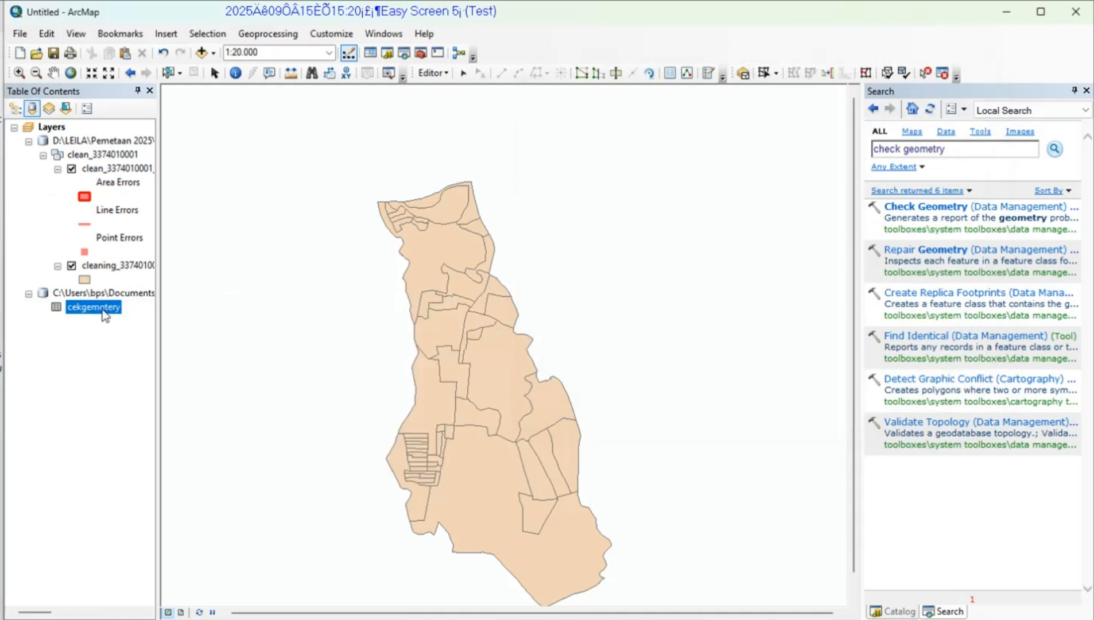
Open the cekgemotery table, examine its columns for reported geometry problems, and close it
{"action": "right_click", "coordinate": [104, 311]}
{"action": "left_click", "coordinate": [139, 318]}
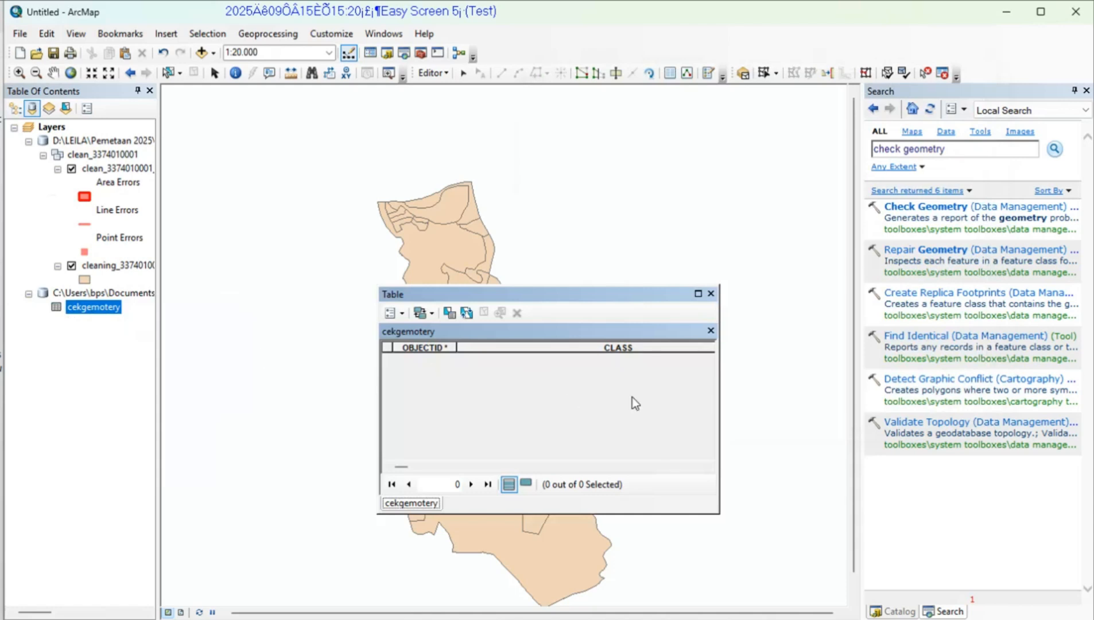
{"action": "scroll", "coordinate": [506, 397], "scroll_direction": "right", "scroll_amount": 3}
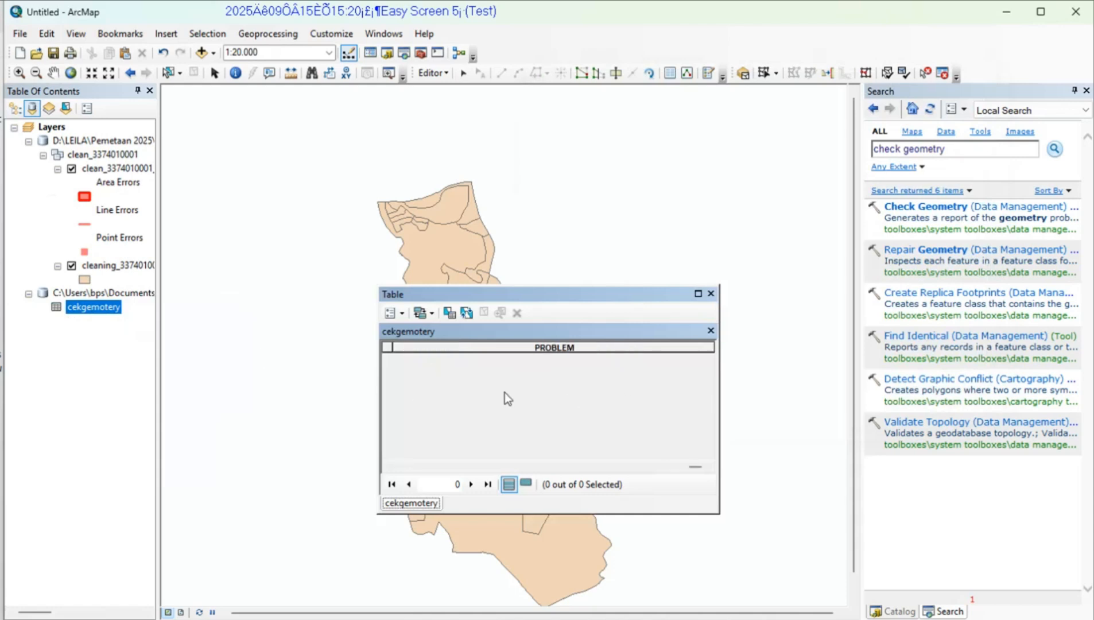
{"action": "scroll", "coordinate": [594, 372], "scroll_direction": "left", "scroll_amount": 3}
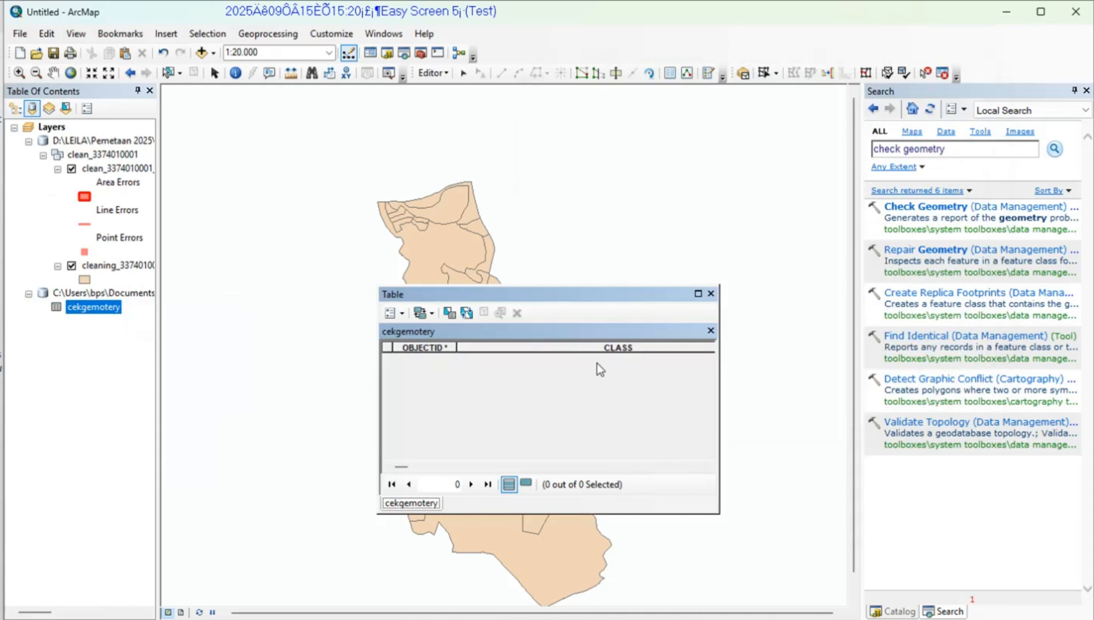
{"action": "left_click", "coordinate": [711, 294]}
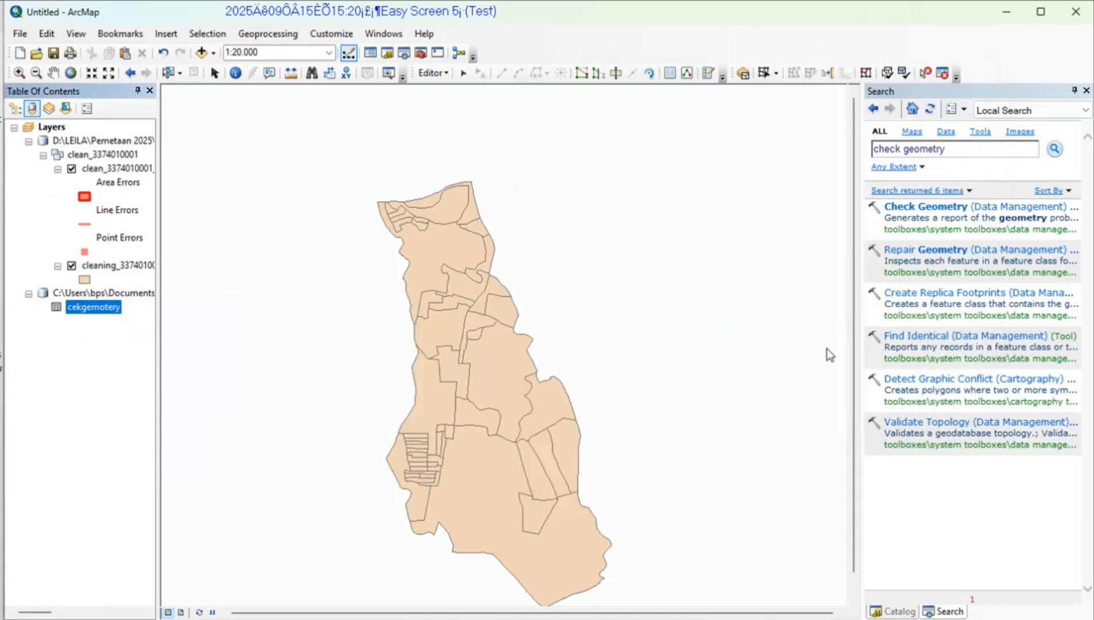
{"action": "left_click", "coordinate": [908, 269]}
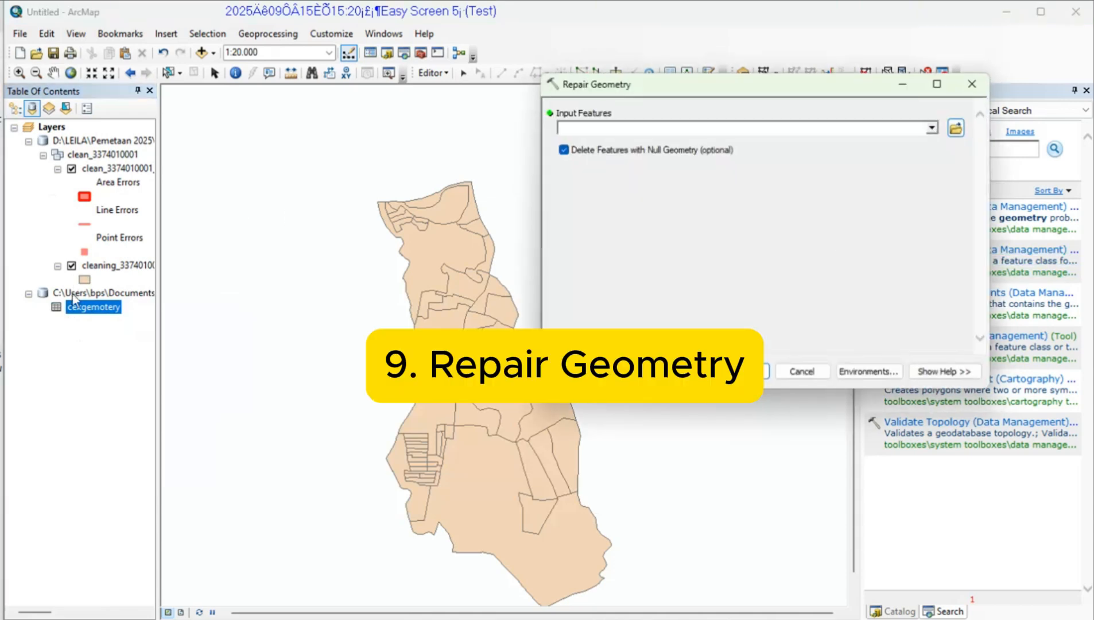
{"action": "left_click_drag", "start_coordinate": [115, 265], "coordinate": [634, 137]}
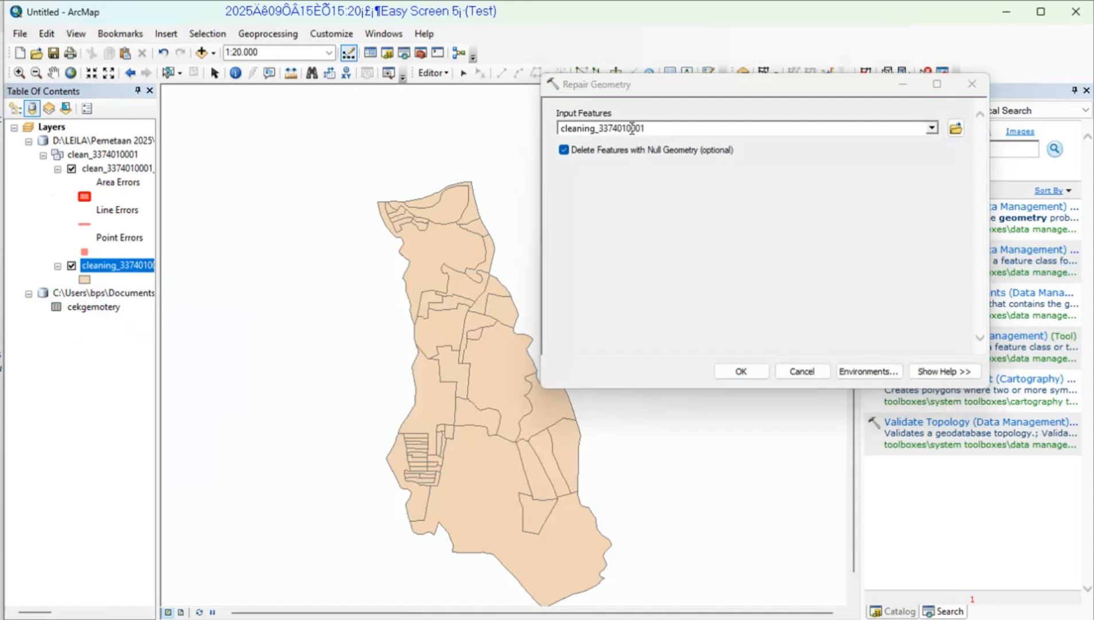
{"action": "left_click", "coordinate": [741, 372]}
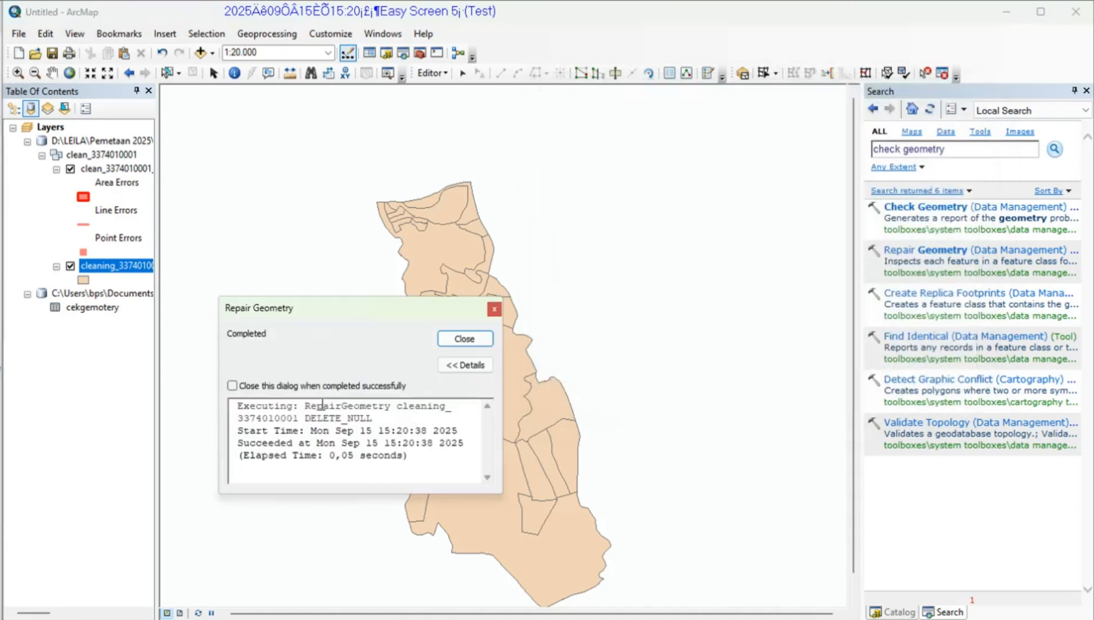
{"action": "left_click", "coordinate": [497, 312]}
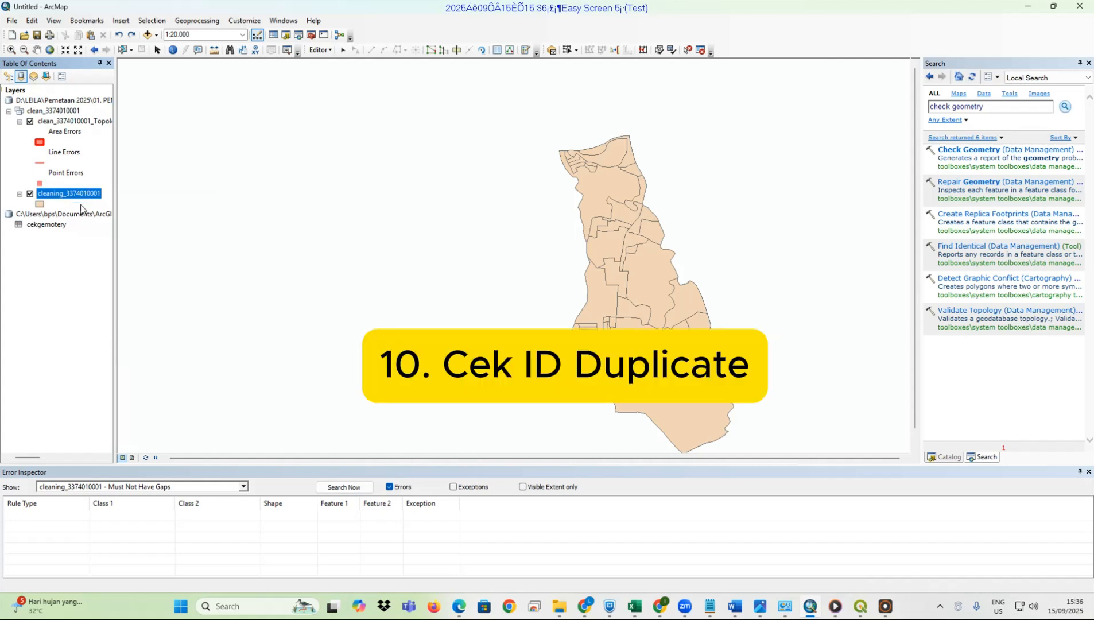
{"action": "right_click", "coordinate": [85, 197]}
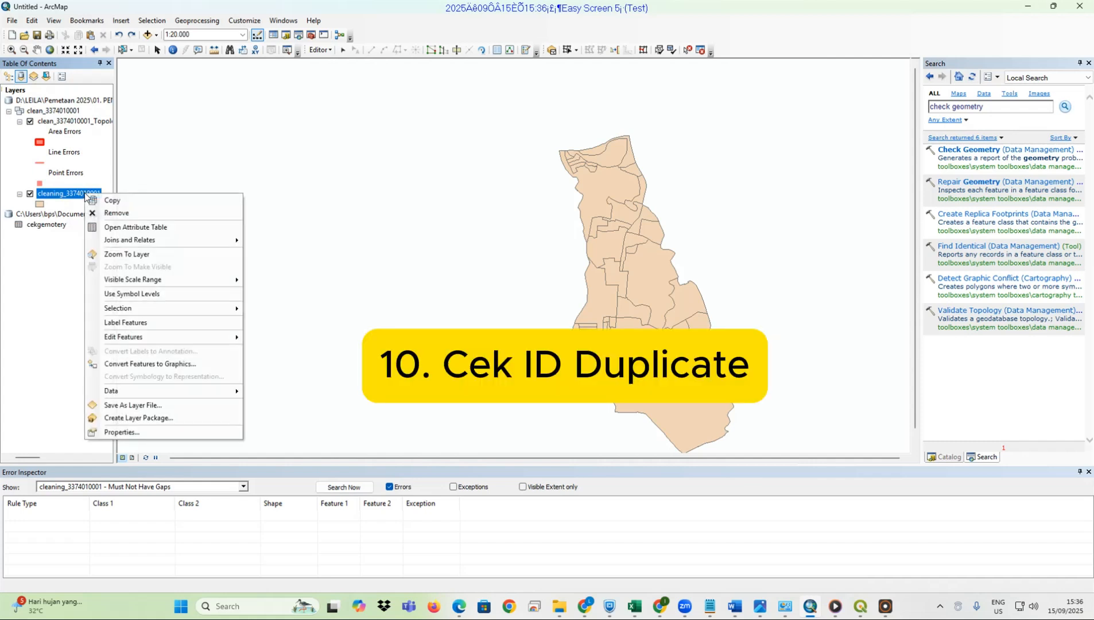
{"action": "left_click", "coordinate": [135, 227]}
{"action": "left_click", "coordinate": [629, 340]}
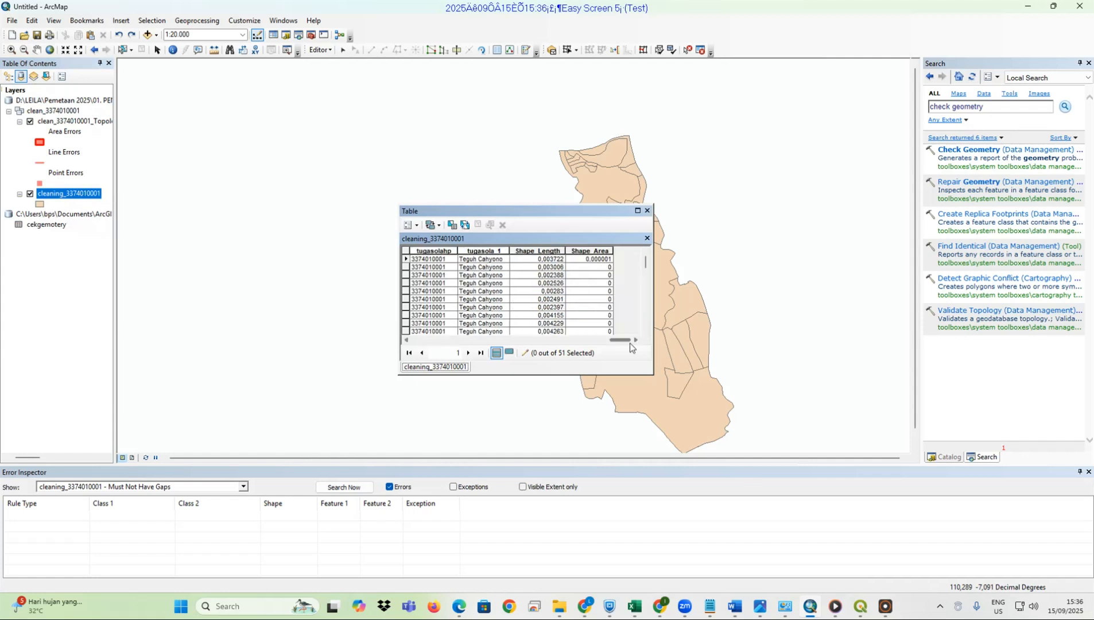
{"action": "left_click_drag", "start_coordinate": [630, 340], "coordinate": [564, 340]}
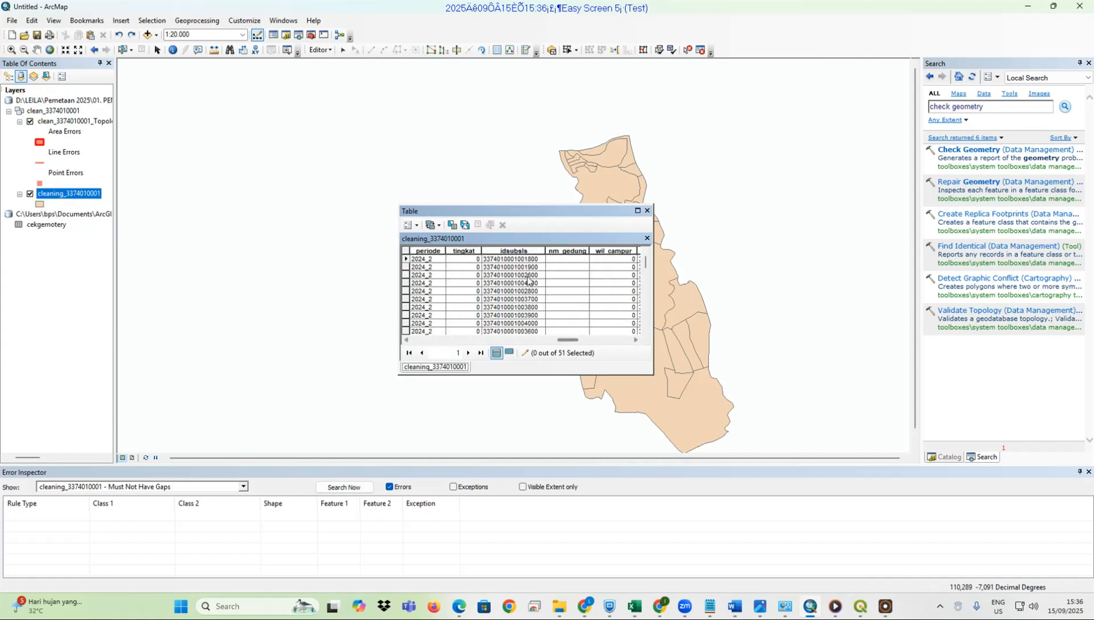
{"action": "left_click", "coordinate": [523, 253]}
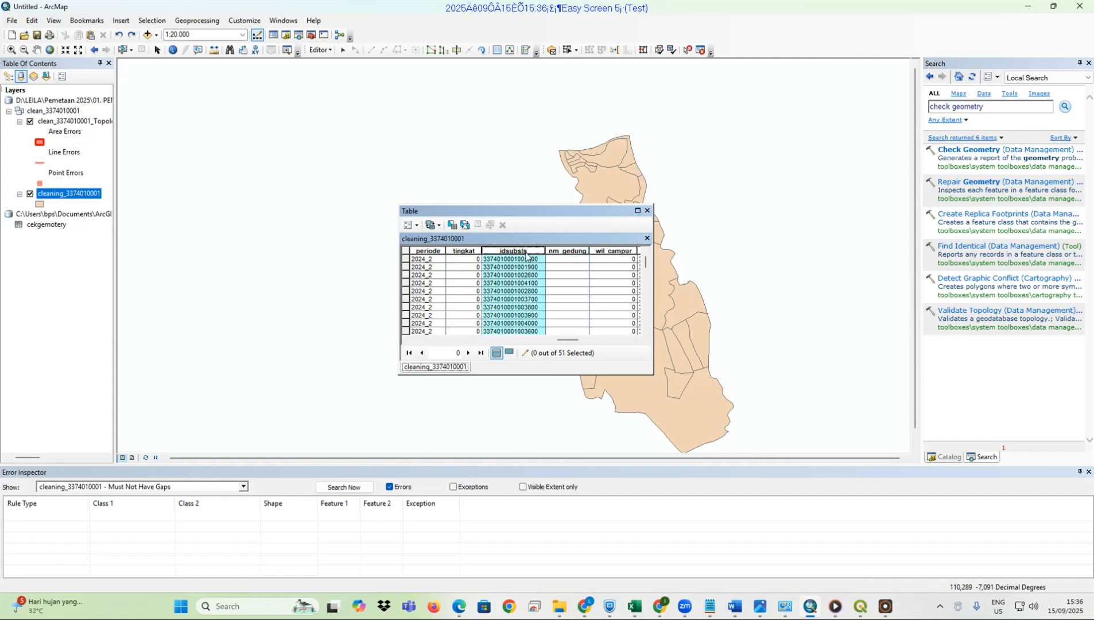
{"action": "right_click", "coordinate": [527, 256]}
{"action": "left_click", "coordinate": [554, 299]}
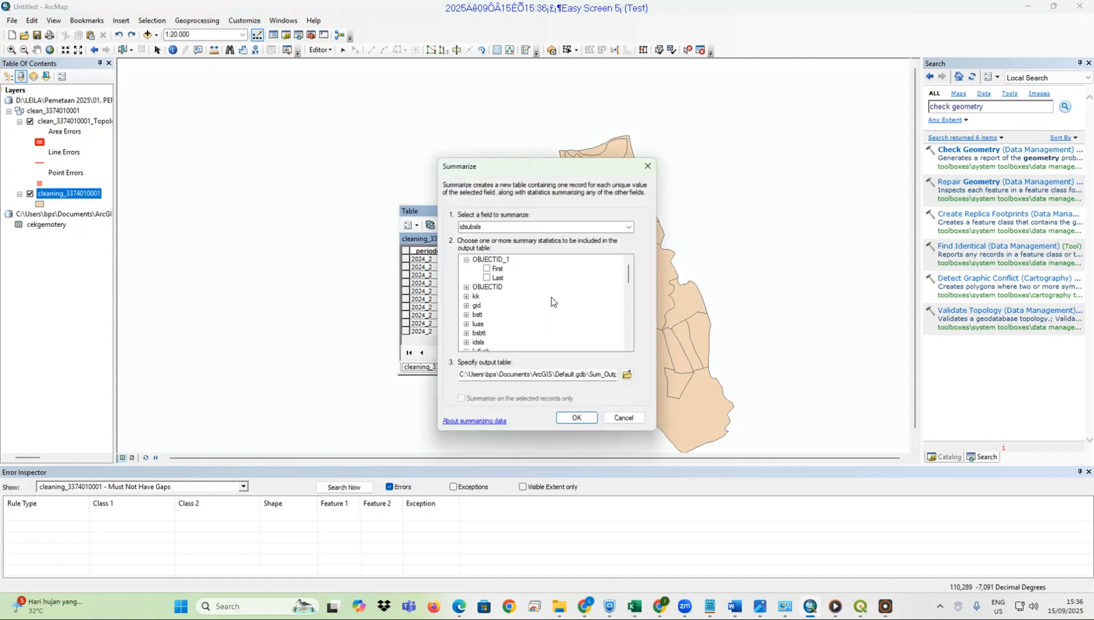
Save the summary as the dBASE table cekduplikat.dbf and add the result table to the map
{"action": "left_click", "coordinate": [628, 375]}
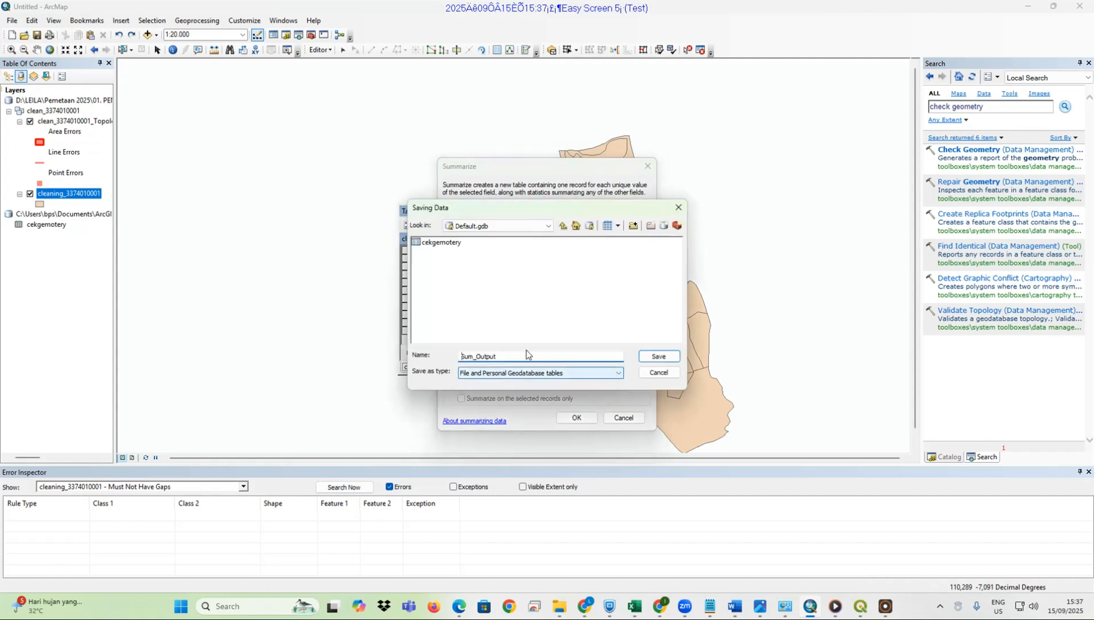
{"action": "double_click", "coordinate": [497, 354]}
{"action": "type", "text": "ceki"}
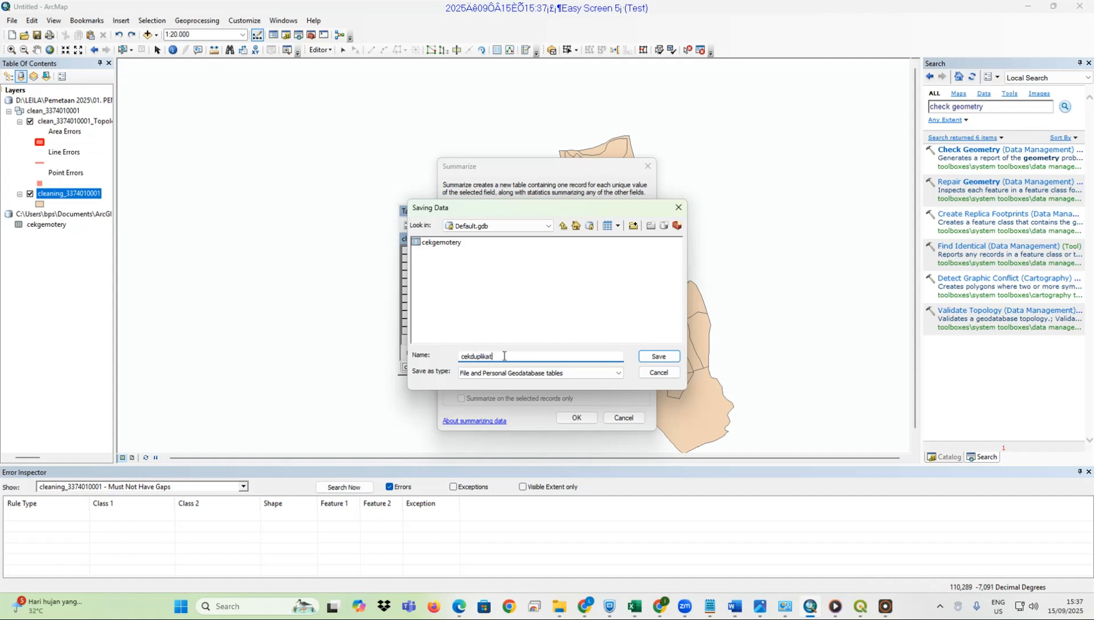
{"action": "left_click", "coordinate": [534, 373]}
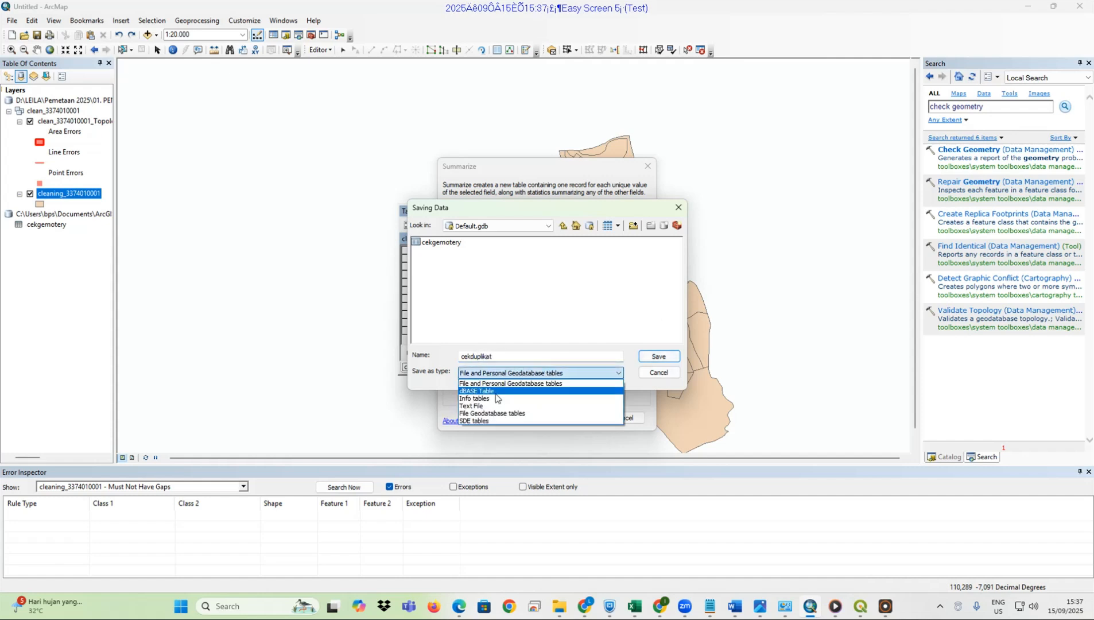
{"action": "left_click", "coordinate": [489, 393]}
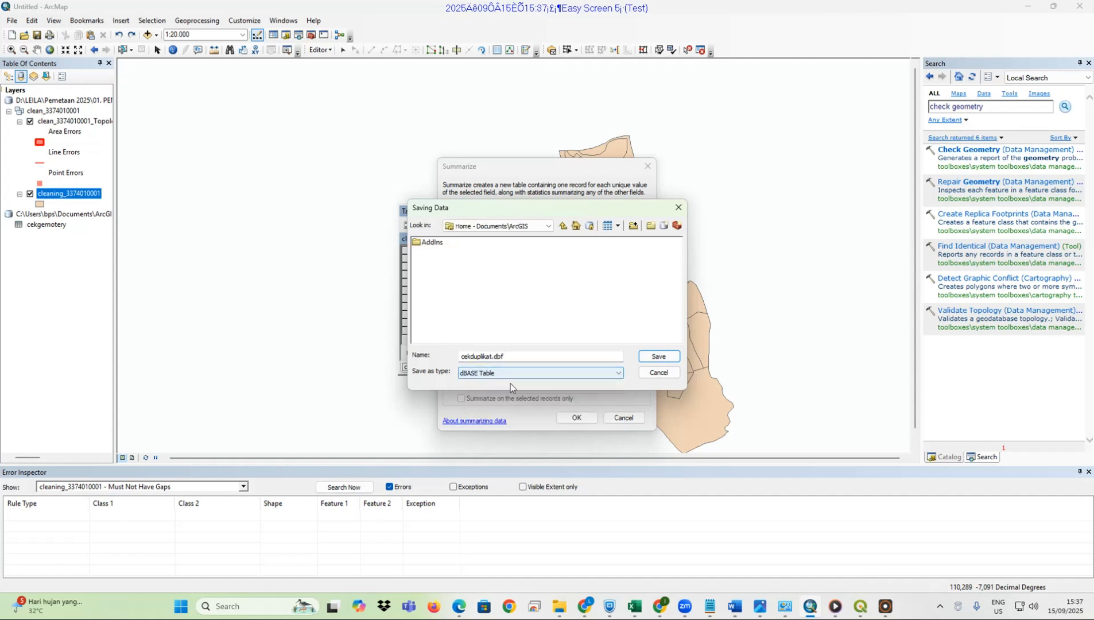
{"action": "left_click", "coordinate": [653, 358]}
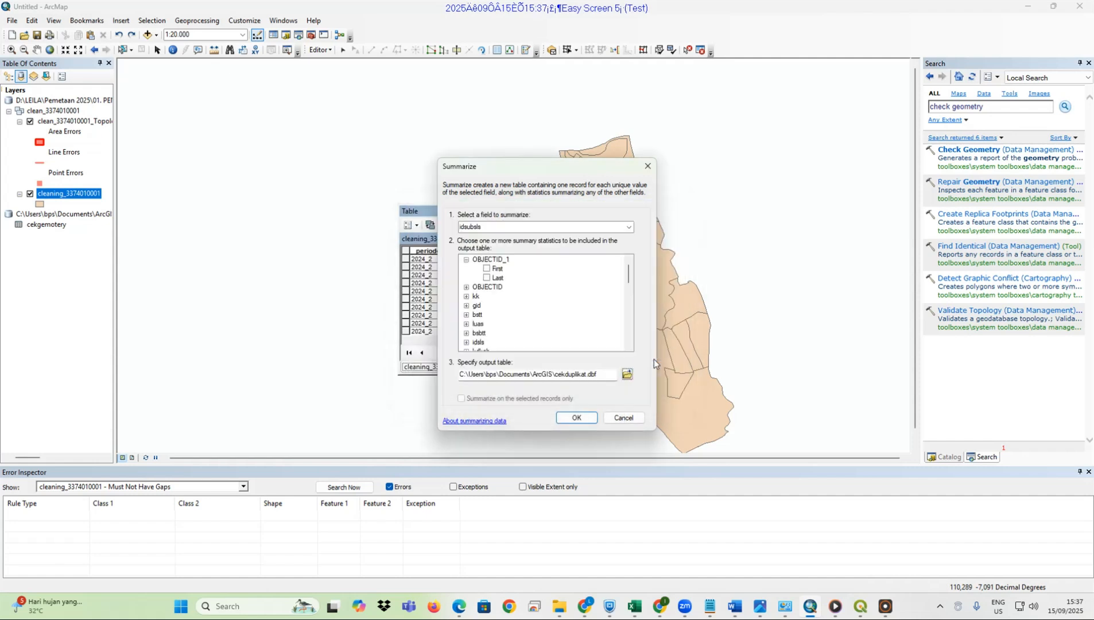
{"action": "left_click", "coordinate": [593, 421]}
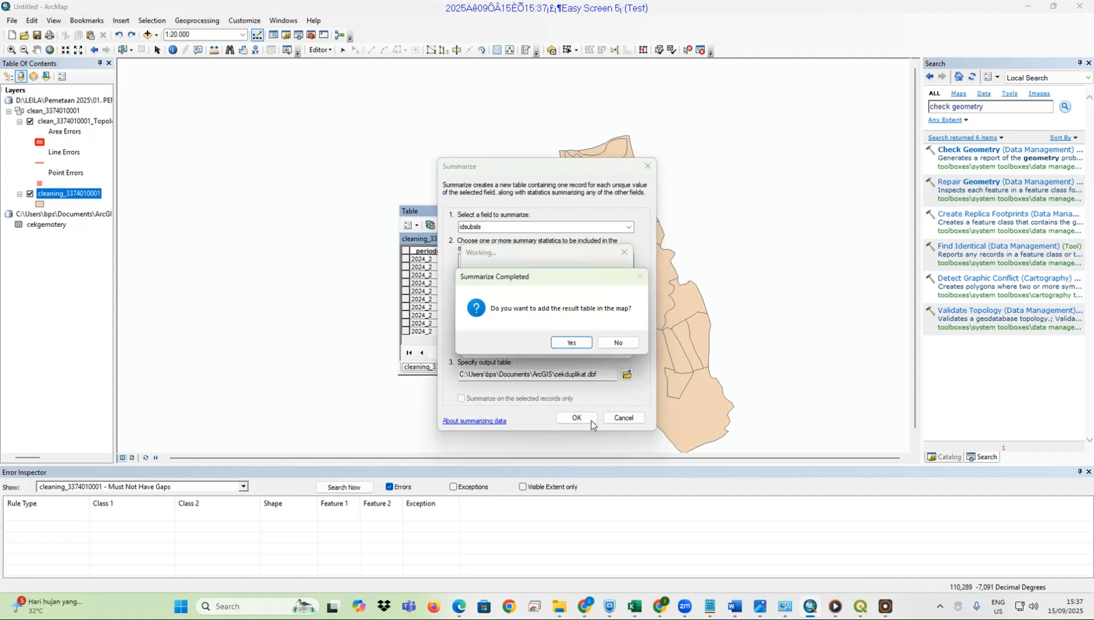
{"action": "left_click", "coordinate": [572, 342]}
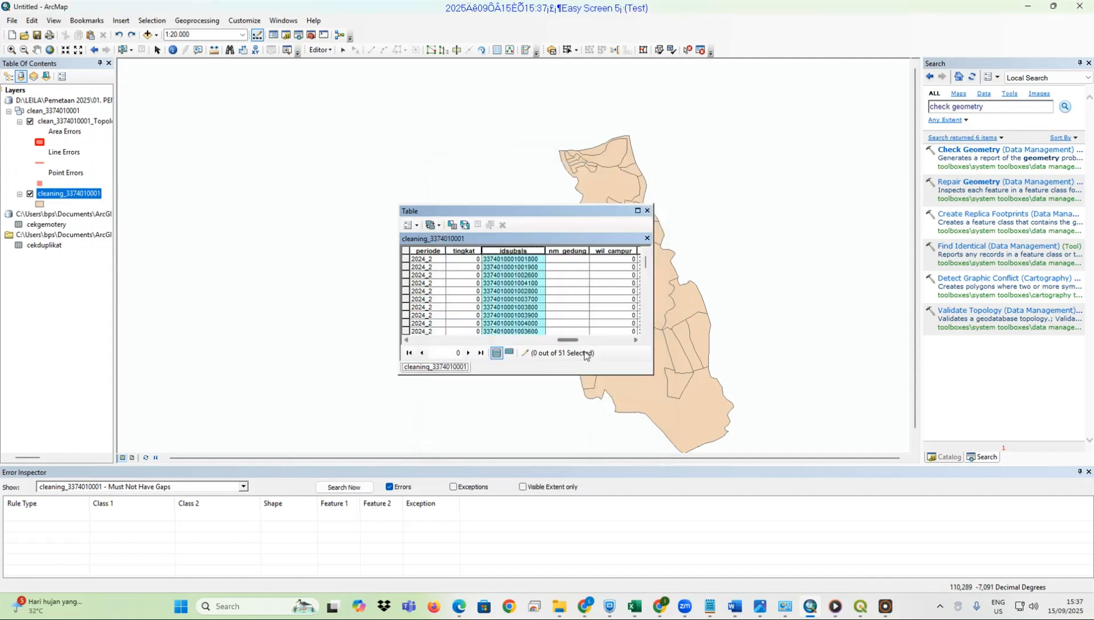
Close the layer's attribute table and examine the Count_idsubsls column of the cekduplikat table for duplicate IDs
{"action": "left_click", "coordinate": [41, 244]}
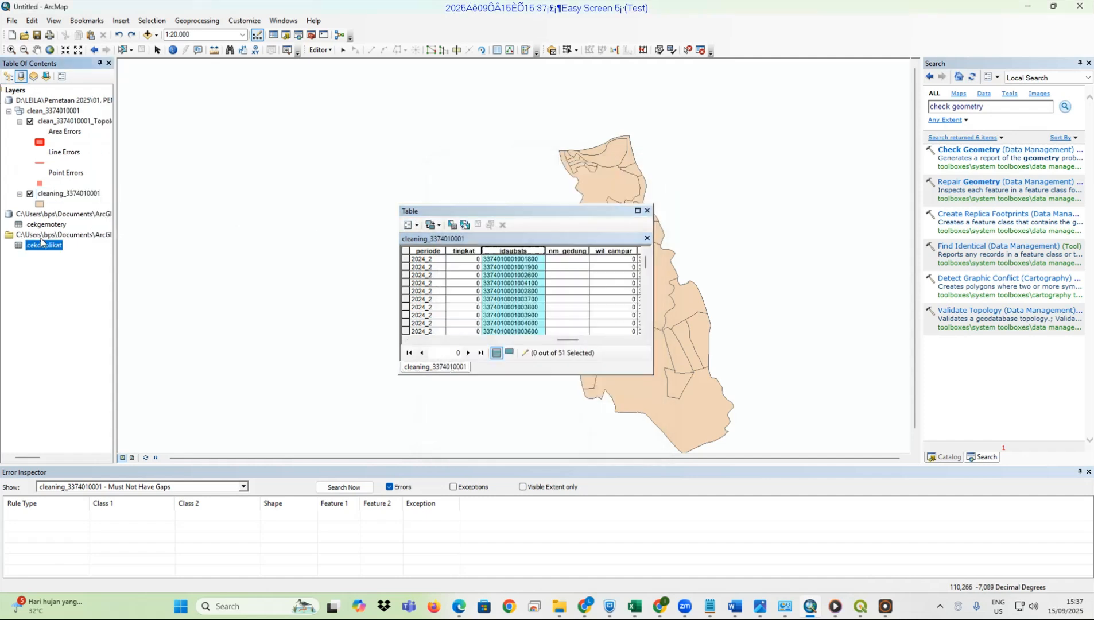
{"action": "left_click", "coordinate": [646, 210]}
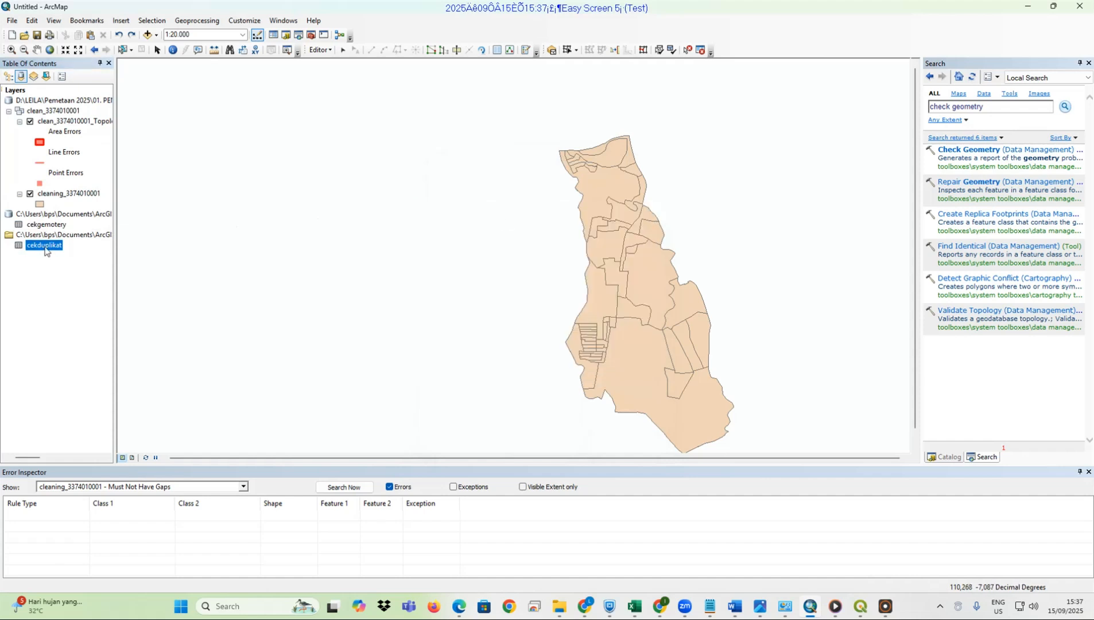
{"action": "right_click", "coordinate": [45, 250]}
{"action": "left_click", "coordinate": [64, 255]}
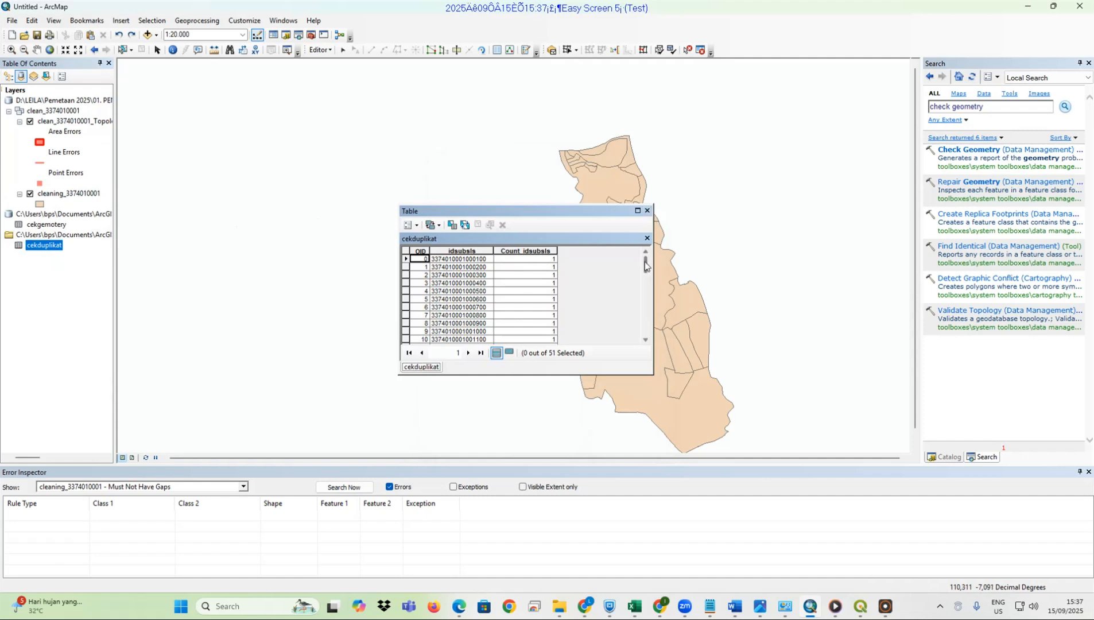
{"action": "mouse_move", "coordinate": [646, 264]}
{"action": "left_mouse_down"}
{"action": "mouse_move", "coordinate": [648, 339]}
{"action": "mouse_move", "coordinate": [649, 273]}
{"action": "left_mouse_up"}
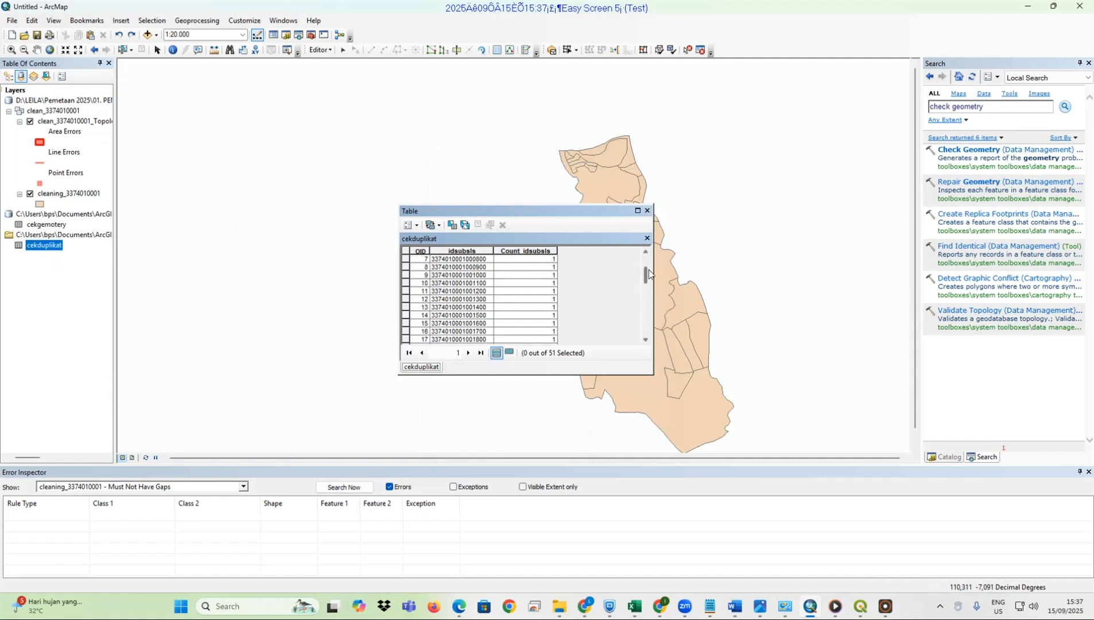
{"action": "scroll", "coordinate": [537, 294], "scroll_direction": "down", "scroll_amount": 10}
{"action": "scroll", "coordinate": [529, 293], "scroll_direction": "down", "scroll_amount": 2}
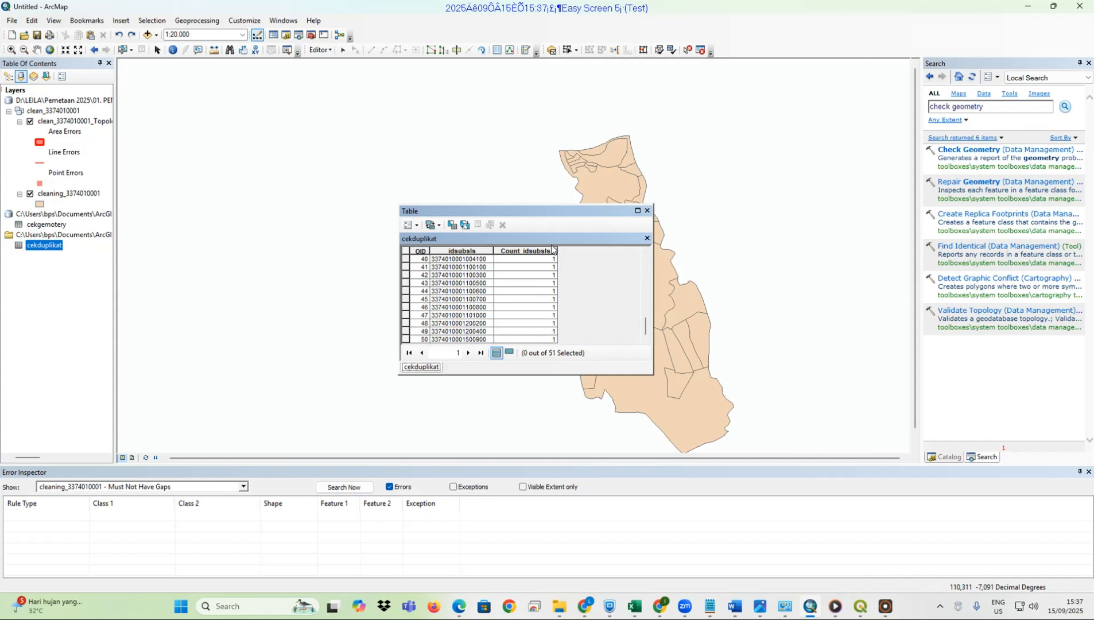
{"action": "left_click", "coordinate": [647, 211]}
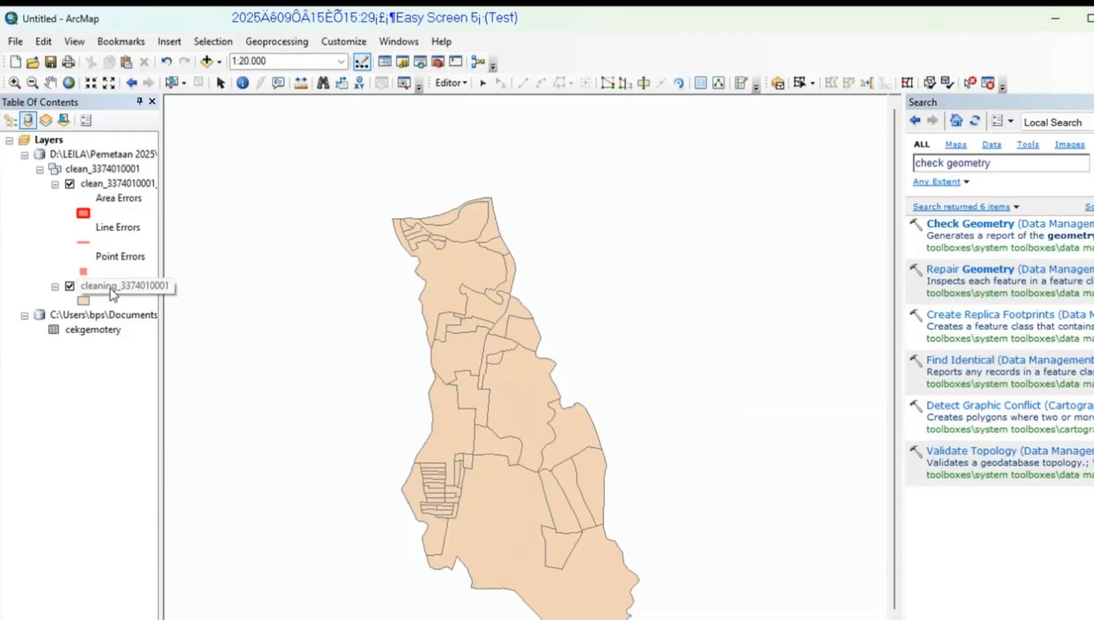
{"action": "right_click", "coordinate": [113, 295]}
{"action": "mouse_move", "coordinate": [156, 566]}
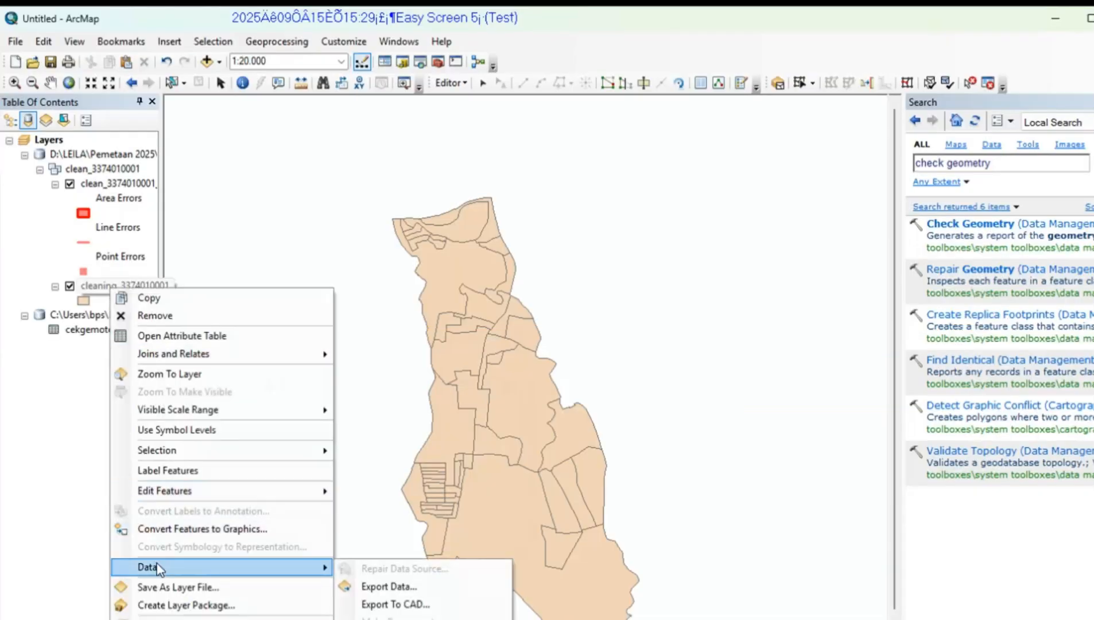
{"action": "left_click", "coordinate": [396, 586]}
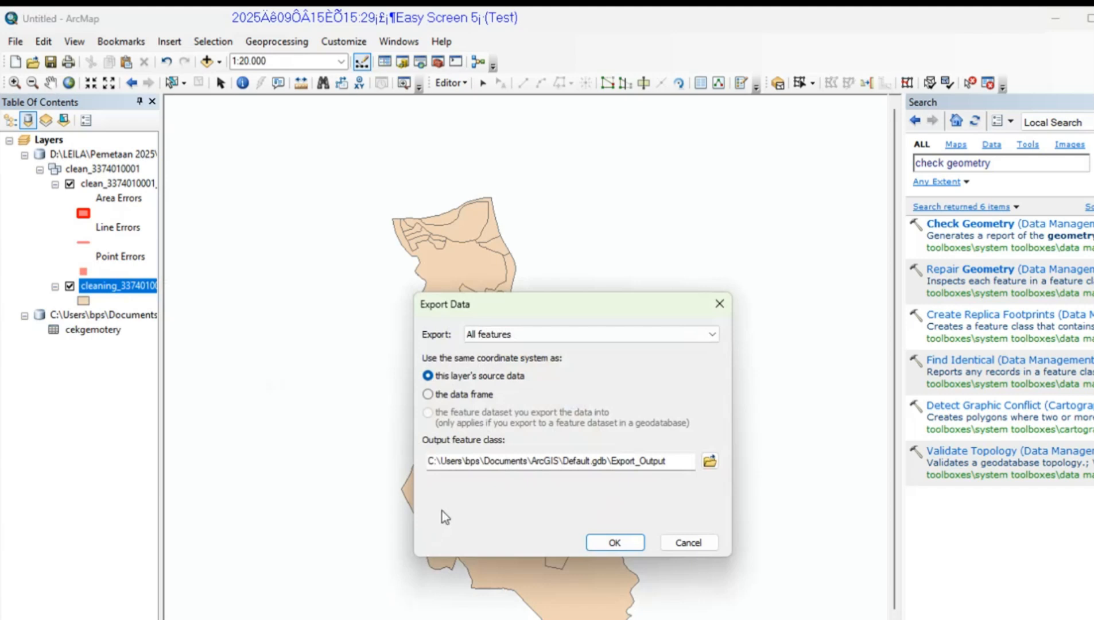
{"action": "left_click", "coordinate": [709, 461]}
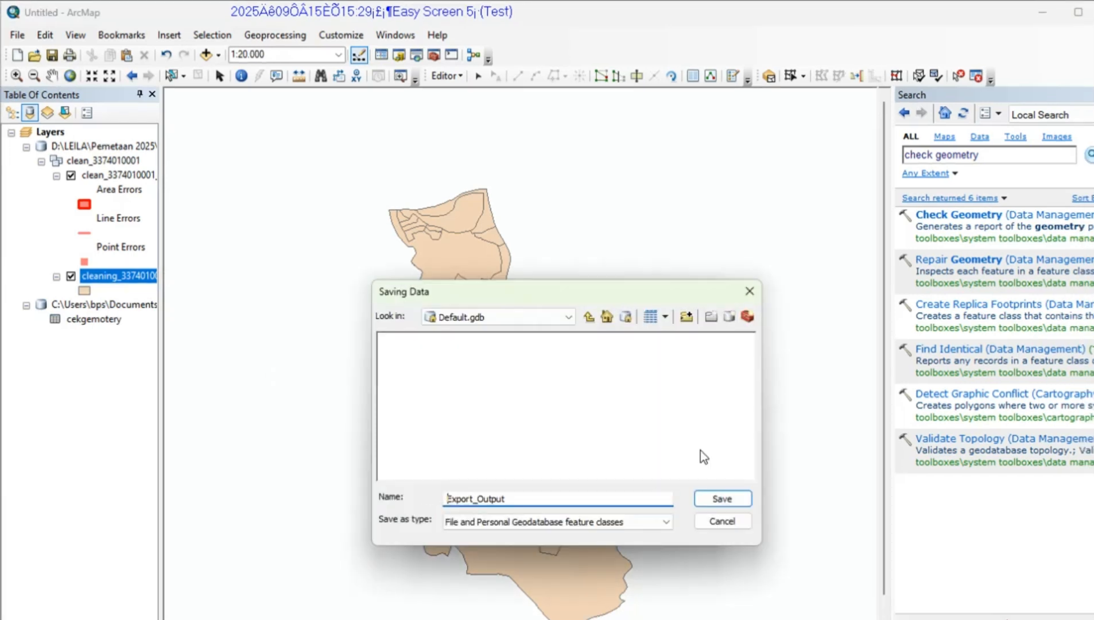
{"action": "left_click", "coordinate": [570, 317]}
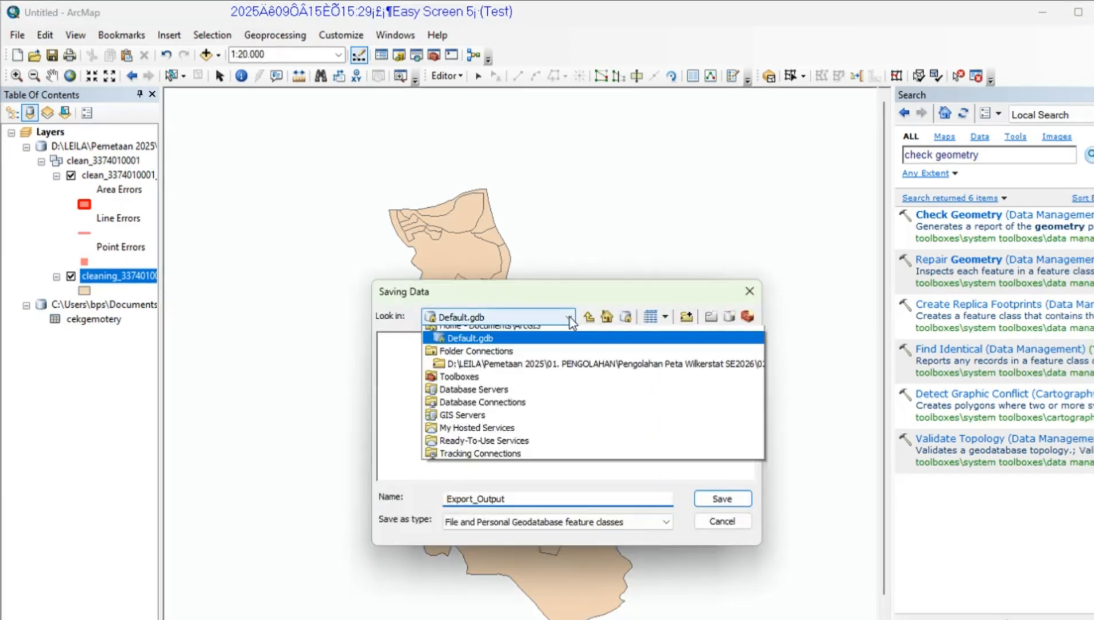
{"action": "left_click", "coordinate": [534, 372]}
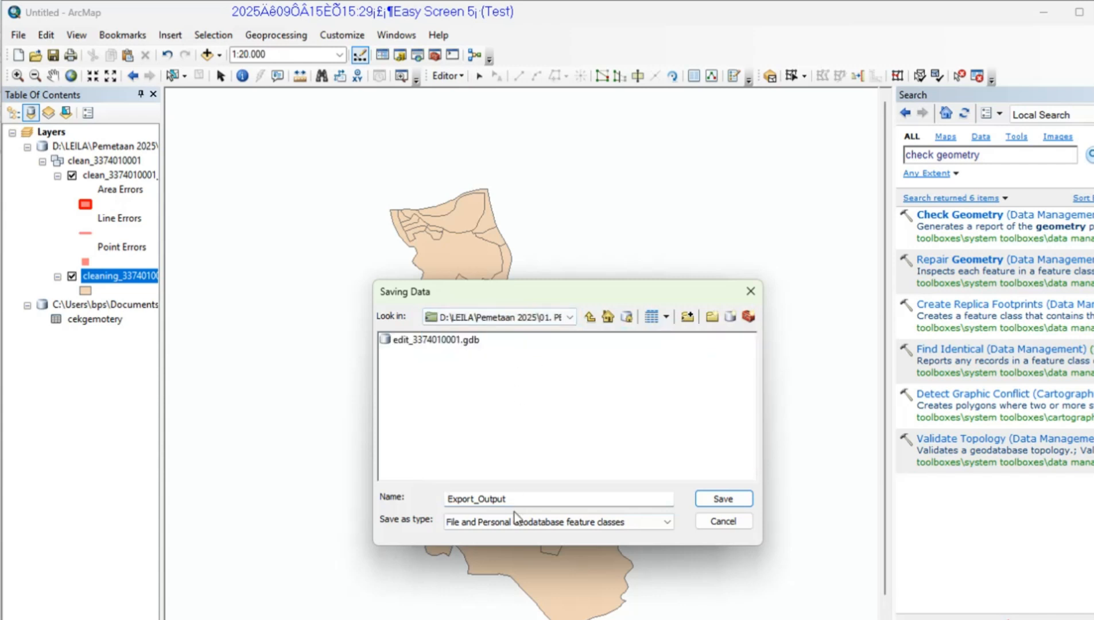
Set the export's output type to Shapefile and name the file arcgis_3374010001.shp
{"action": "left_click_drag", "start_coordinate": [519, 498], "coordinate": [393, 505]}
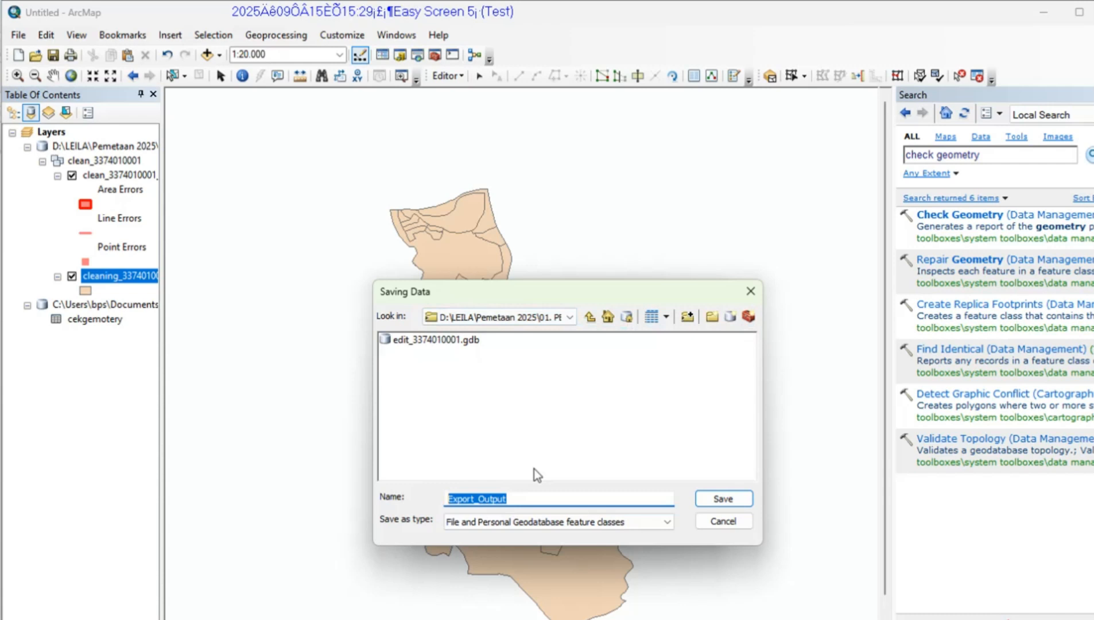
{"action": "type", "text": "clean_3374010"}
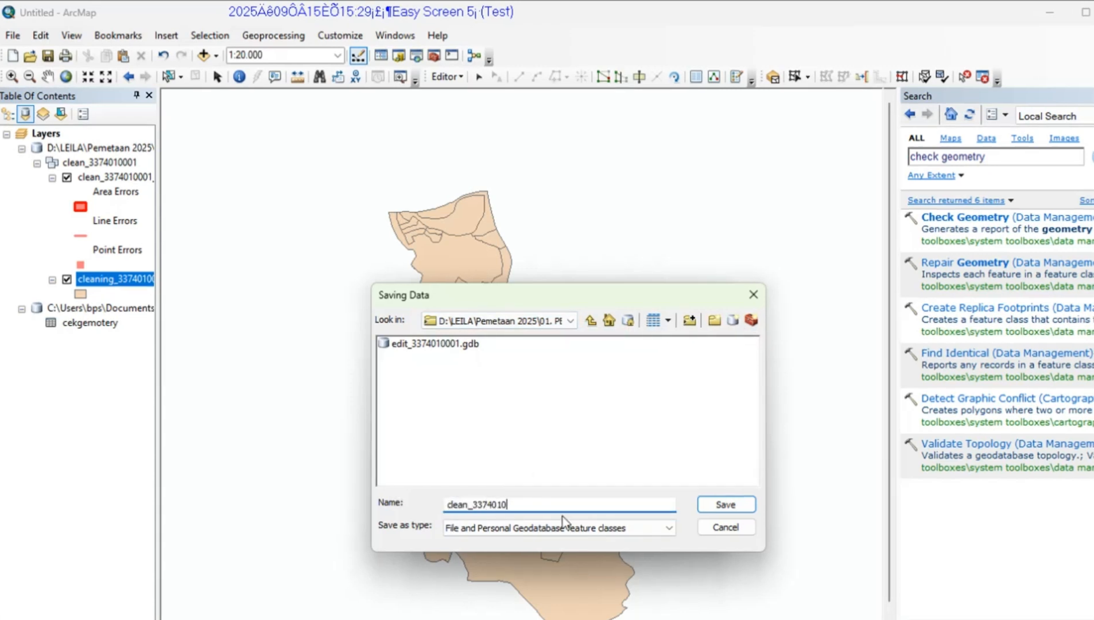
{"action": "type", "text": "001"}
{"action": "left_click", "coordinate": [499, 526]}
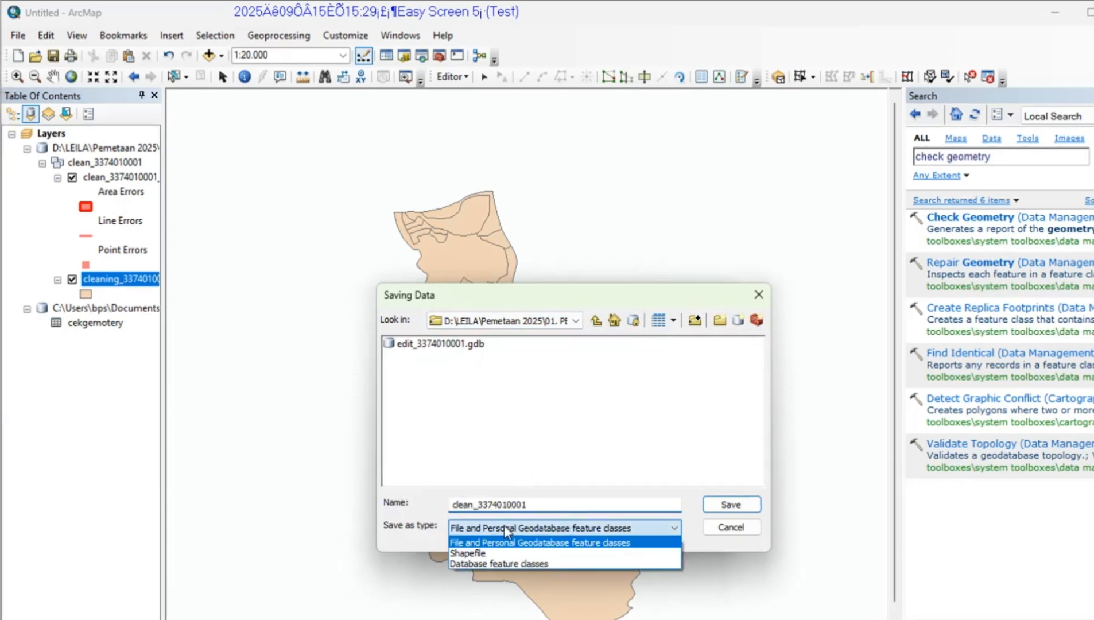
{"action": "left_click", "coordinate": [485, 553]}
{"action": "left_click", "coordinate": [472, 504]}
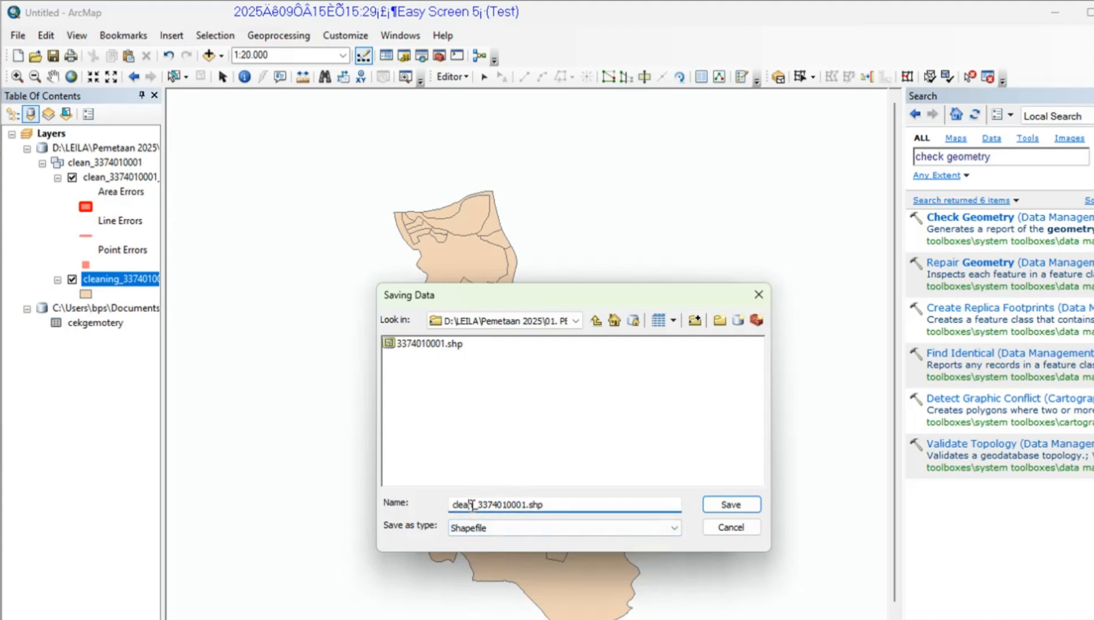
{"action": "left_click_drag", "start_coordinate": [471, 504], "coordinate": [451, 505]}
{"action": "key", "text": "BackSpace"}
{"action": "type", "text": "arcg"}
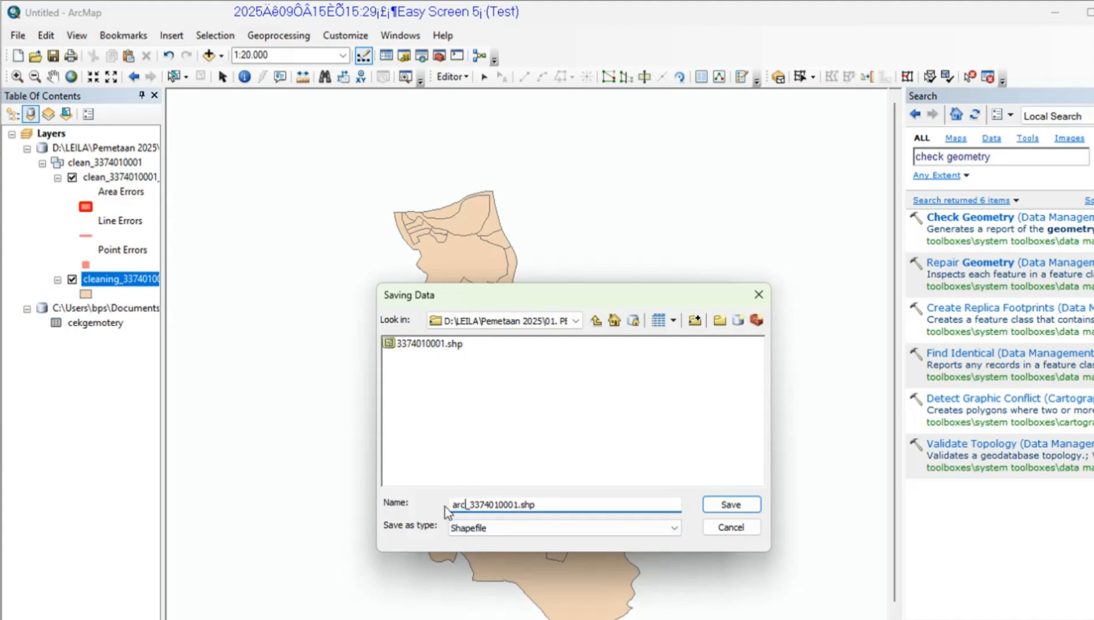
{"action": "type", "text": "is"}
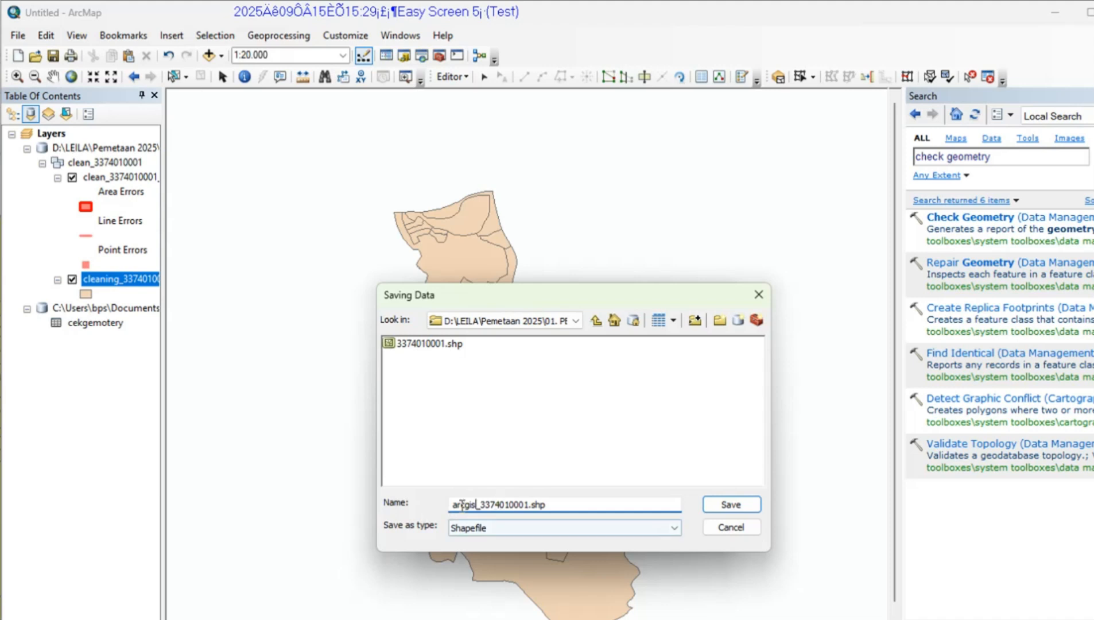
{"action": "left_click", "coordinate": [554, 504]}
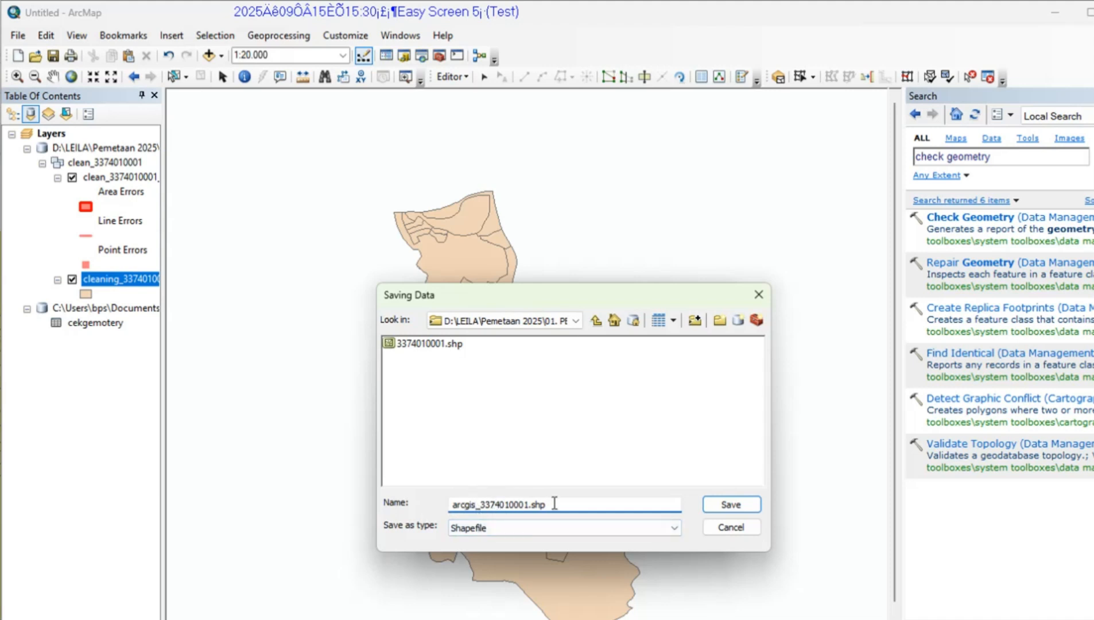
Save the output settings, run the export and add the exported shapefile to the map as a layer
{"action": "left_click", "coordinate": [718, 508]}
{"action": "left_click", "coordinate": [637, 533]}
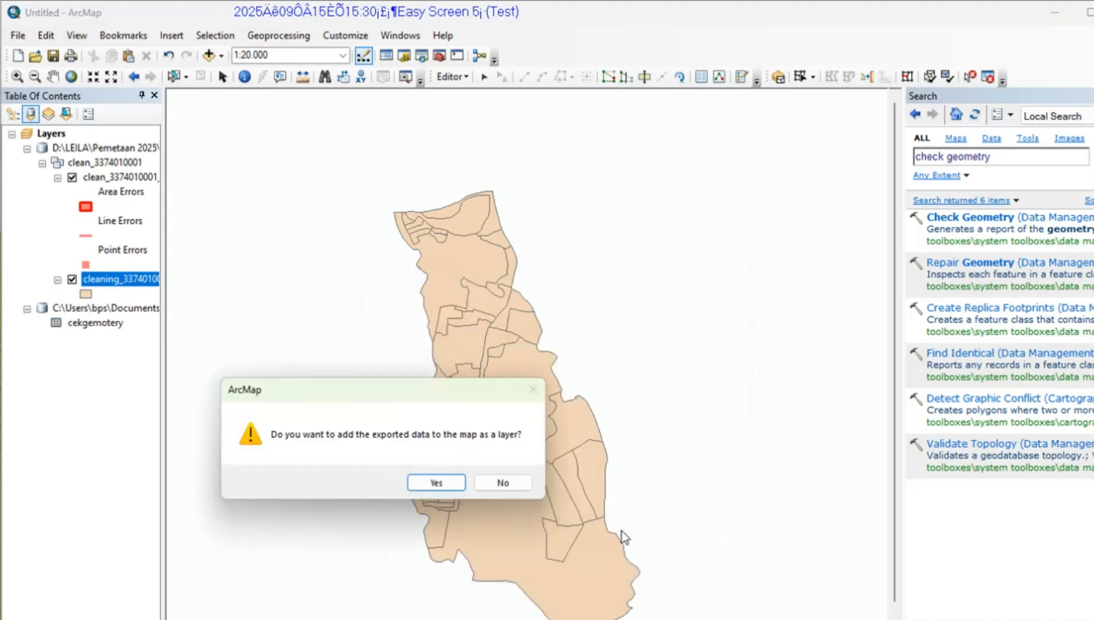
{"action": "left_click", "coordinate": [437, 478]}
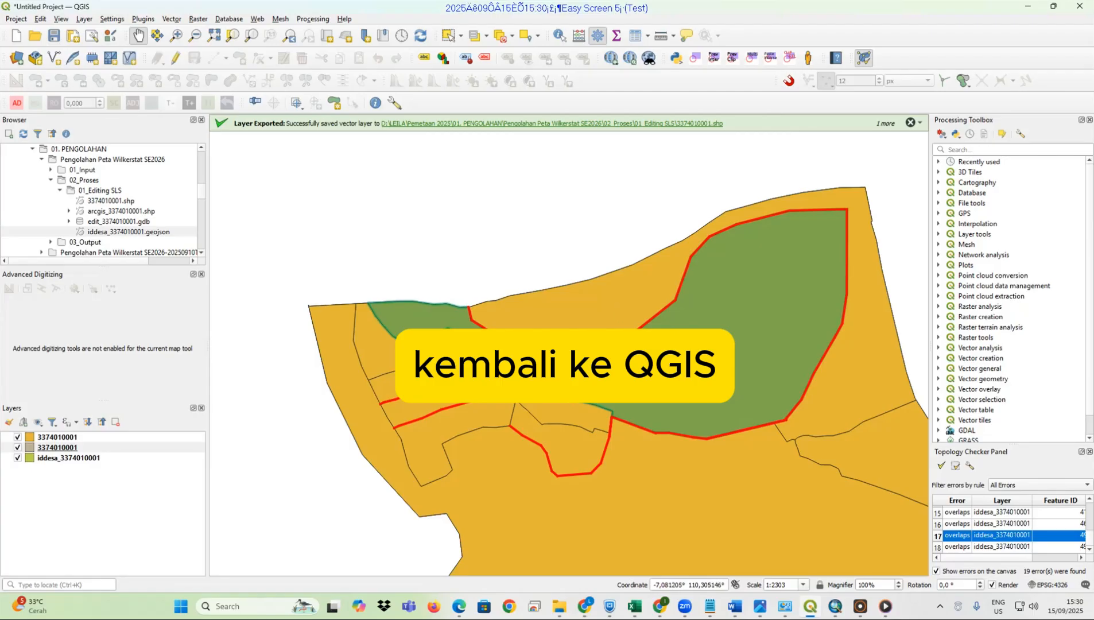
{"action": "scroll", "coordinate": [620, 313], "scroll_direction": "down", "scroll_amount": 2}
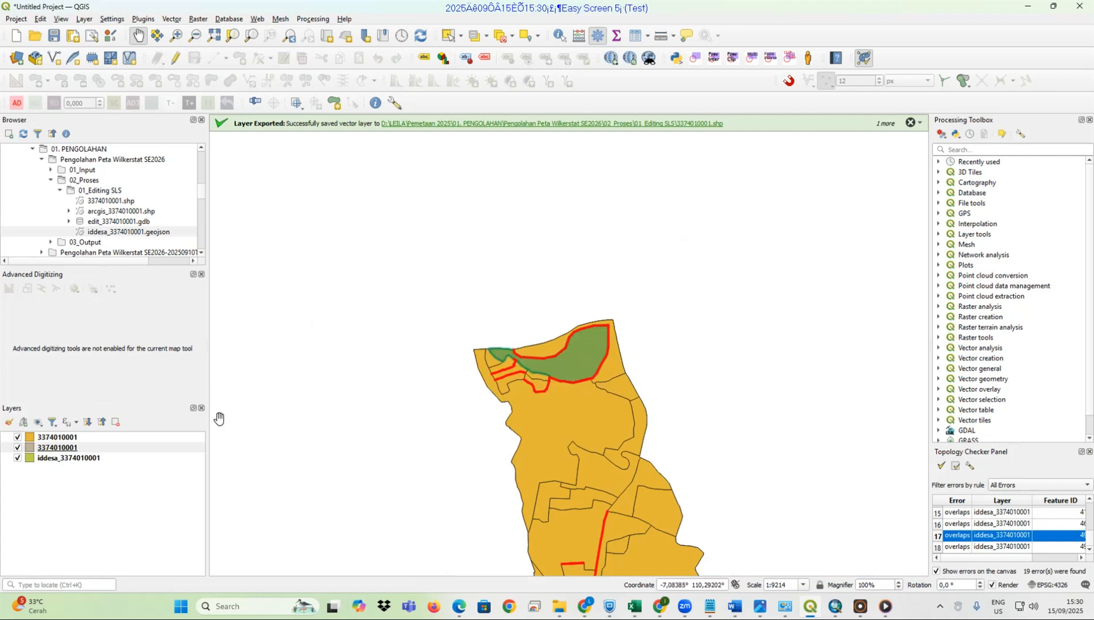
{"action": "left_click", "coordinate": [18, 447]}
{"action": "left_click", "coordinate": [17, 437]}
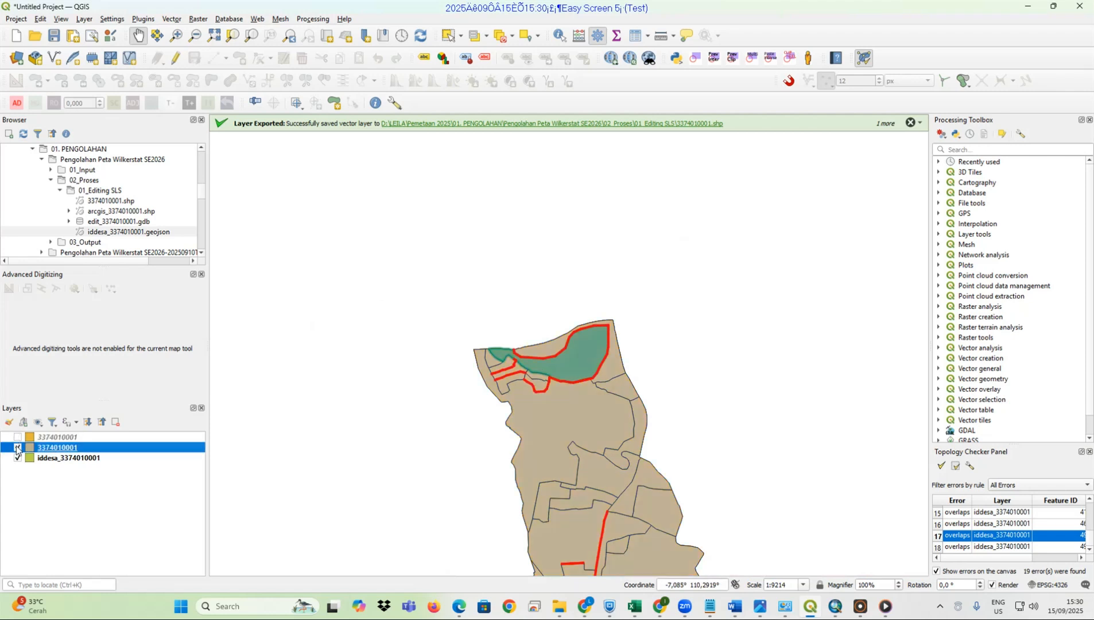
{"action": "left_click", "coordinate": [17, 458]}
{"action": "scroll", "coordinate": [572, 356], "scroll_direction": "down", "scroll_amount": 1}
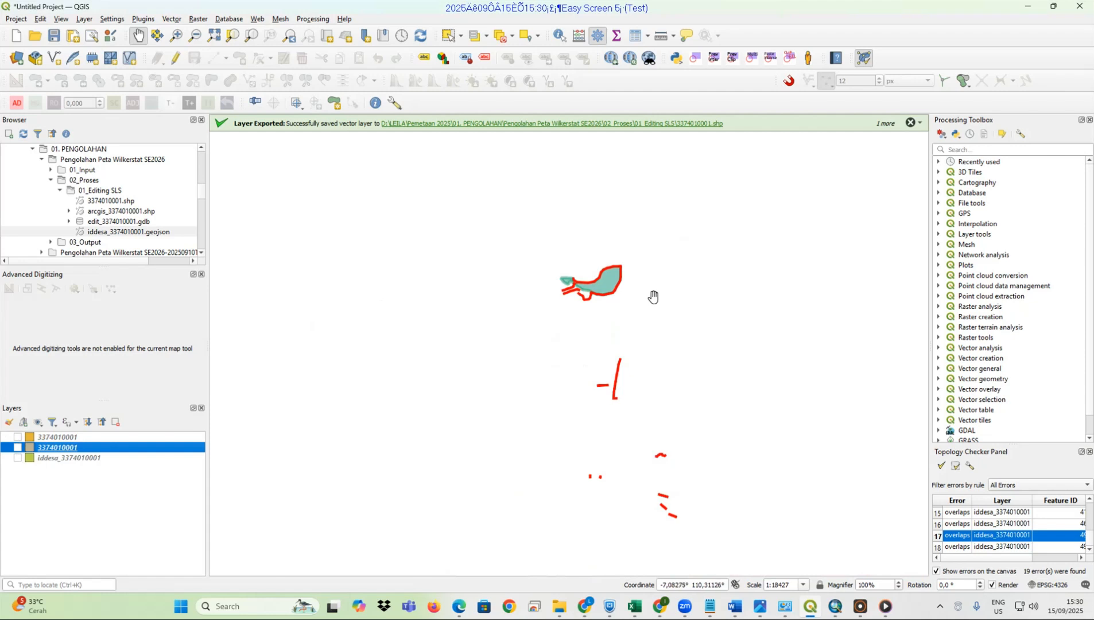
Discard the current QGIS project without saving and open a new empty EPSG:4326 project
{"action": "left_click", "coordinate": [16, 37]}
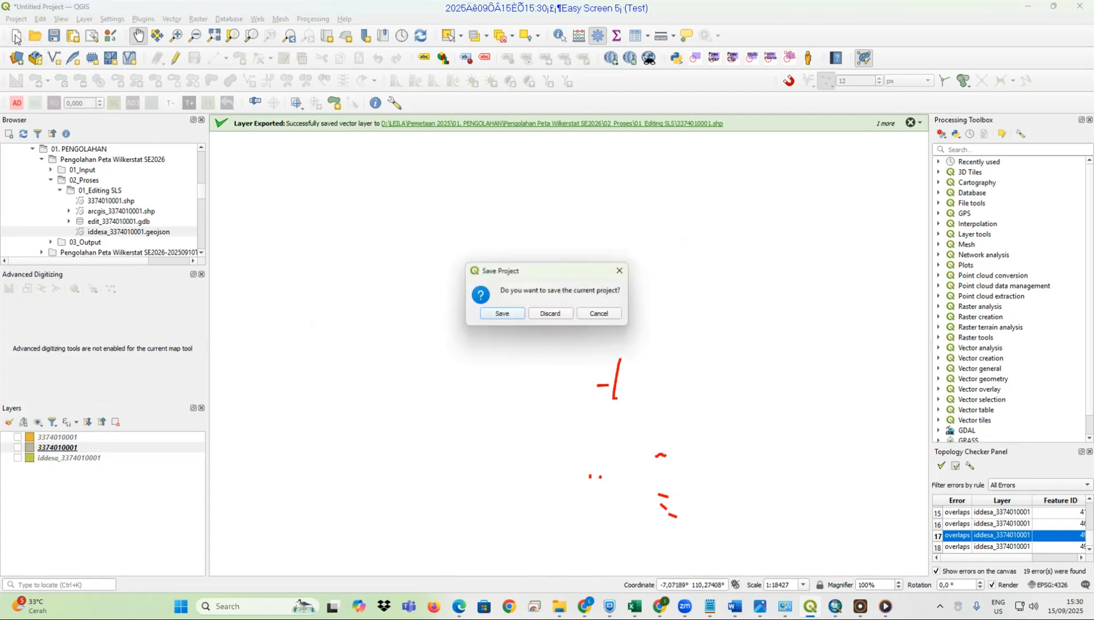
{"action": "left_click", "coordinate": [545, 315]}
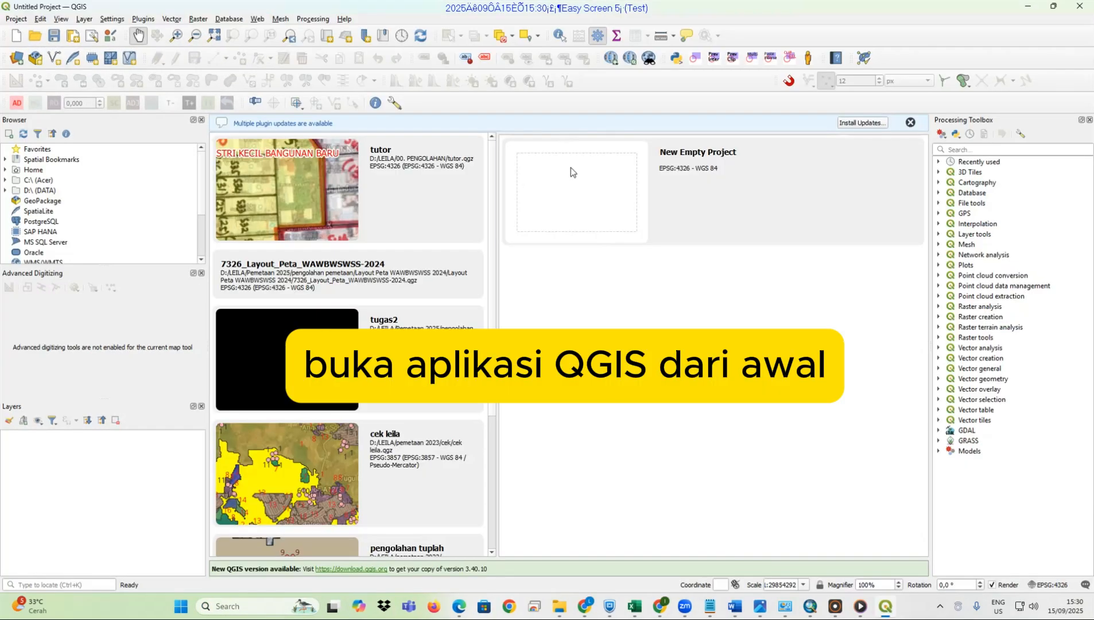
{"action": "left_click", "coordinate": [571, 169]}
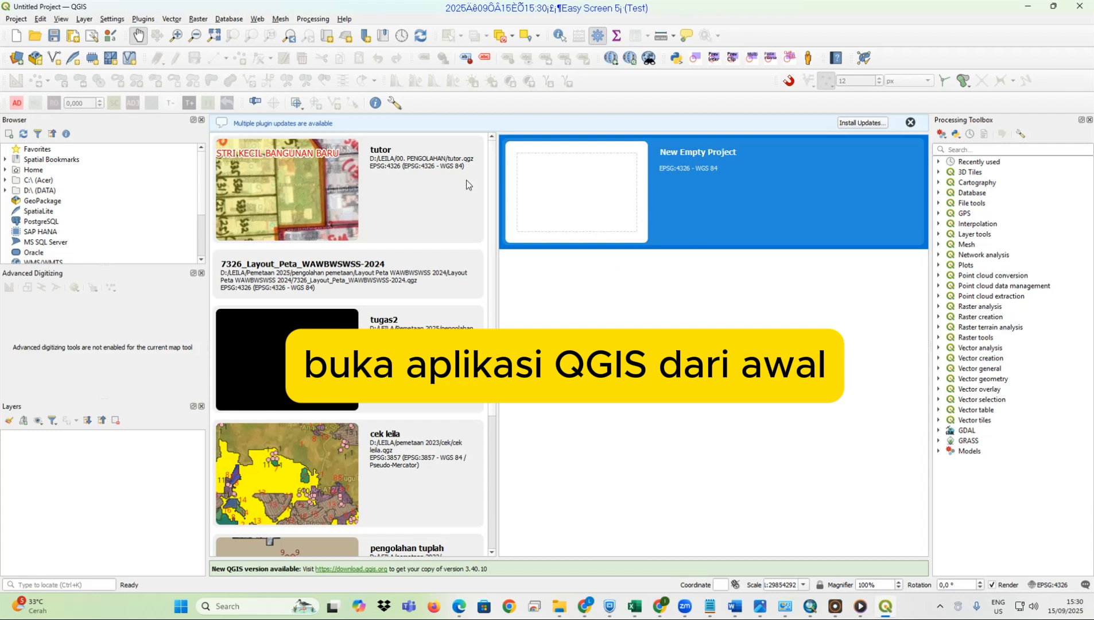
{"action": "double_click", "coordinate": [576, 207]}
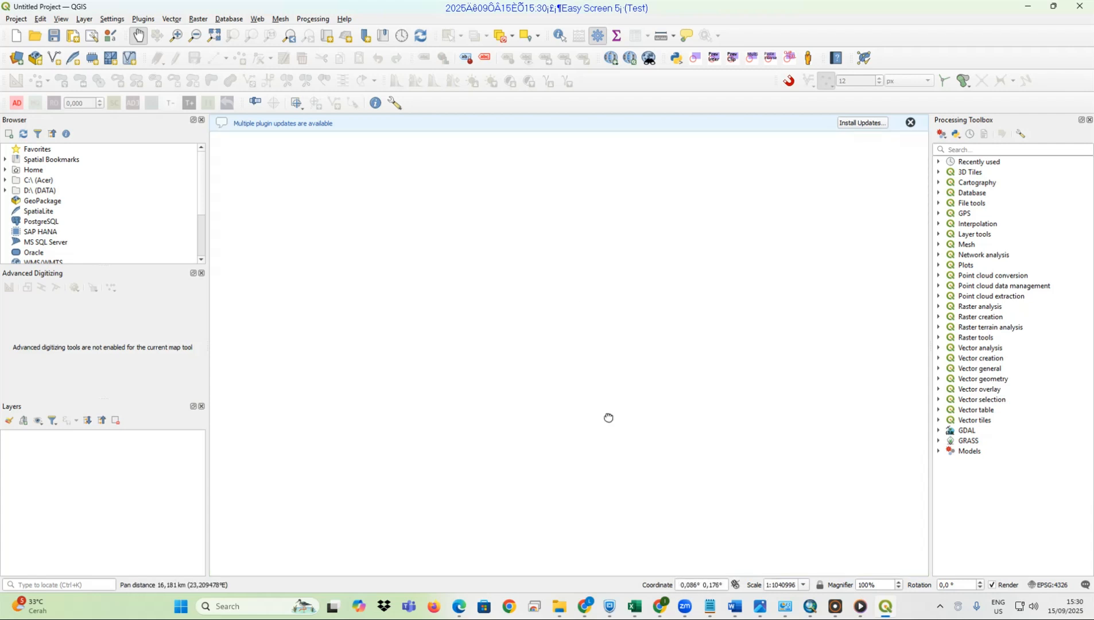
{"action": "left_click_drag", "start_coordinate": [608, 417], "coordinate": [591, 328]}
Add arcgis_3374010001.shp from the 01_Editing SLS folder on drive D to the project and select its layer
{"action": "left_click", "coordinate": [5, 190]}
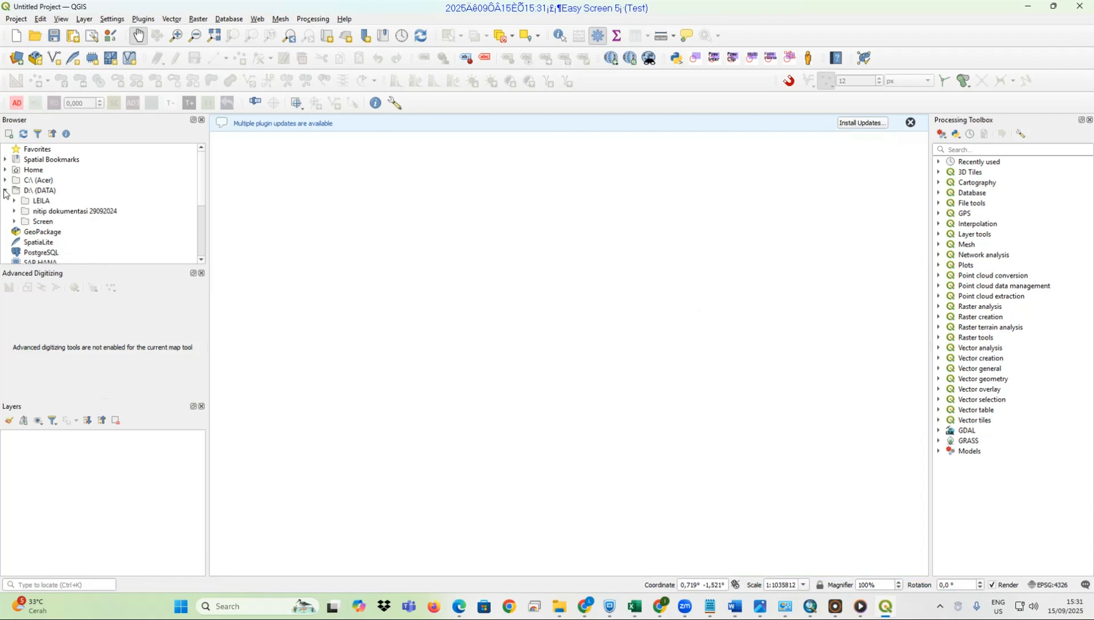
{"action": "left_click", "coordinate": [14, 200]}
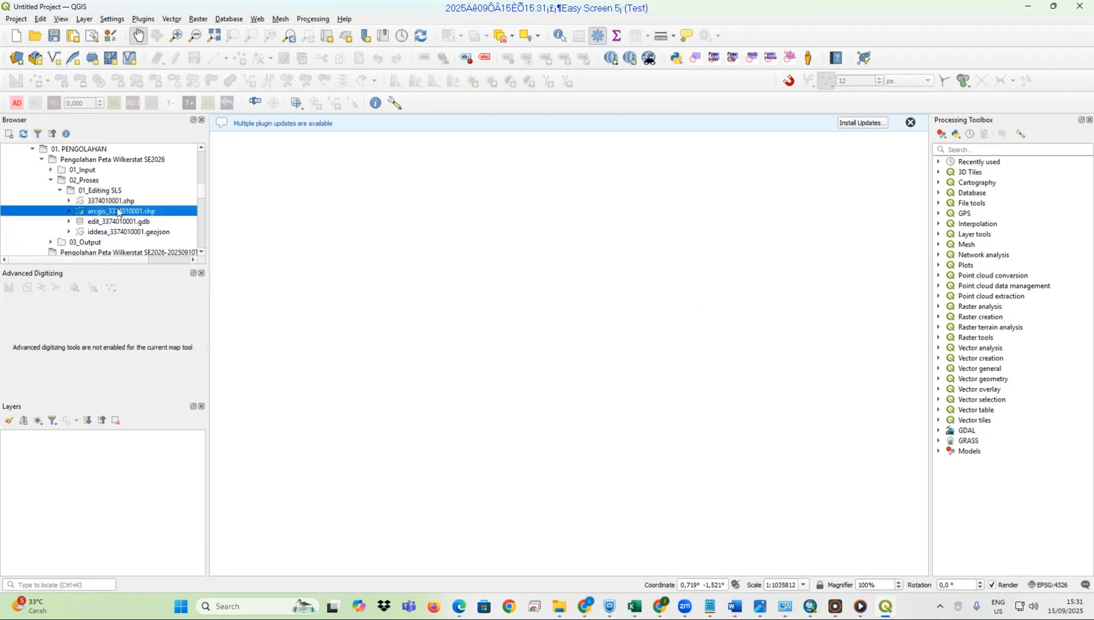
{"action": "left_click_drag", "start_coordinate": [116, 211], "coordinate": [46, 446]}
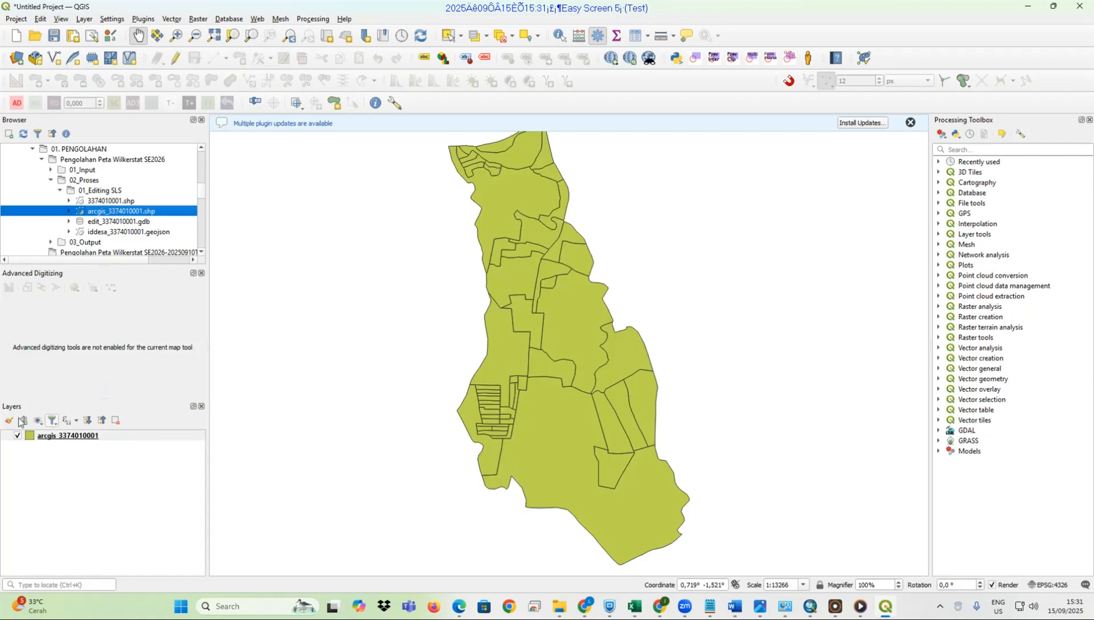
{"action": "left_click", "coordinate": [65, 438]}
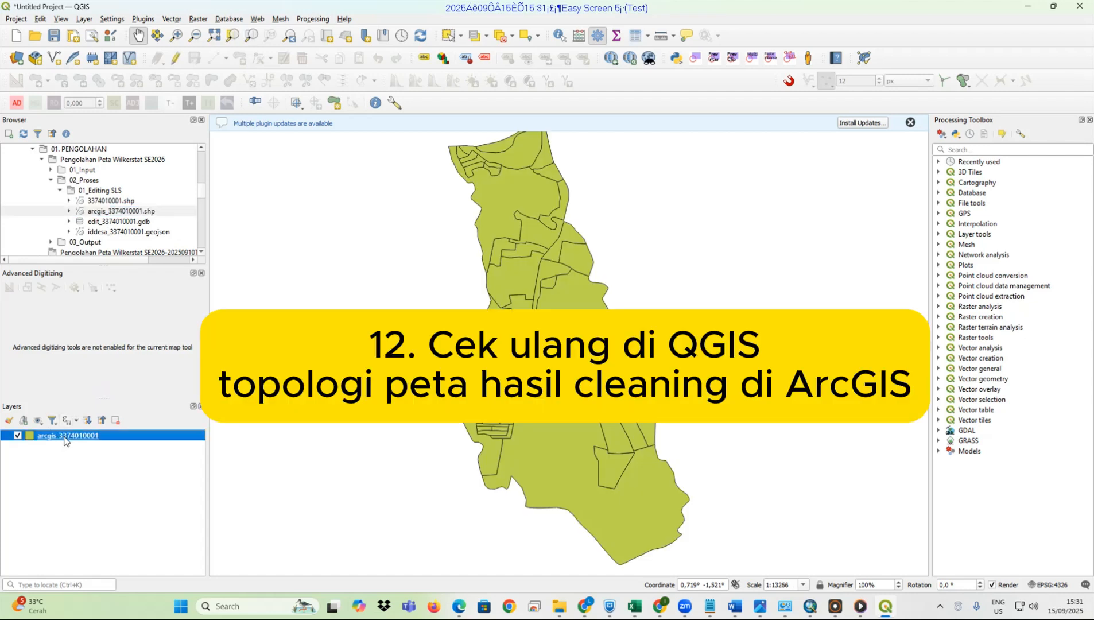
{"action": "left_click", "coordinate": [864, 57]}
{"action": "left_click", "coordinate": [970, 466]}
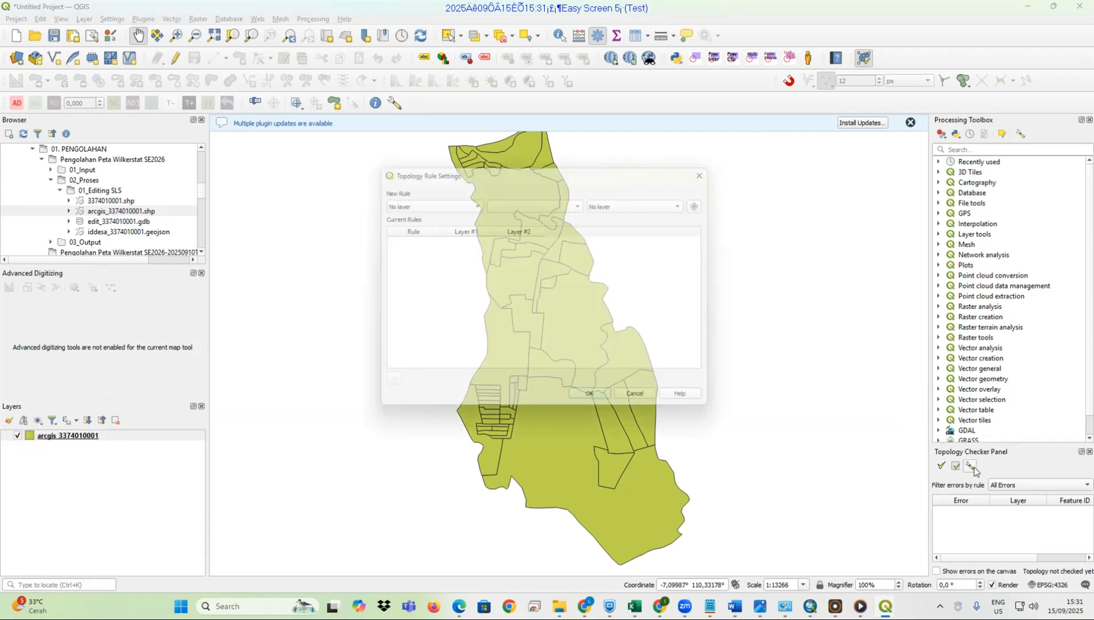
{"action": "left_click", "coordinate": [414, 202]}
{"action": "left_click", "coordinate": [414, 212]}
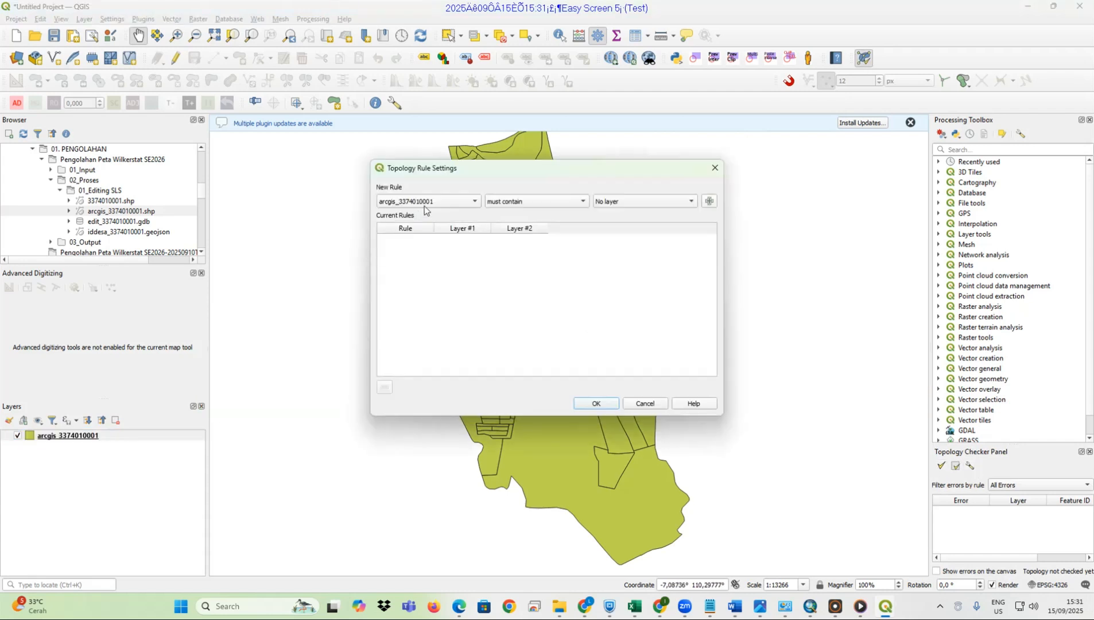
{"action": "left_click", "coordinate": [551, 202]}
{"action": "left_click", "coordinate": [546, 212]}
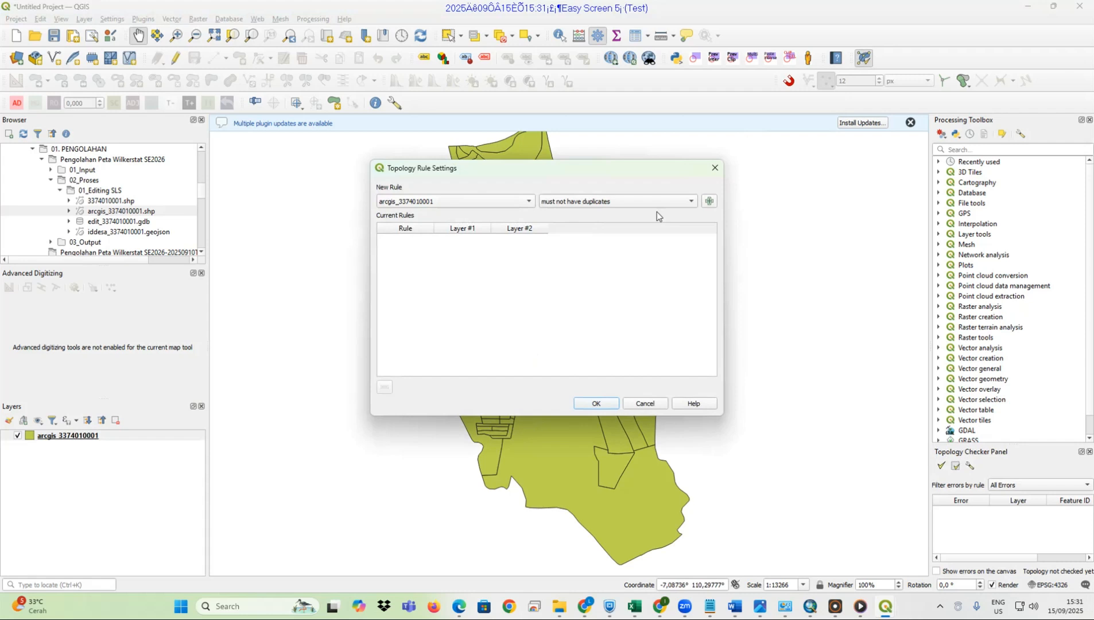
{"action": "left_click", "coordinate": [710, 200]}
{"action": "left_click", "coordinate": [424, 202]}
{"action": "left_click", "coordinate": [413, 213]}
{"action": "left_click", "coordinate": [519, 202]}
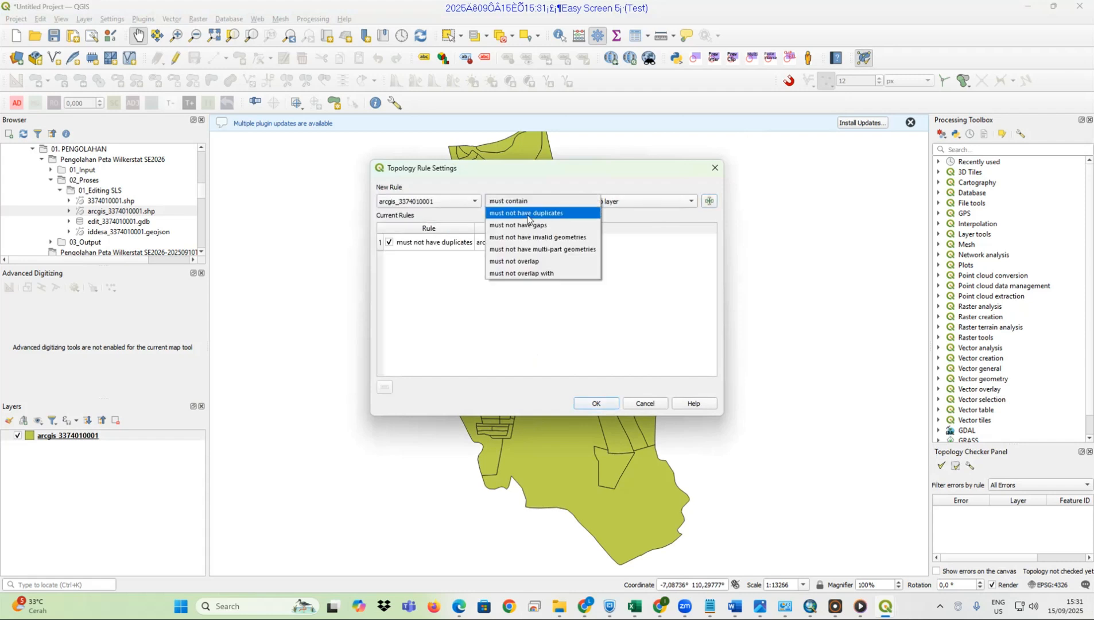
{"action": "left_click", "coordinate": [527, 225]}
{"action": "left_click", "coordinate": [709, 202]}
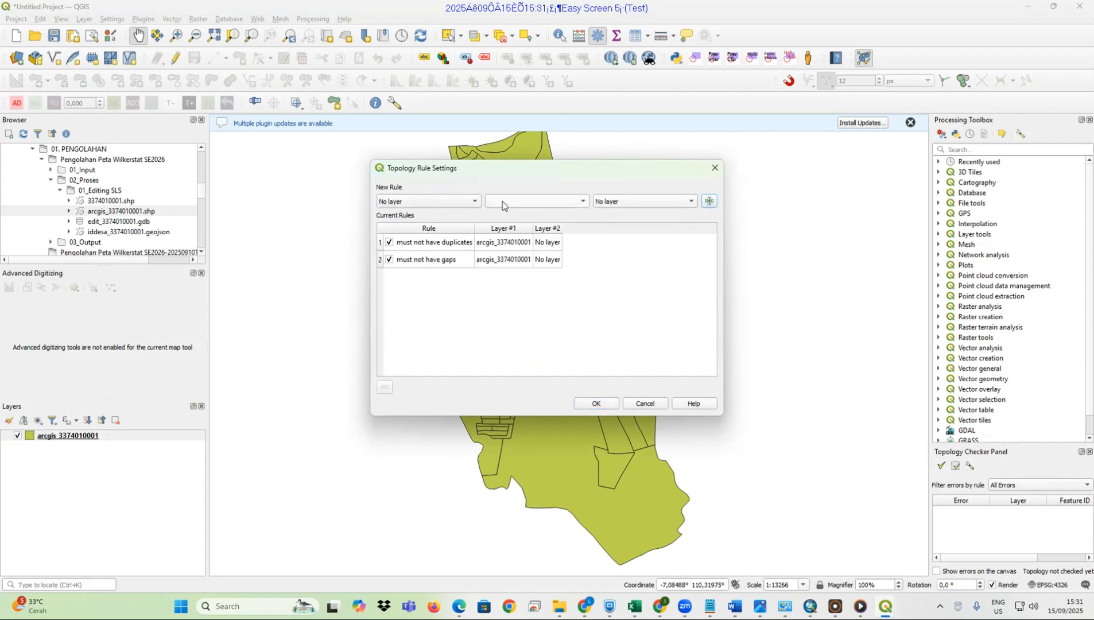
{"action": "left_click", "coordinate": [448, 202]}
{"action": "left_click", "coordinate": [448, 214]}
{"action": "left_click", "coordinate": [506, 202]}
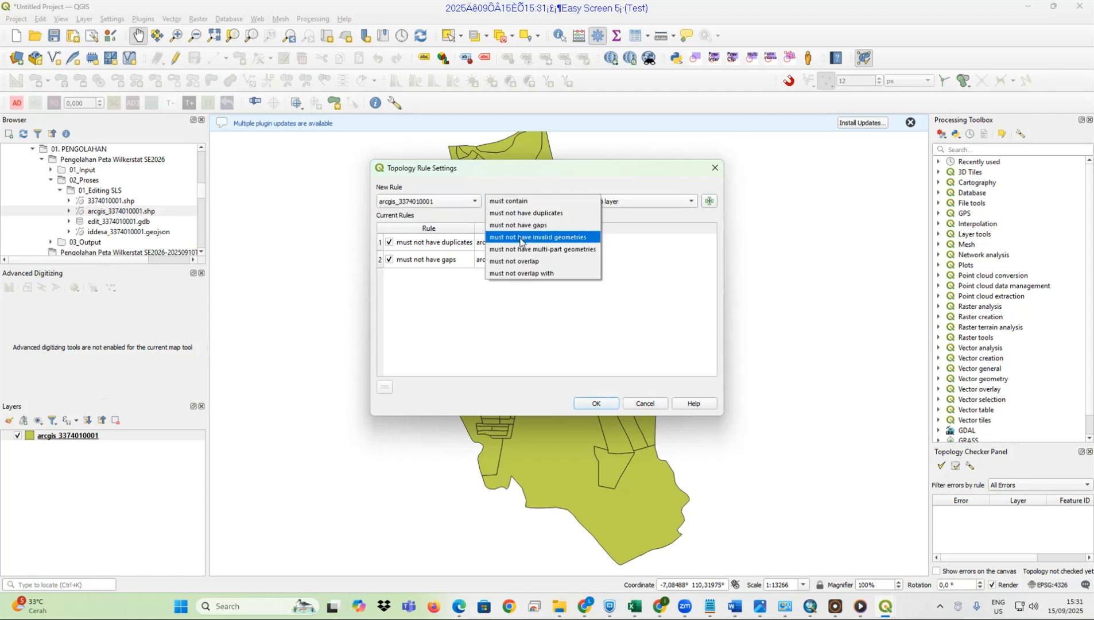
{"action": "left_click", "coordinate": [521, 237]}
{"action": "left_click", "coordinate": [709, 201]}
{"action": "left_click", "coordinate": [454, 201]}
{"action": "left_click", "coordinate": [458, 213]}
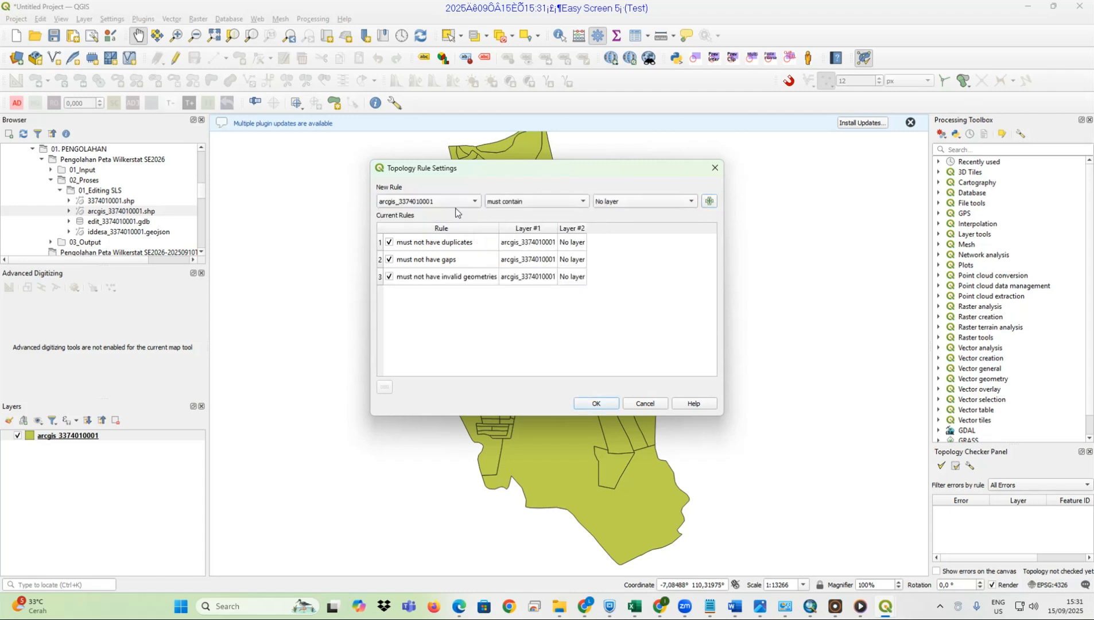
{"action": "left_click", "coordinate": [533, 203]}
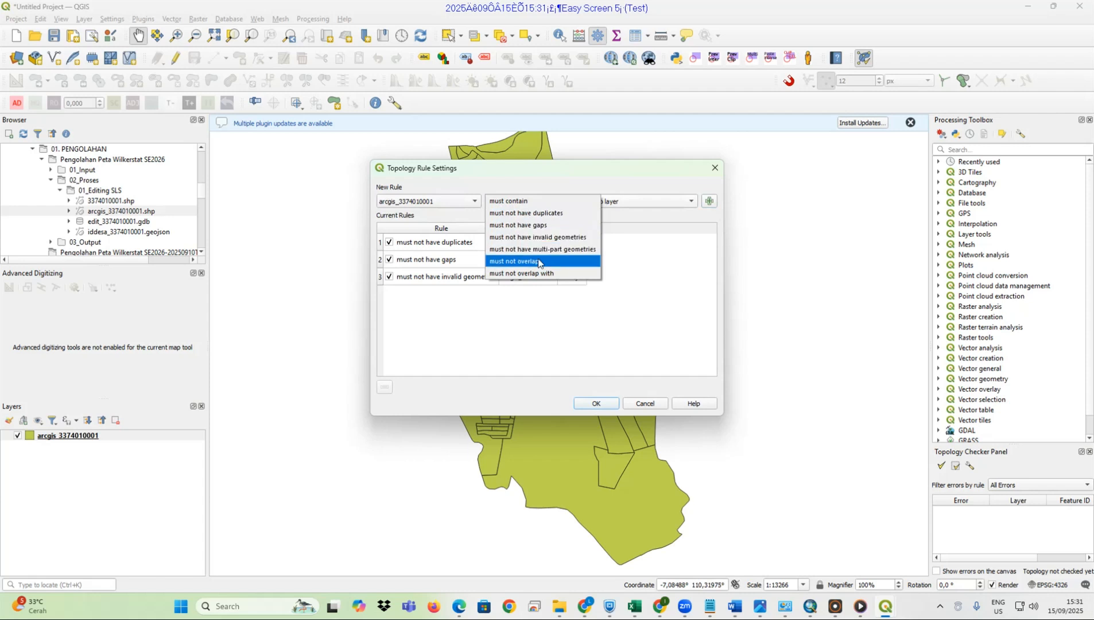
{"action": "left_click", "coordinate": [517, 261]}
{"action": "left_click", "coordinate": [709, 201]}
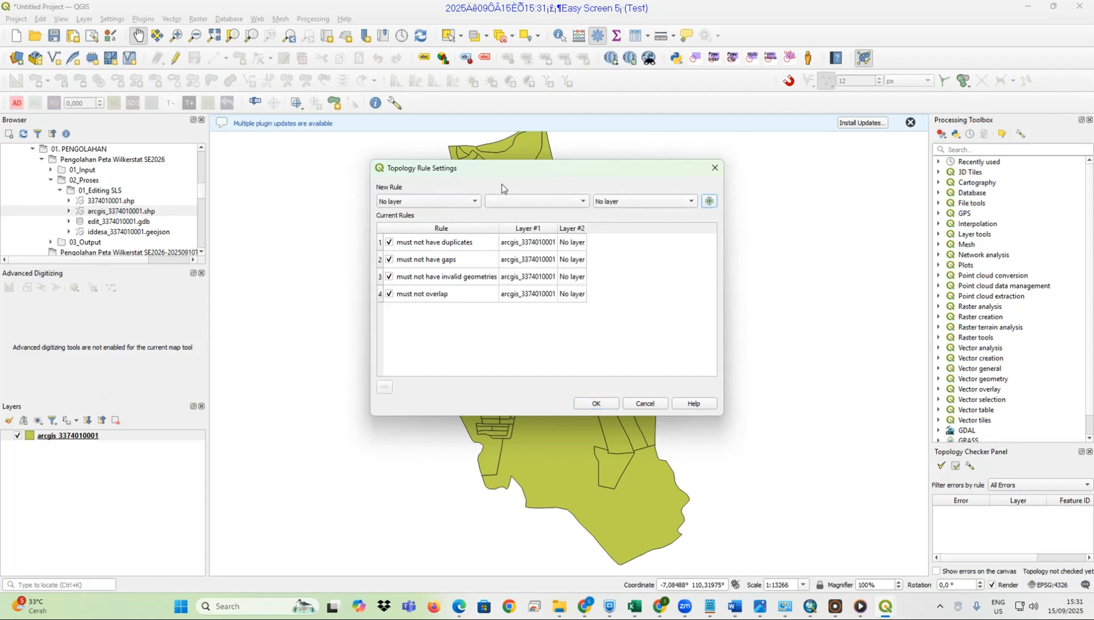
{"action": "left_click", "coordinate": [610, 405]}
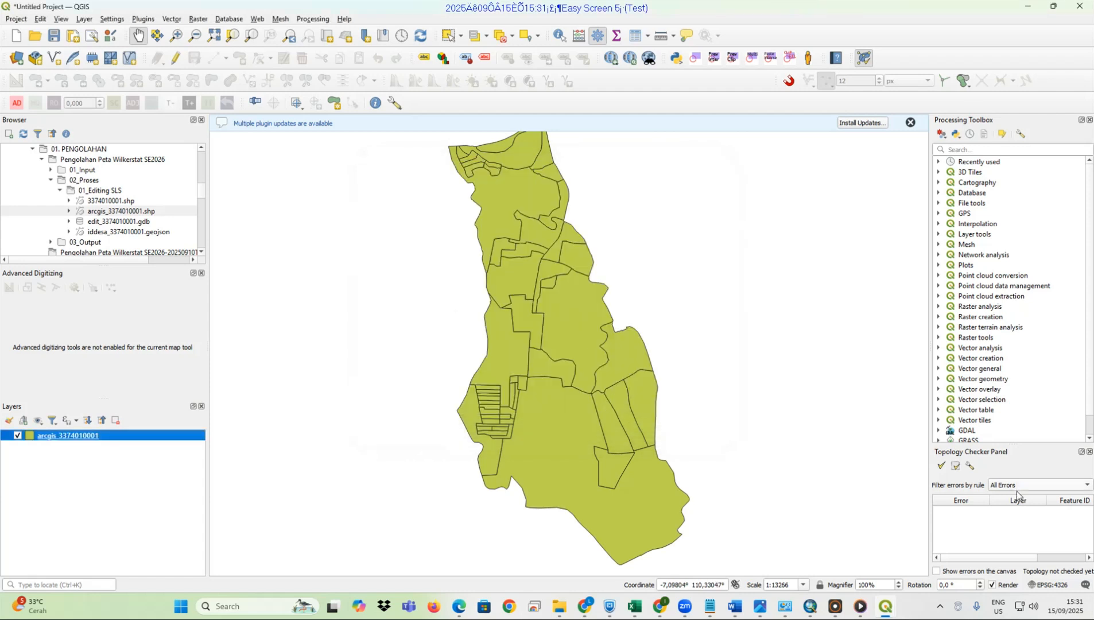
{"action": "left_click", "coordinate": [941, 467]}
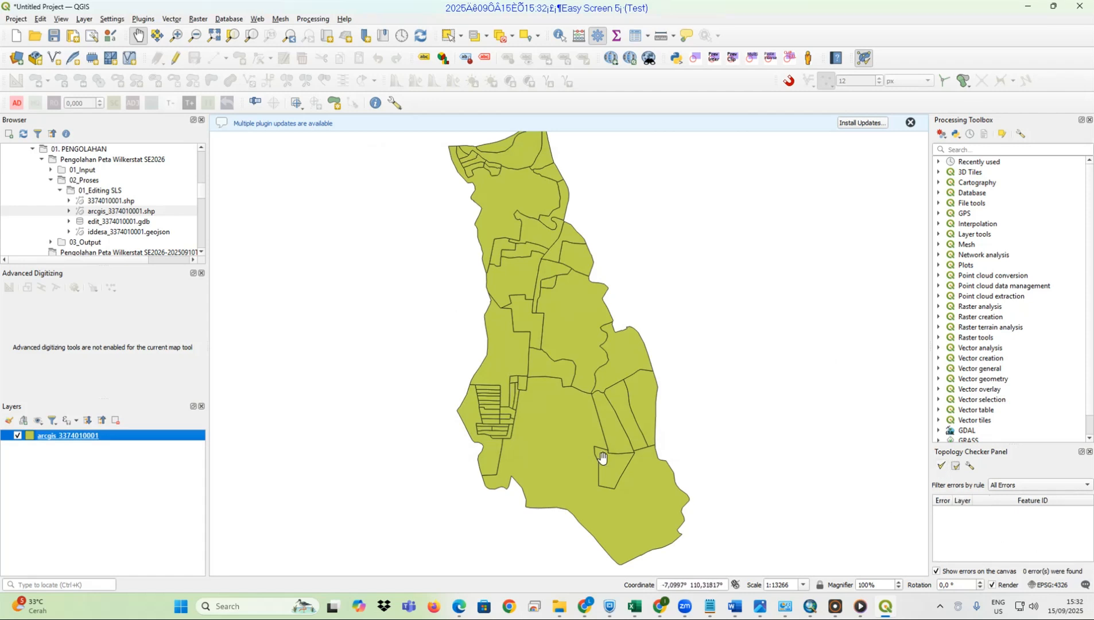
{"action": "right_click", "coordinate": [76, 438]}
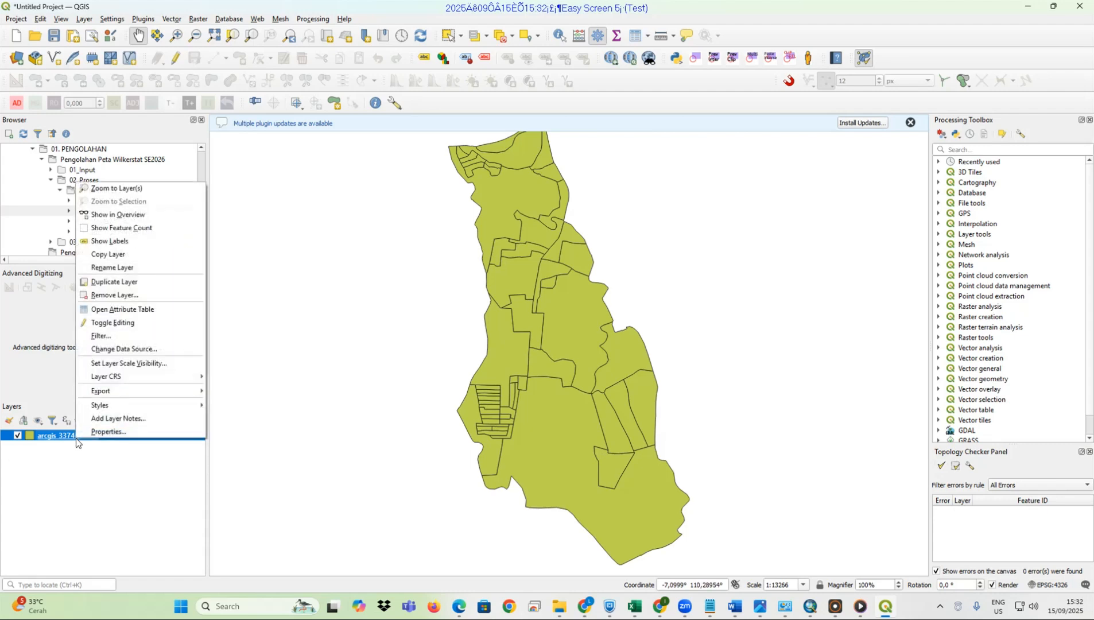
{"action": "mouse_move", "coordinate": [122, 393]}
{"action": "left_click", "coordinate": [294, 392]}
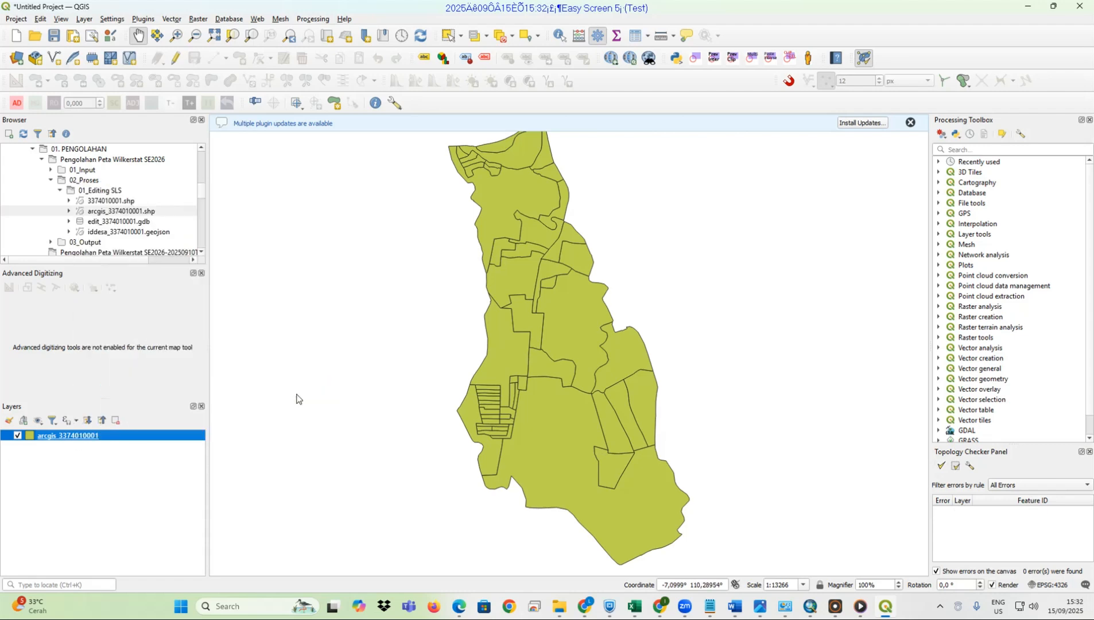
{"action": "left_click", "coordinate": [457, 140]}
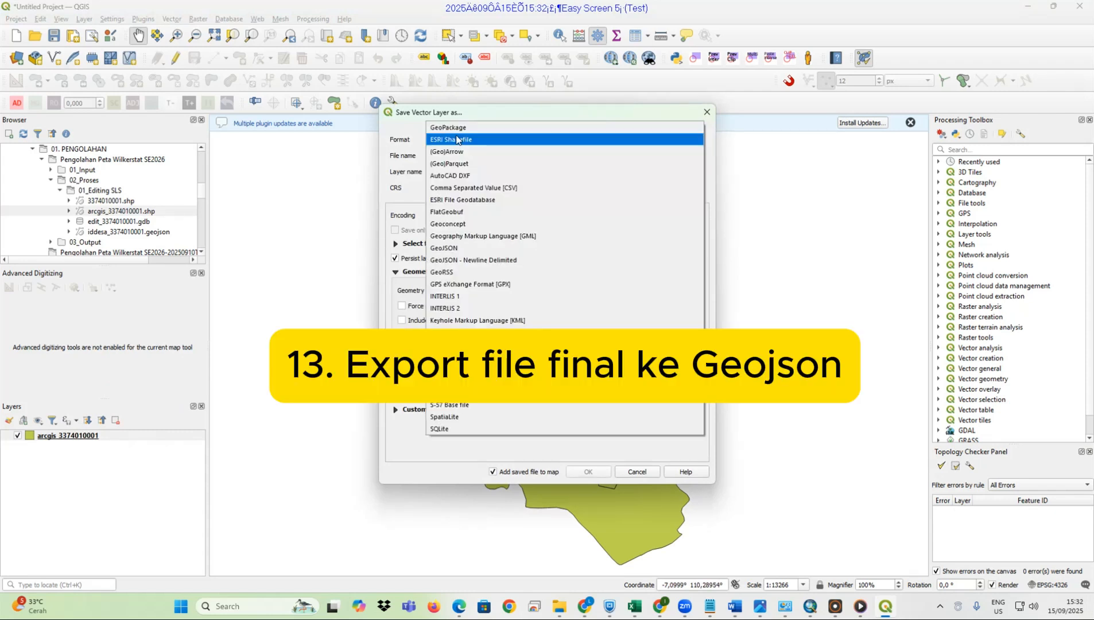
{"action": "left_click", "coordinate": [461, 248]}
{"action": "left_click", "coordinate": [697, 155]}
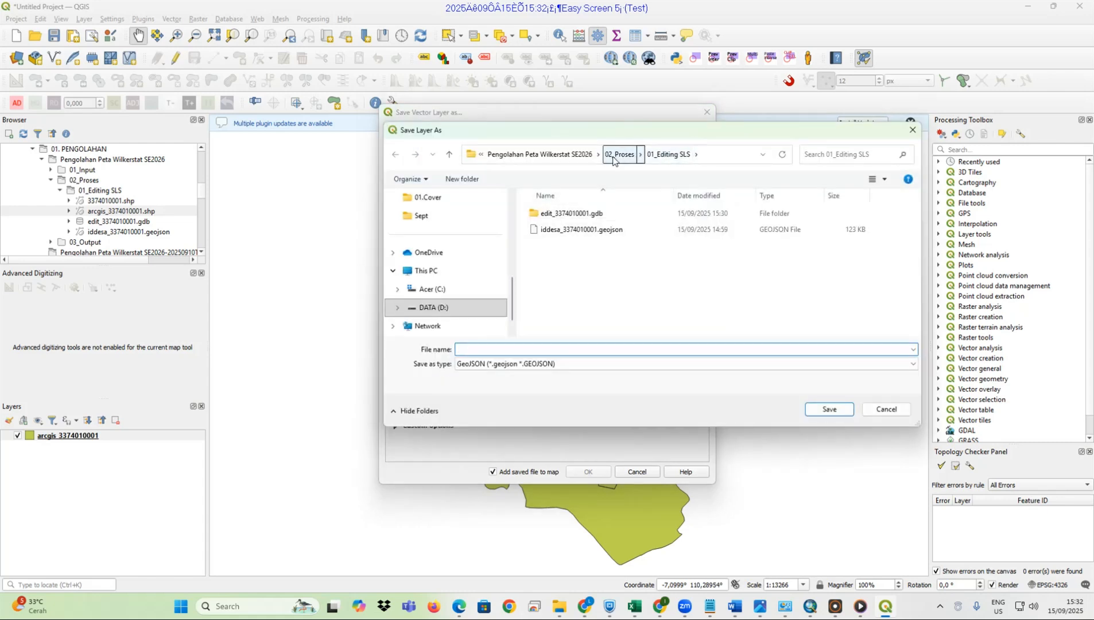
{"action": "left_click", "coordinate": [579, 154]}
{"action": "double_click", "coordinate": [558, 246]}
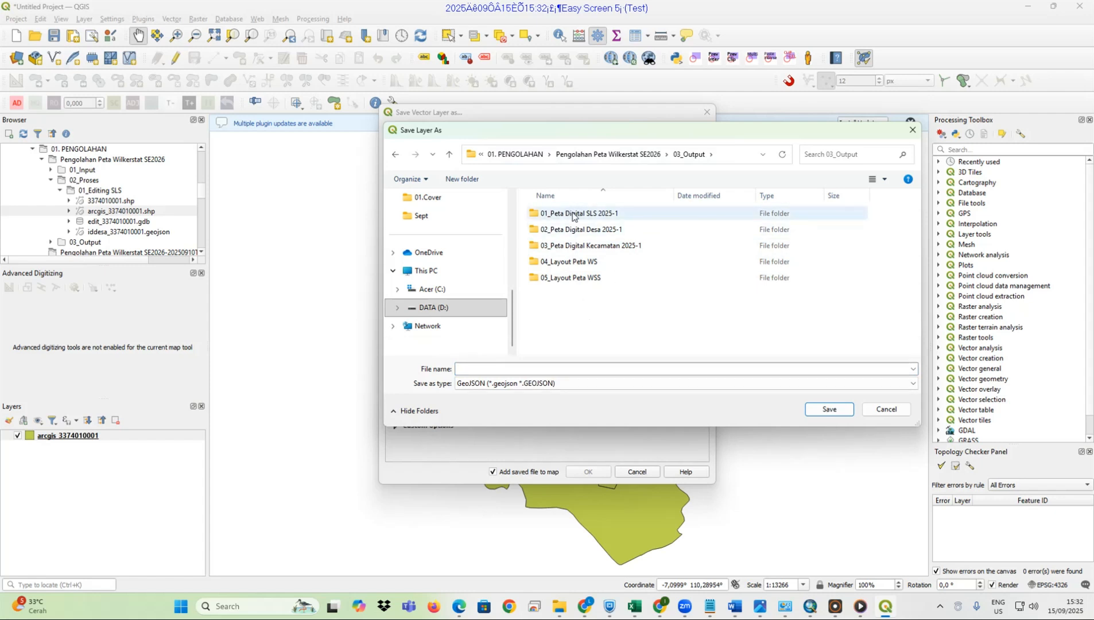
{"action": "left_click", "coordinate": [550, 368]}
{"action": "type", "text": "final_3374010001"}
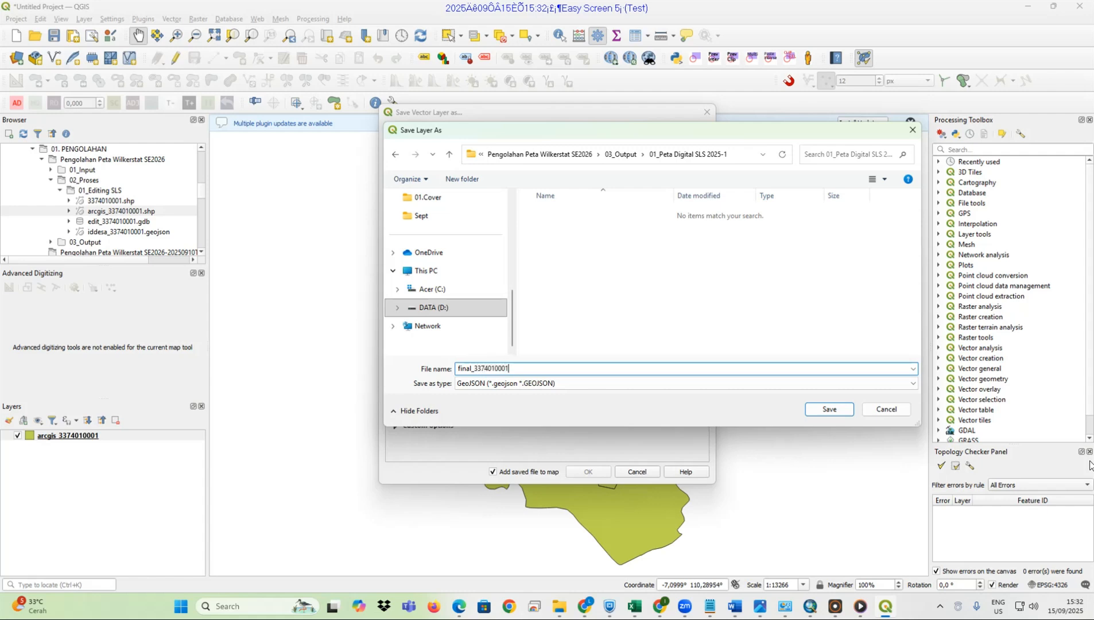
{"action": "key", "text": "Return"}
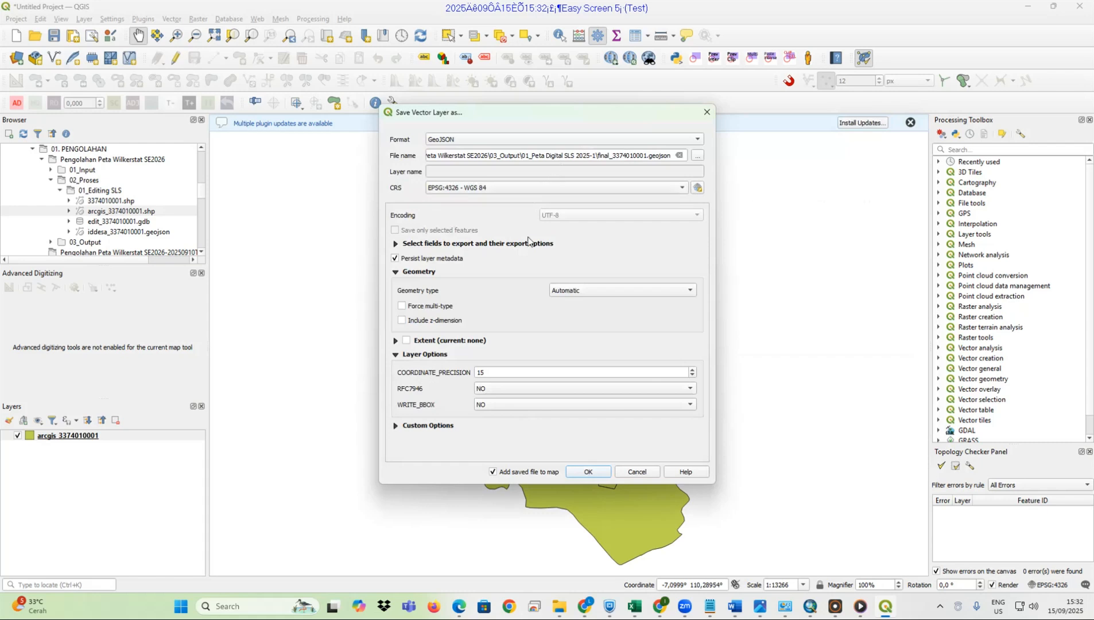
{"action": "left_click", "coordinate": [588, 472]}
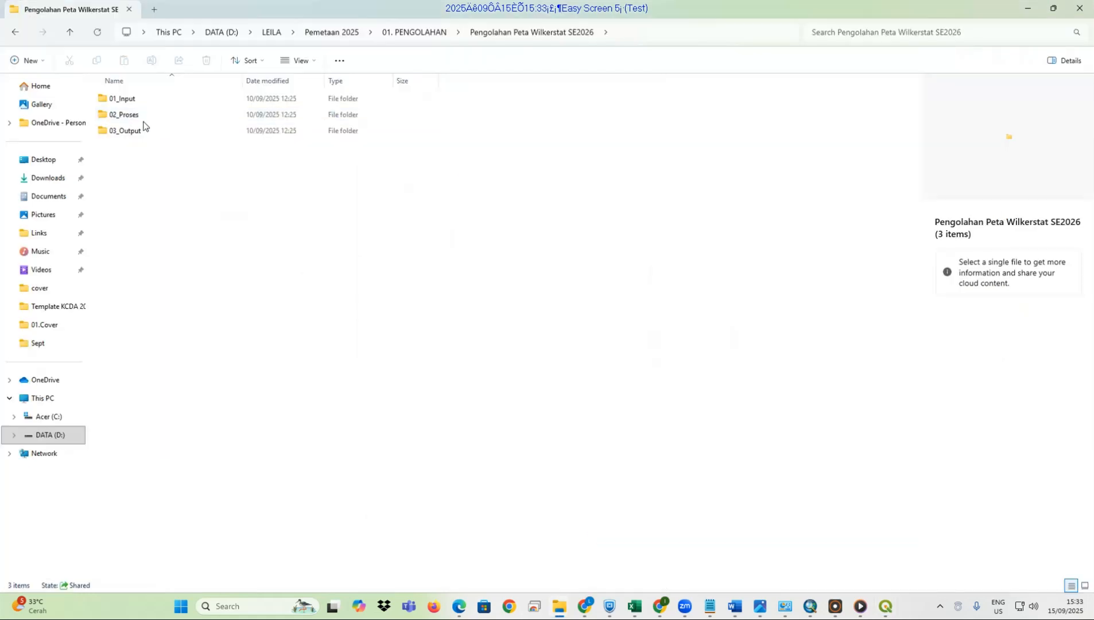
Switch to File Explorer and open 03_Output\01_Peta Digital SLS 2025-1 to check the exported files
{"action": "double_click", "coordinate": [144, 132]}
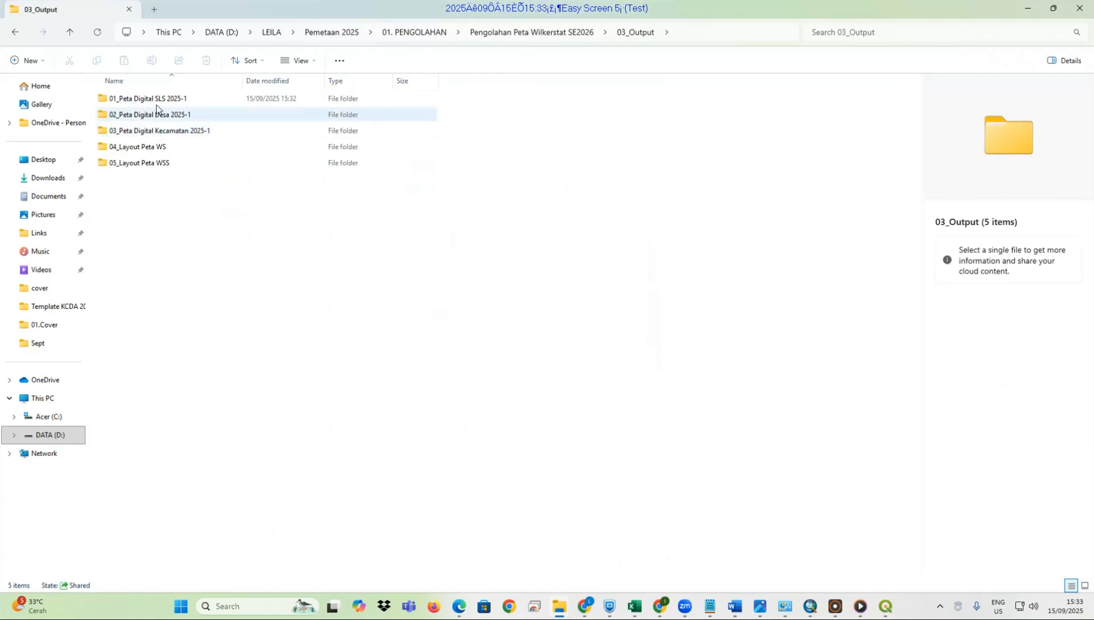
{"action": "double_click", "coordinate": [158, 102]}
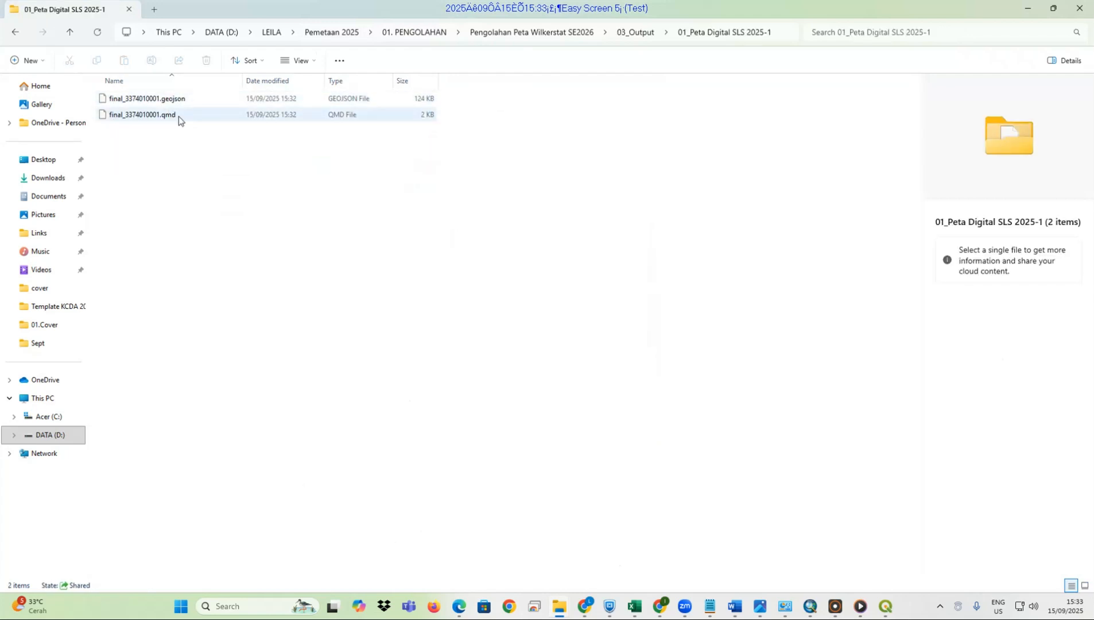